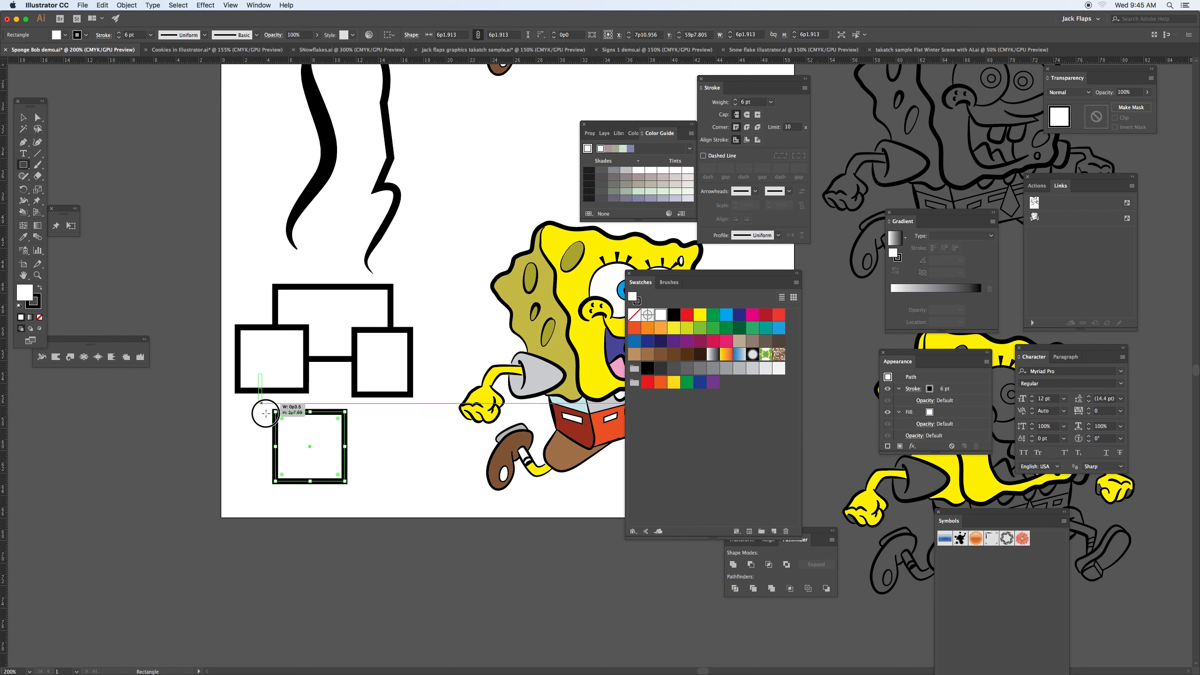
Step: Draw a narrow upright rectangle over the lower-left squares and two ellipses overlapping the lower square and the top rectangle
{"action": "left_click_drag", "start_coordinate": [25, 171], "coordinate": [62, 187]}
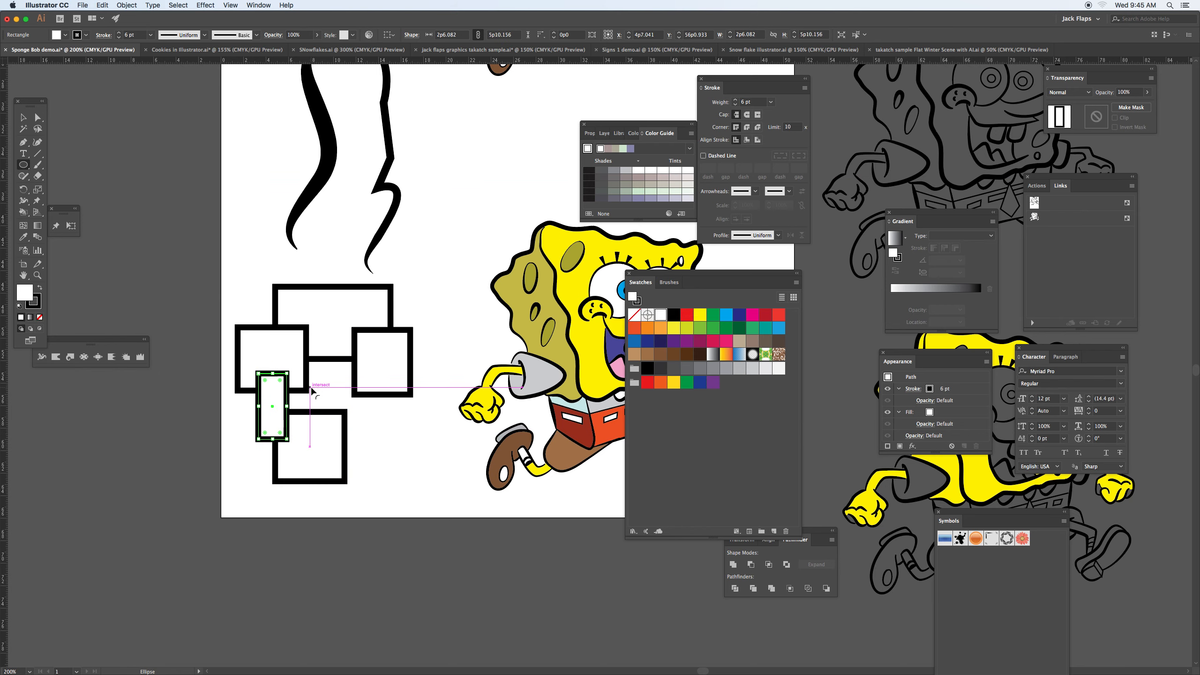
{"action": "left_click", "coordinate": [336, 432], "text": "super"}
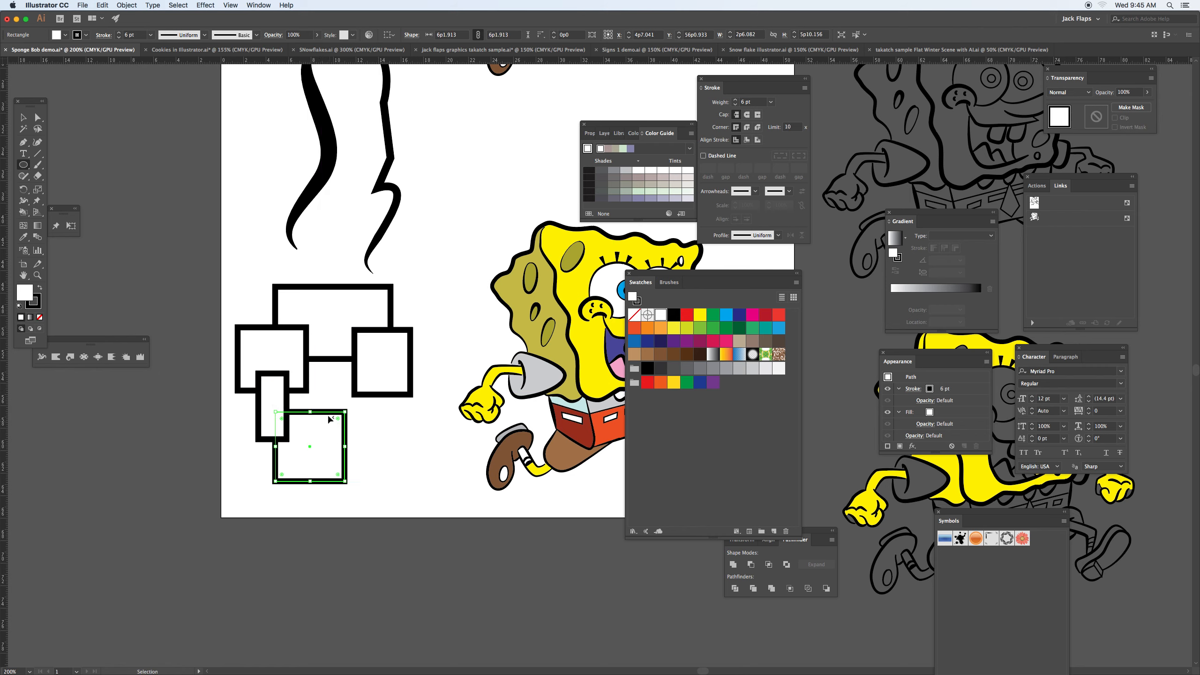
{"action": "left_click_drag", "start_coordinate": [321, 394], "coordinate": [393, 475]}
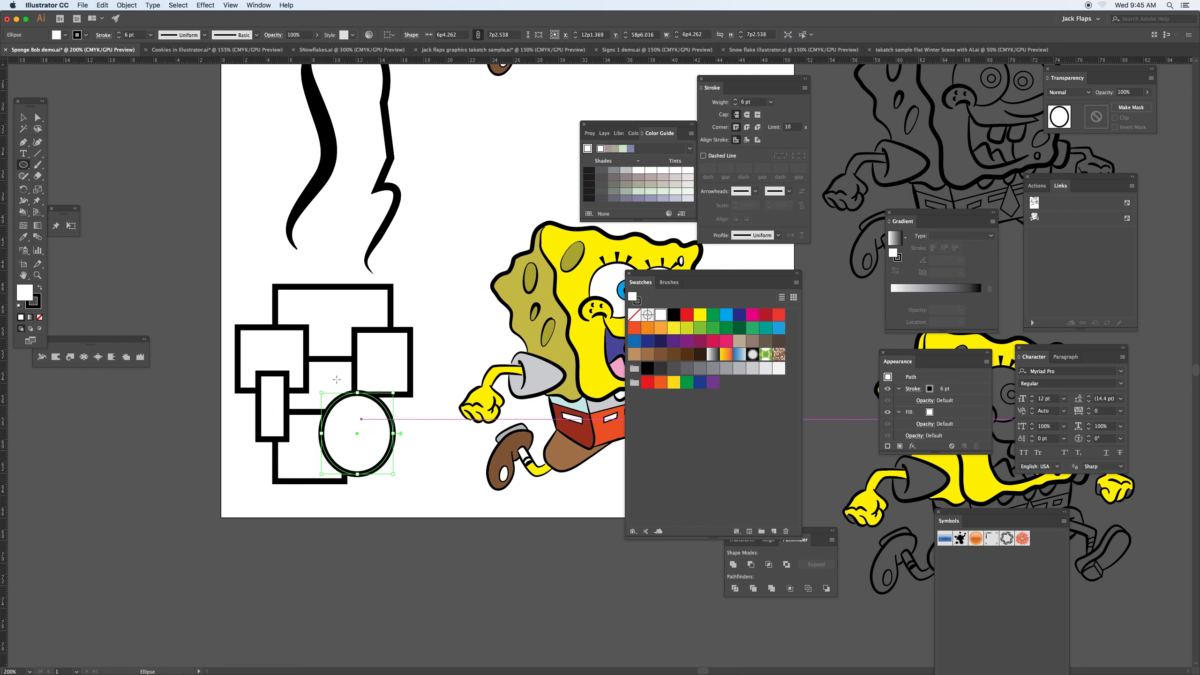
{"action": "left_click_drag", "start_coordinate": [249, 269], "coordinate": [312, 343]}
Step: Select all the overlapping rectangles and ellipses and make them into a Live Paint group
{"action": "key", "text": "v"}
{"action": "left_click", "coordinate": [213, 321]}
{"action": "left_click_drag", "start_coordinate": [217, 301], "coordinate": [399, 488]}
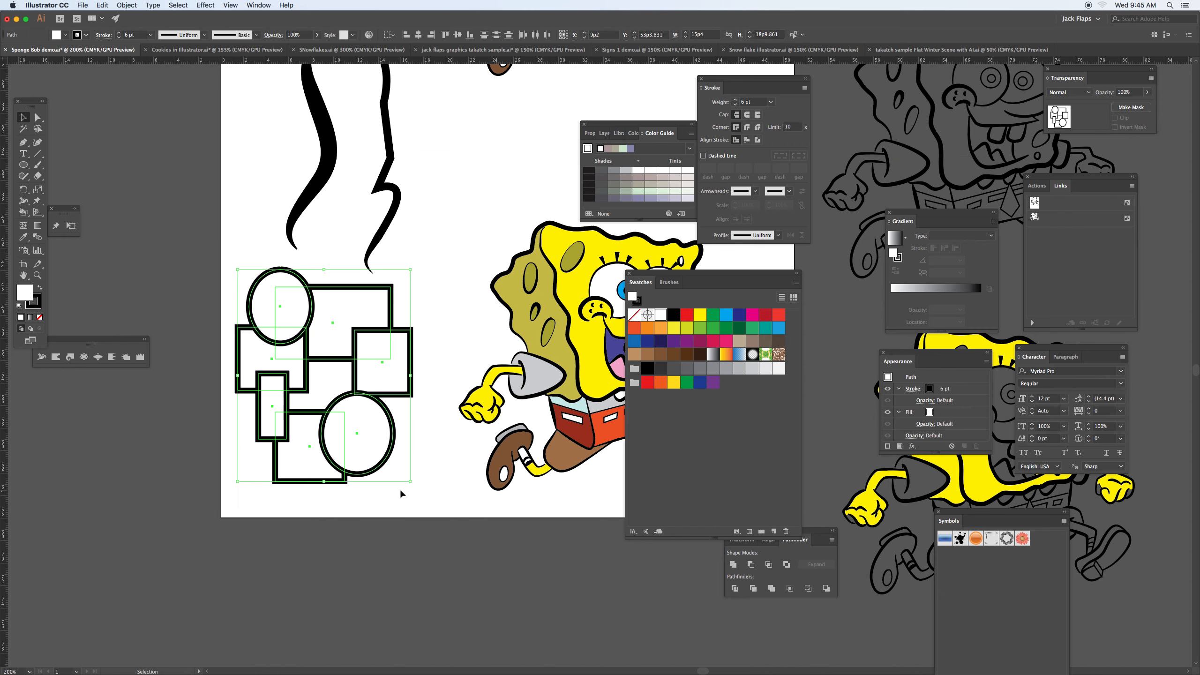
{"action": "left_click", "coordinate": [127, 5]}
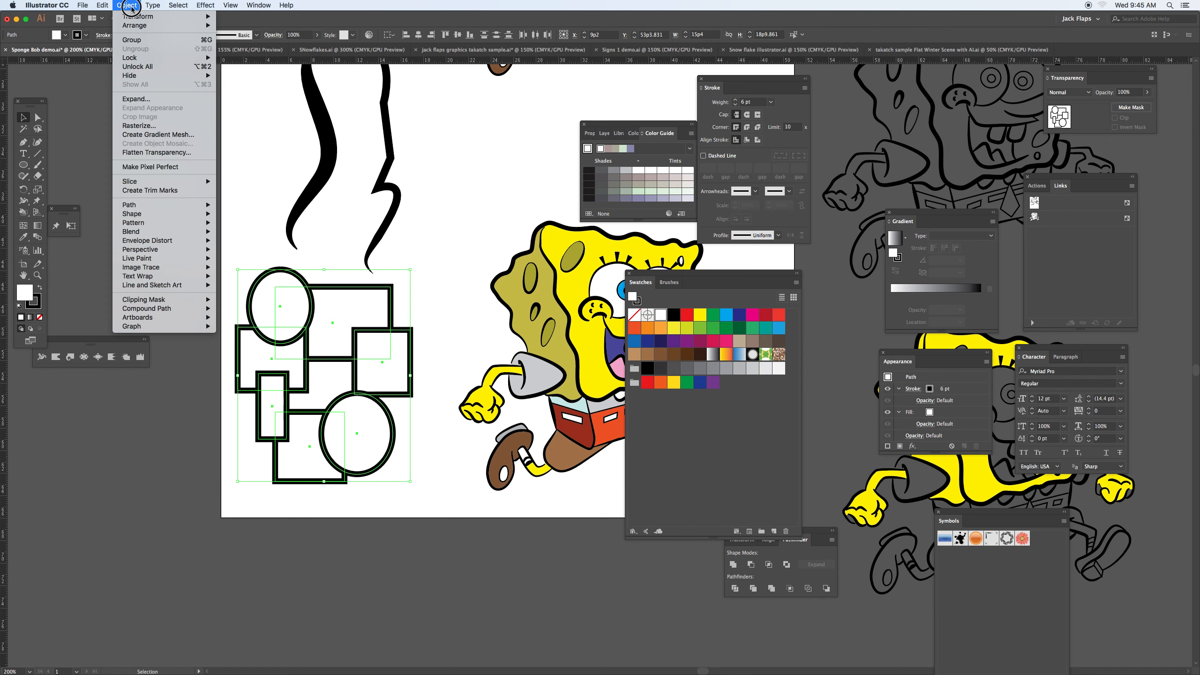
{"action": "mouse_move", "coordinate": [132, 262]}
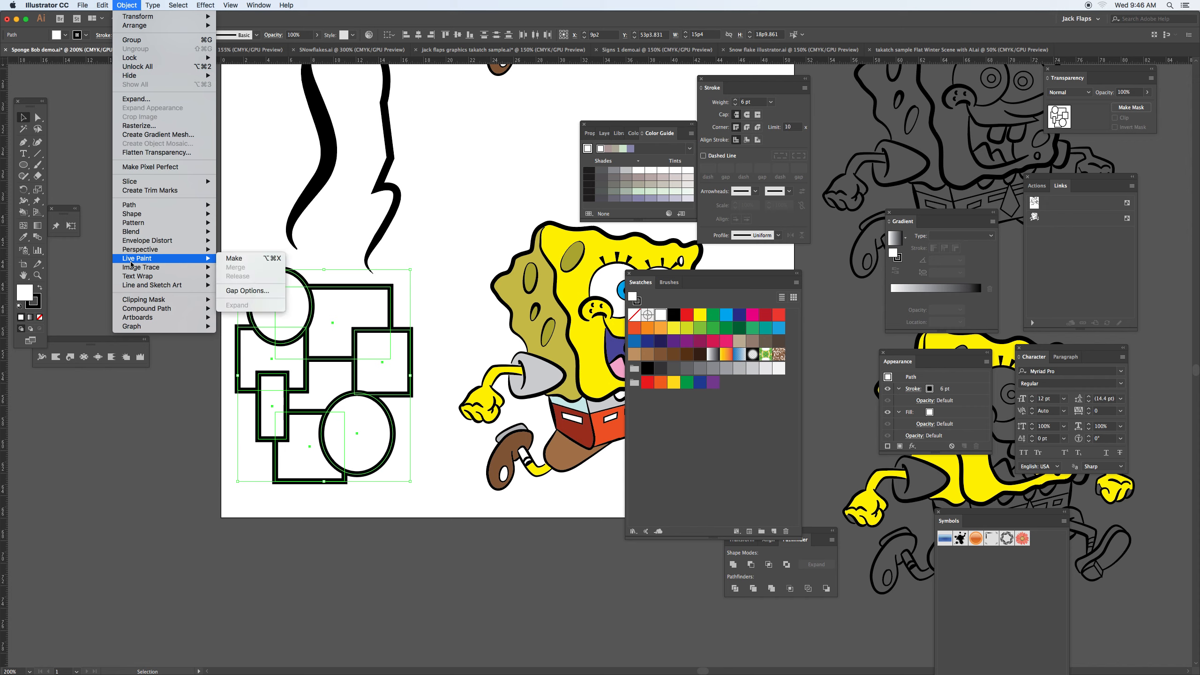
{"action": "left_click", "coordinate": [247, 259]}
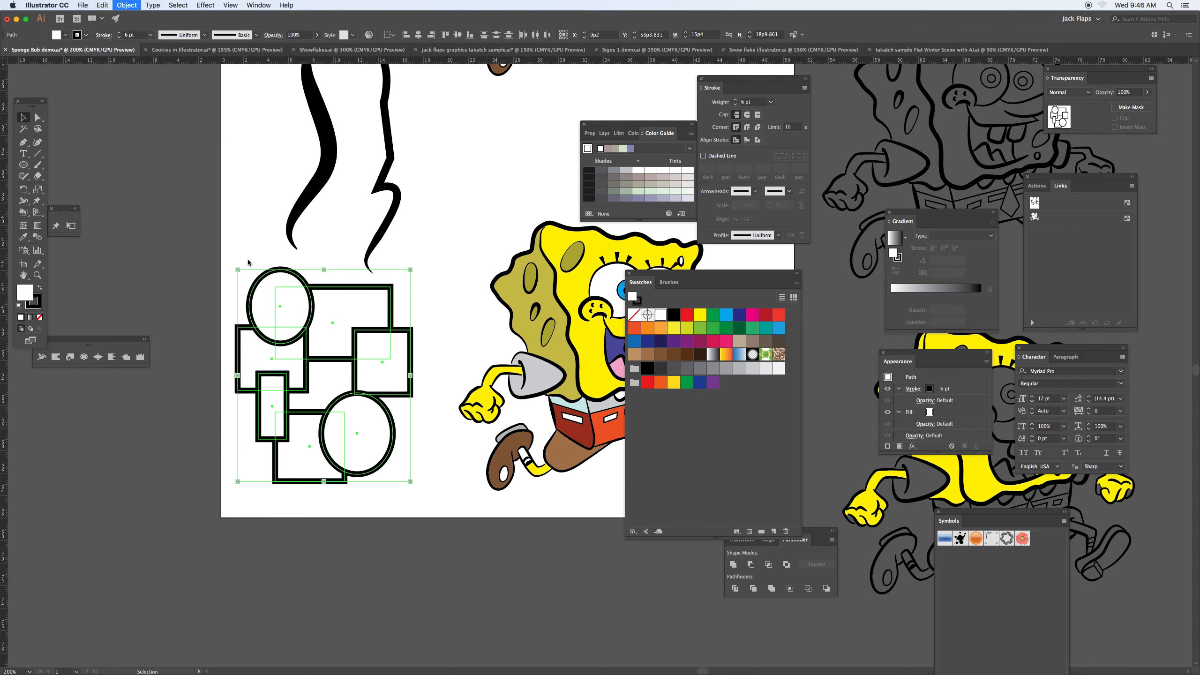
Step: Choose the Live Paint Bucket tool, open its options and turn on Cursor Swatch Preview
{"action": "left_click", "coordinate": [24, 216]}
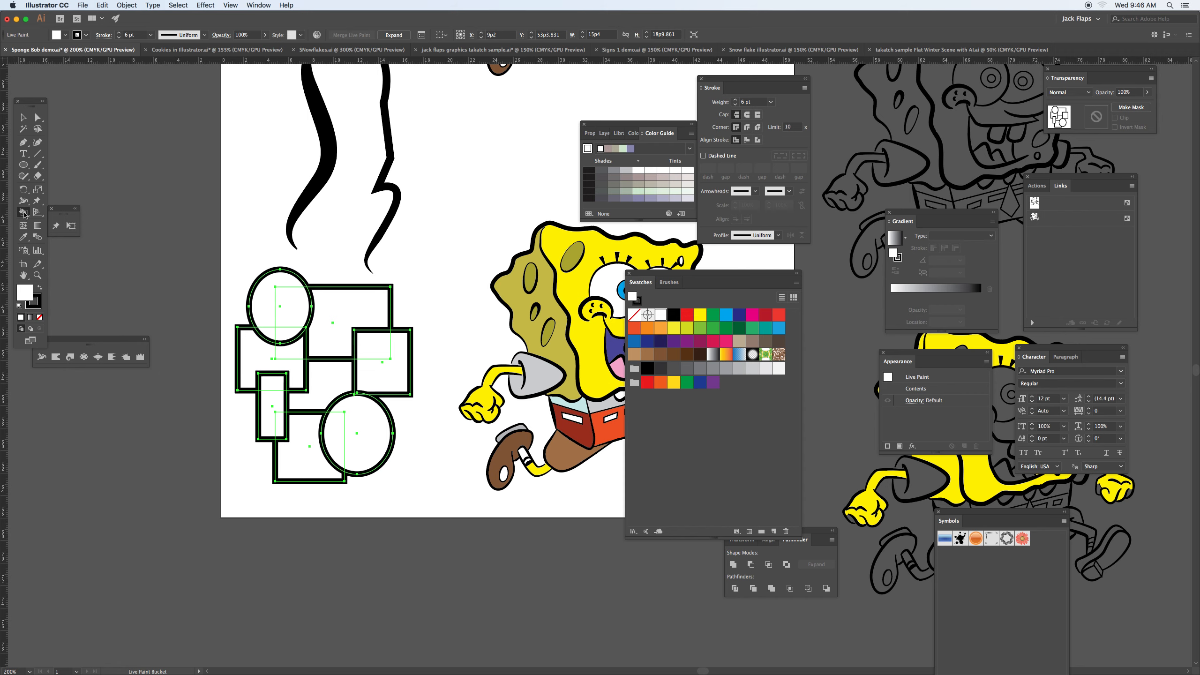
{"action": "double_click", "coordinate": [23, 213]}
{"action": "mouse_move", "coordinate": [161, 387]}
{"action": "left_mouse_down"}
{"action": "mouse_move", "coordinate": [147, 236]}
{"action": "mouse_move", "coordinate": [134, 215]}
{"action": "left_mouse_up"}
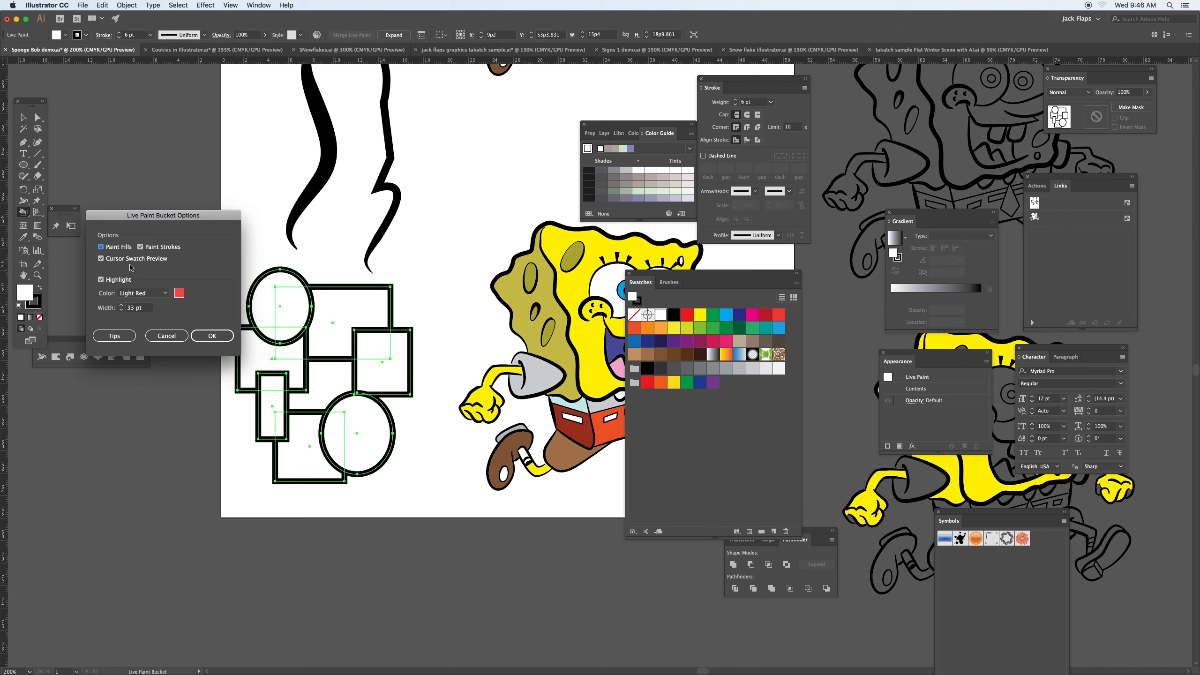
{"action": "left_click", "coordinate": [101, 258]}
Step: Read both Live Paint Bucket tips and turn off Paint Strokes in the tool's options
{"action": "left_click", "coordinate": [128, 335]}
{"action": "left_click_drag", "start_coordinate": [502, 243], "coordinate": [308, 263]}
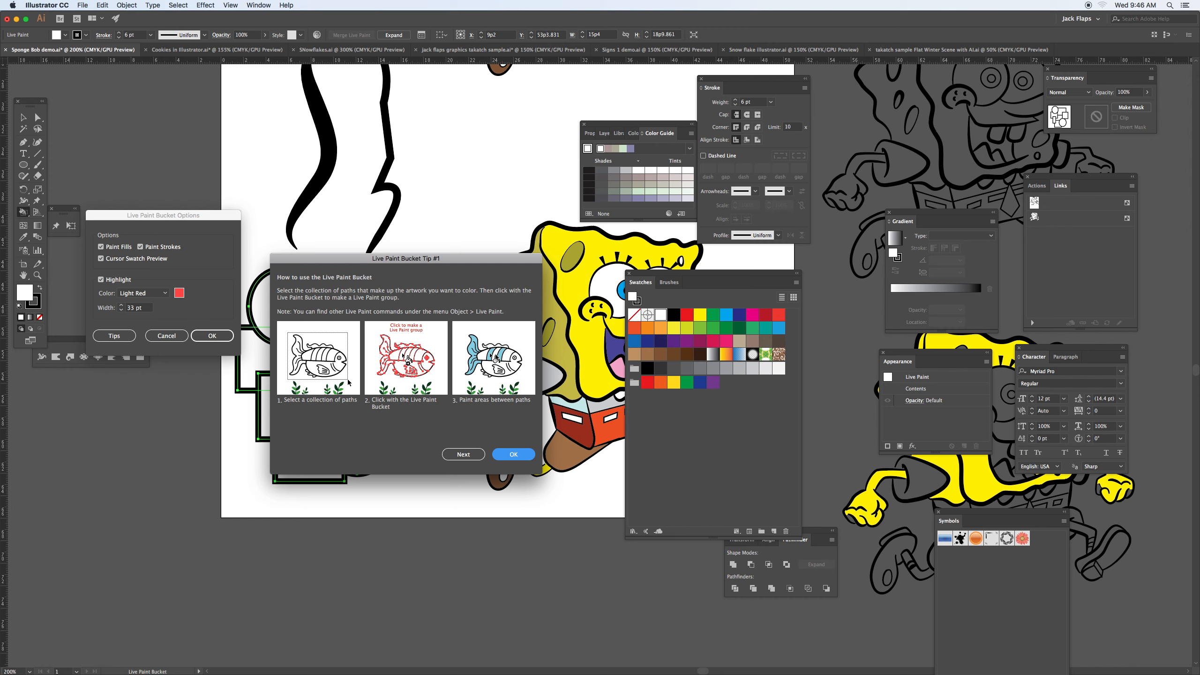
{"action": "left_click", "coordinate": [483, 454]}
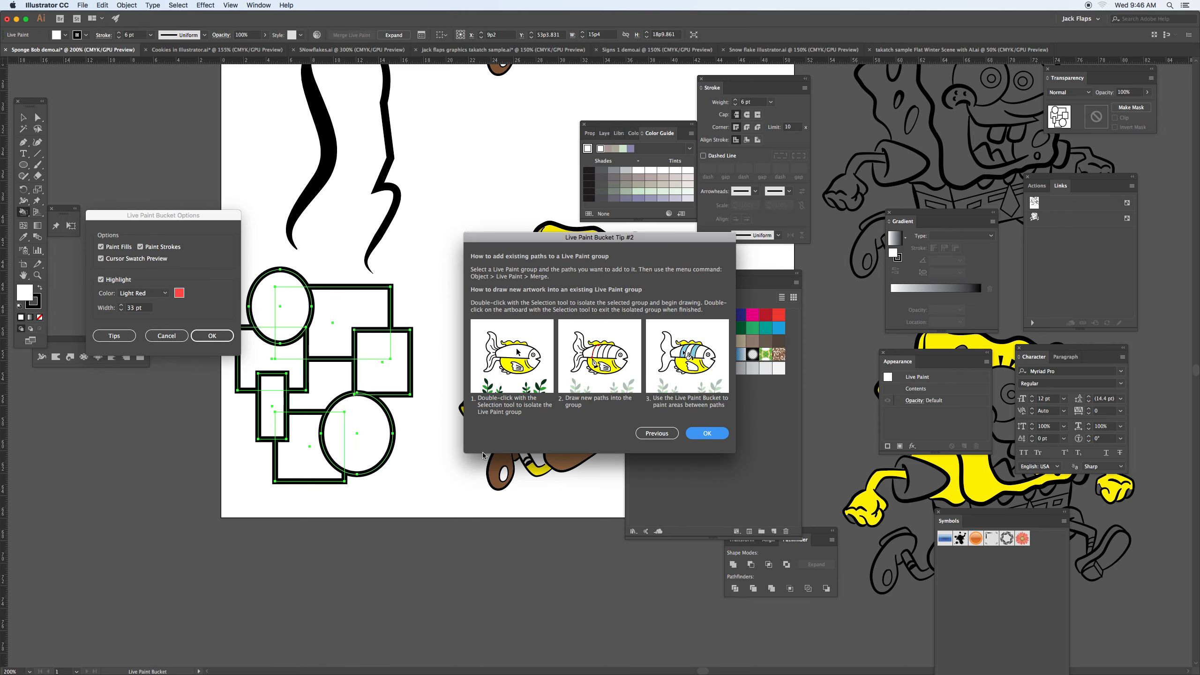
{"action": "left_click_drag", "start_coordinate": [557, 239], "coordinate": [418, 253]}
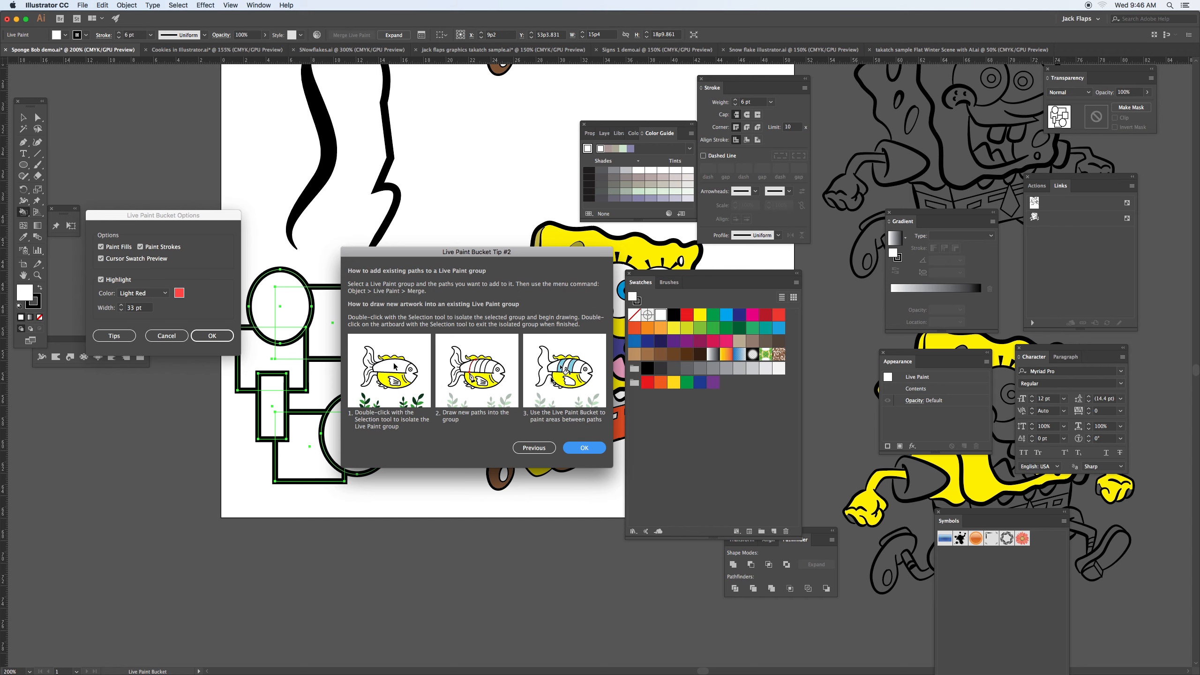
{"action": "left_click", "coordinate": [585, 448]}
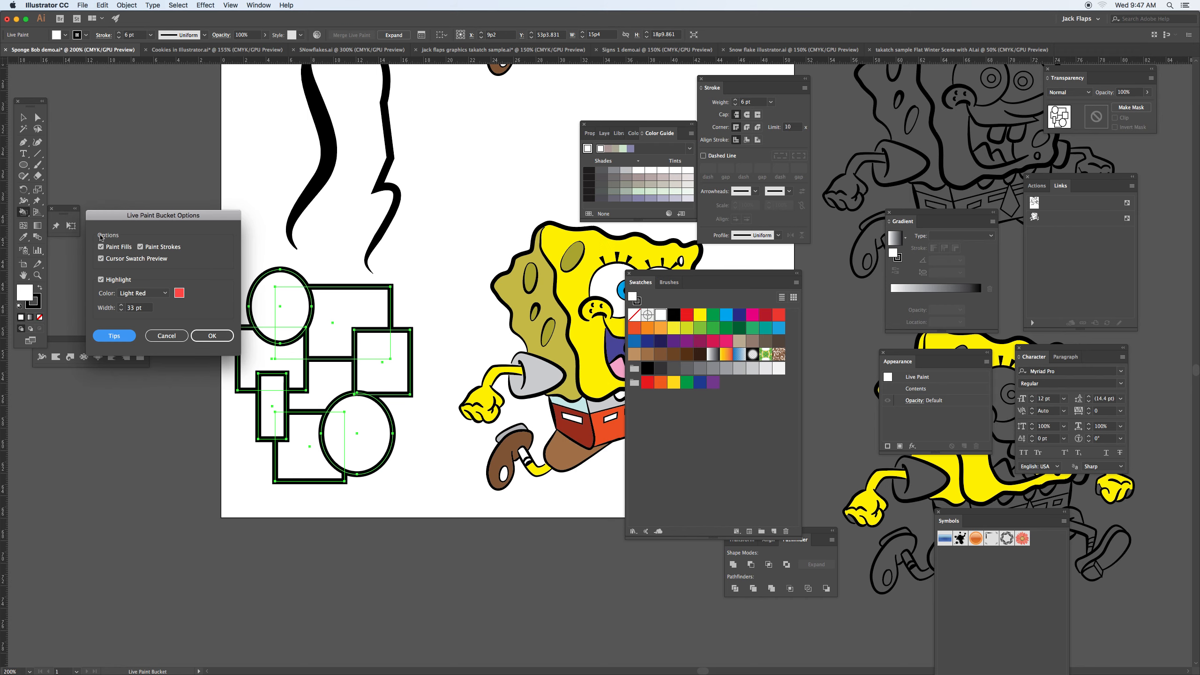
{"action": "left_click", "coordinate": [140, 246]}
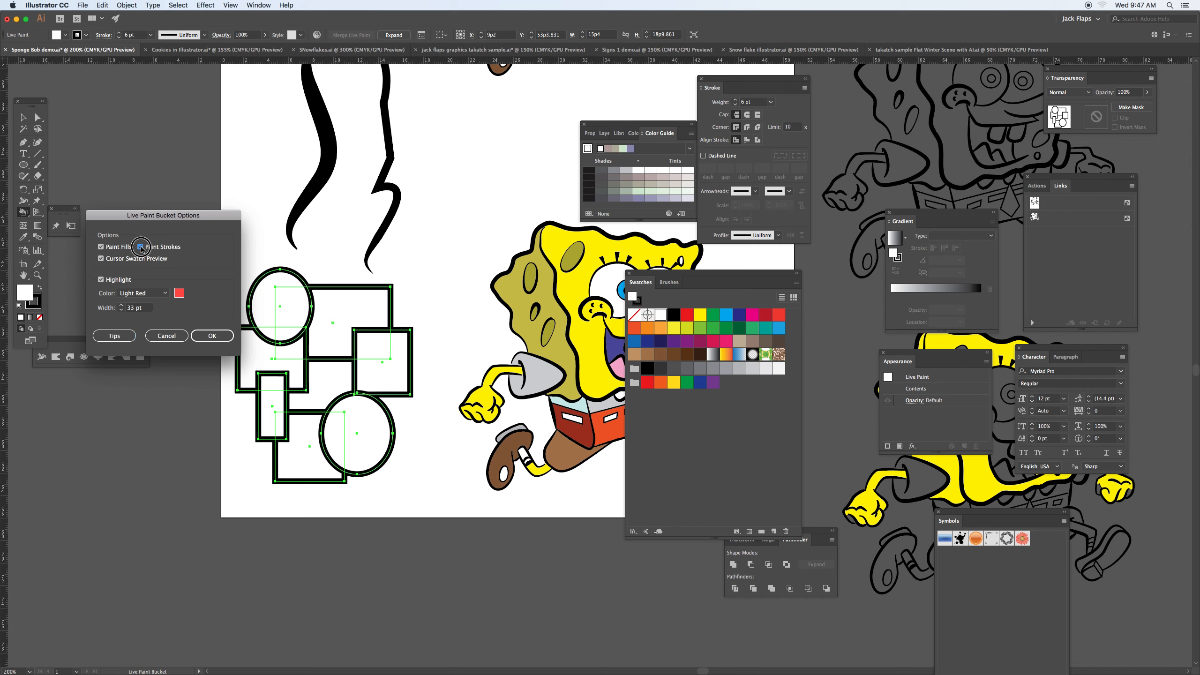
{"action": "left_click", "coordinate": [213, 336]}
Step: Fill all the regions of the upper ellipse with light blue using the Live Paint Bucket
{"action": "key", "text": "Right"}
{"action": "key", "text": "Right"}
{"action": "key", "text": "Right"}
{"action": "key", "text": "Right"}
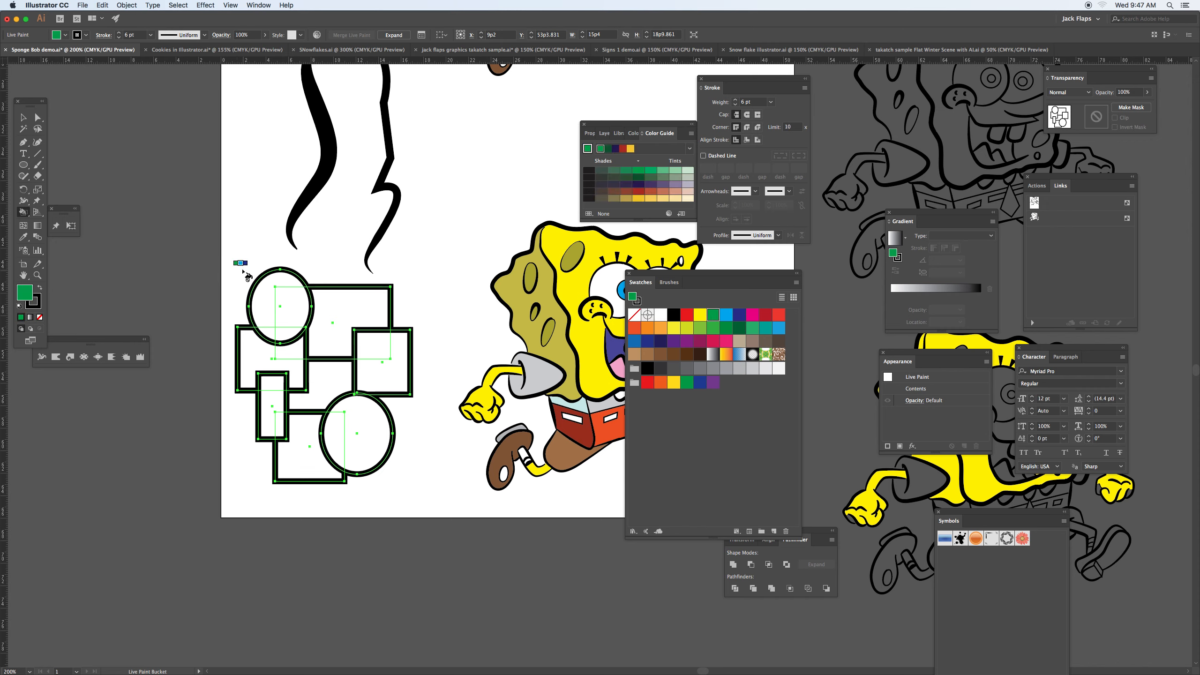
{"action": "key", "text": "Right"}
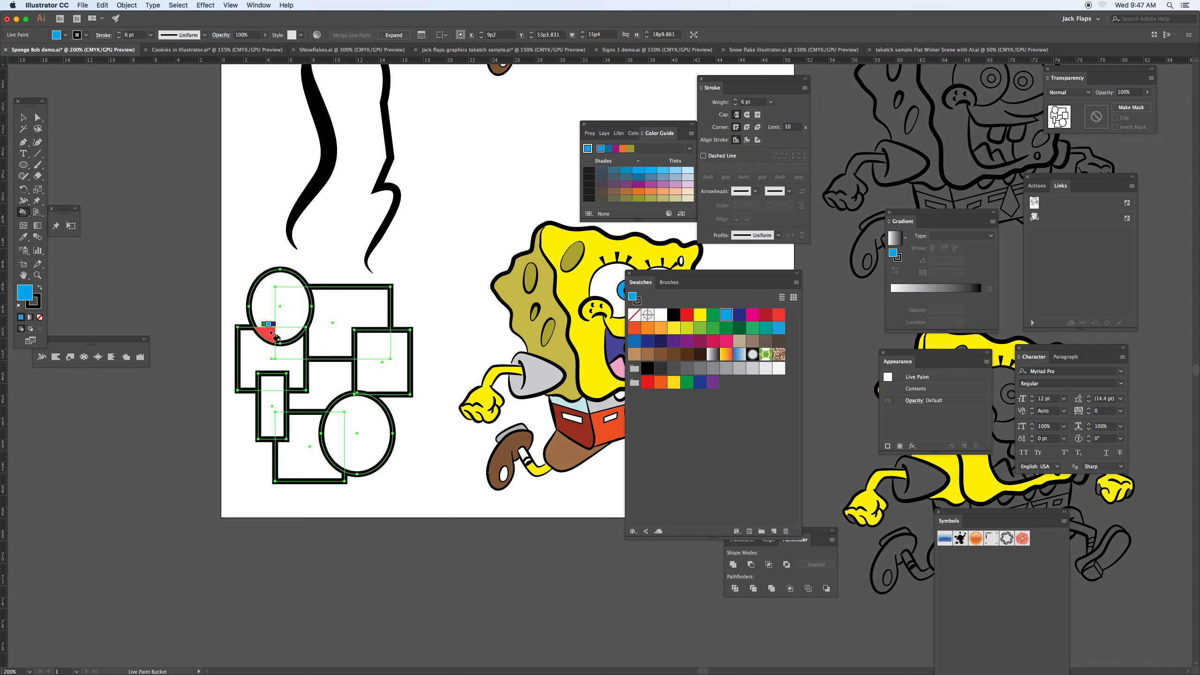
{"action": "left_click", "coordinate": [286, 310]}
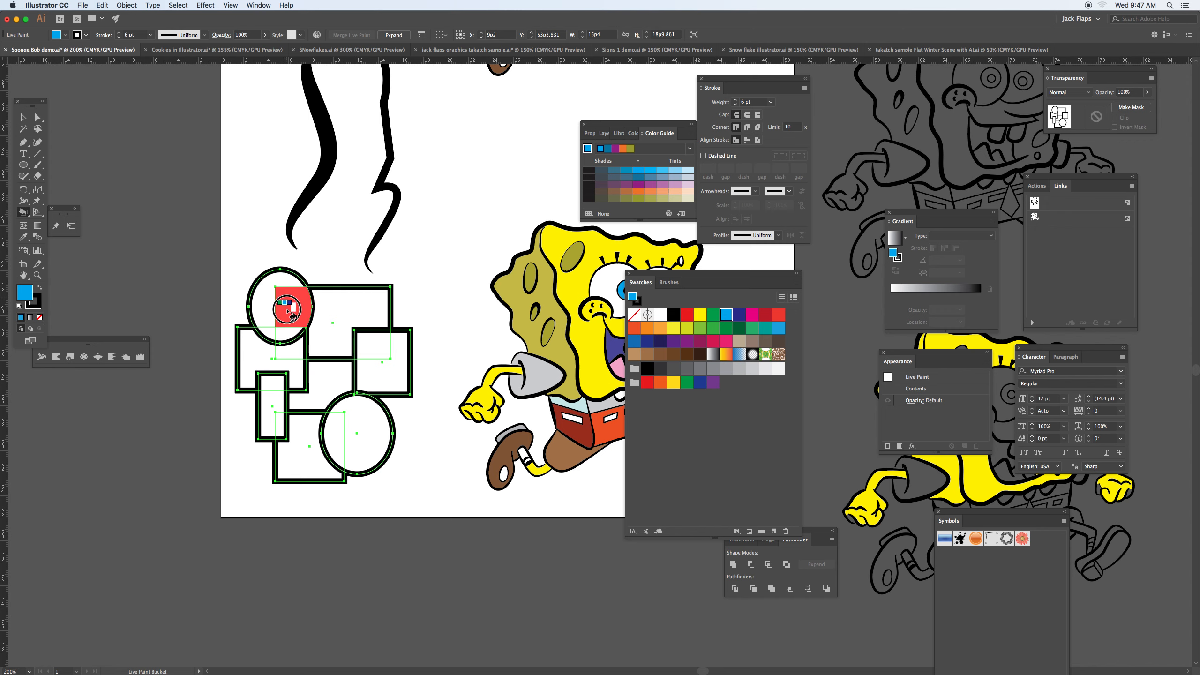
{"action": "left_click", "coordinate": [272, 330]}
{"action": "left_click", "coordinate": [266, 310]}
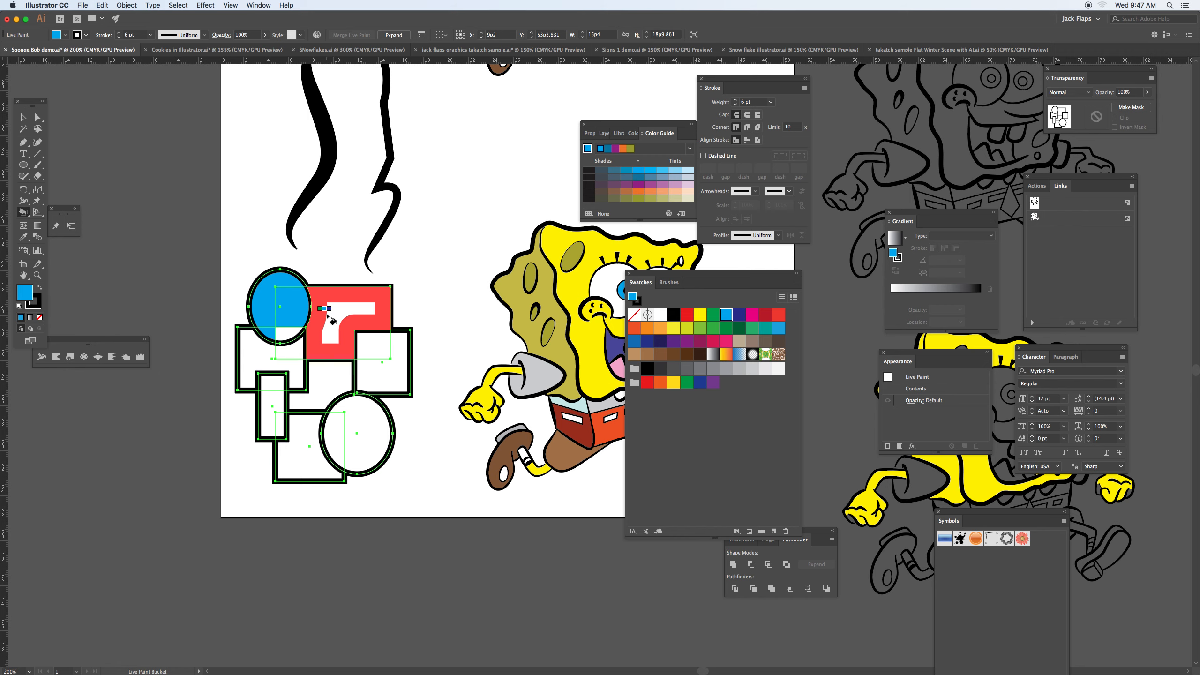
Step: Fill the left region of the upper ellipse with magenta
{"action": "key", "text": "Right"}
{"action": "key", "text": "Right"}
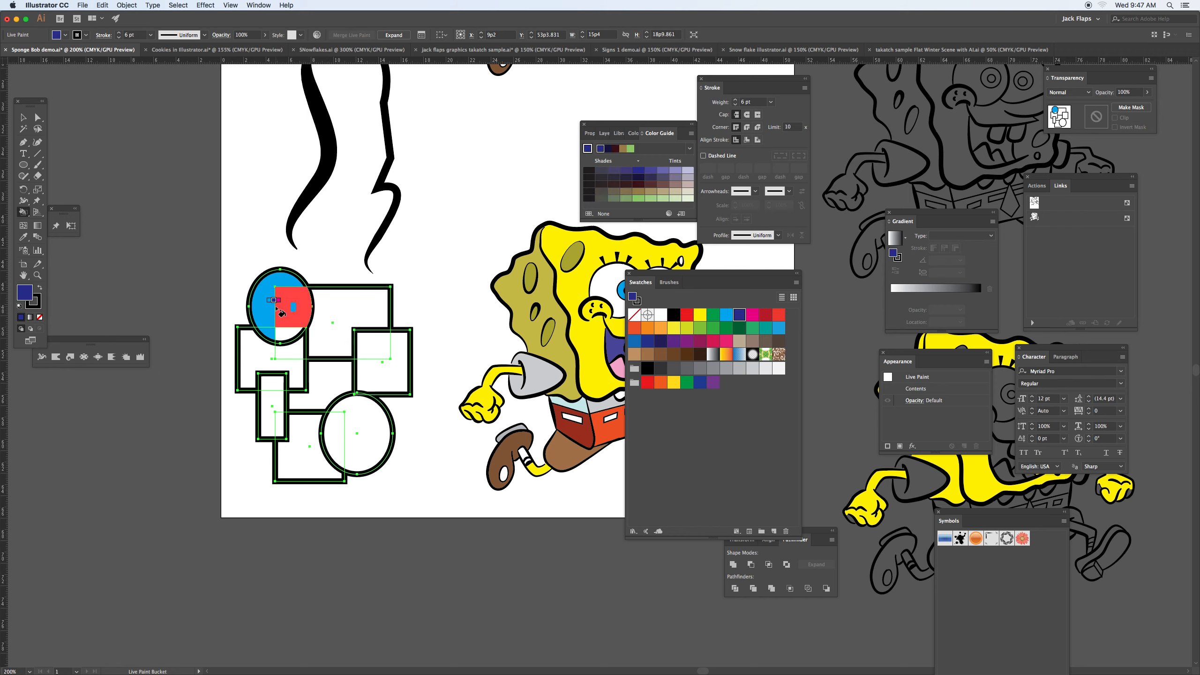
{"action": "left_click", "coordinate": [268, 309]}
Step: Fill the top rectangle, its overlap with the right square and the enclosed area below it with yellow
{"action": "key", "text": "Right"}
{"action": "key", "text": "Right"}
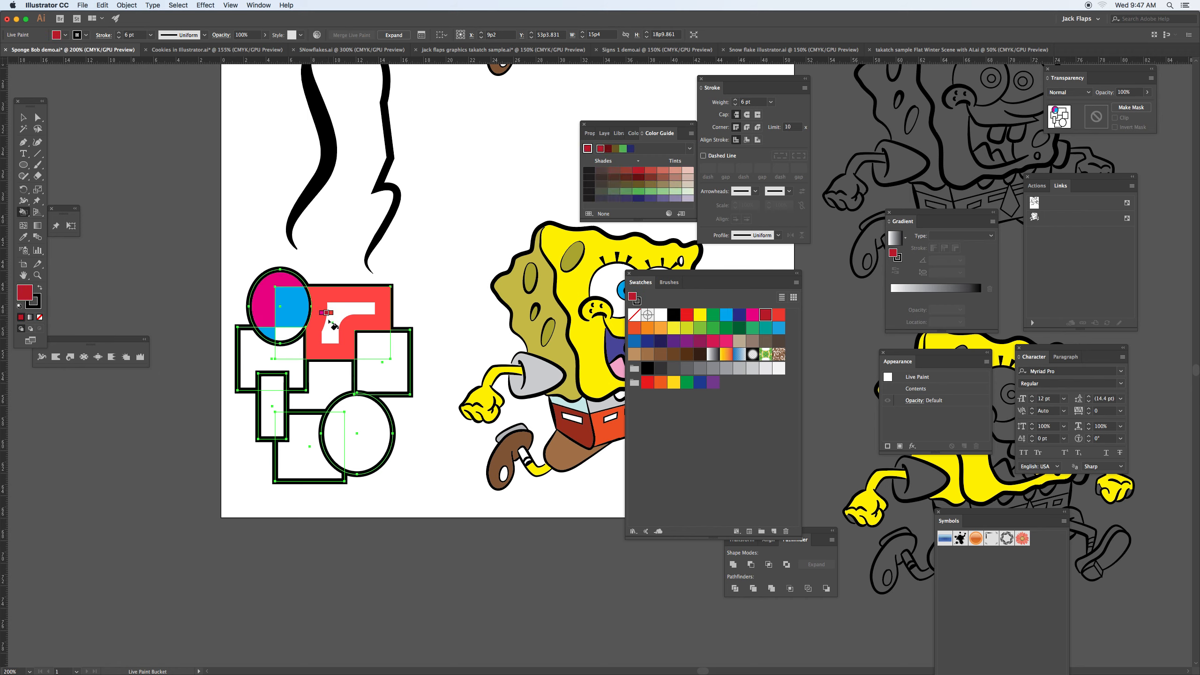
{"action": "key", "text": "Right"}
{"action": "key", "text": "Right"}
{"action": "key", "text": "Right"}
{"action": "key", "text": "Right"}
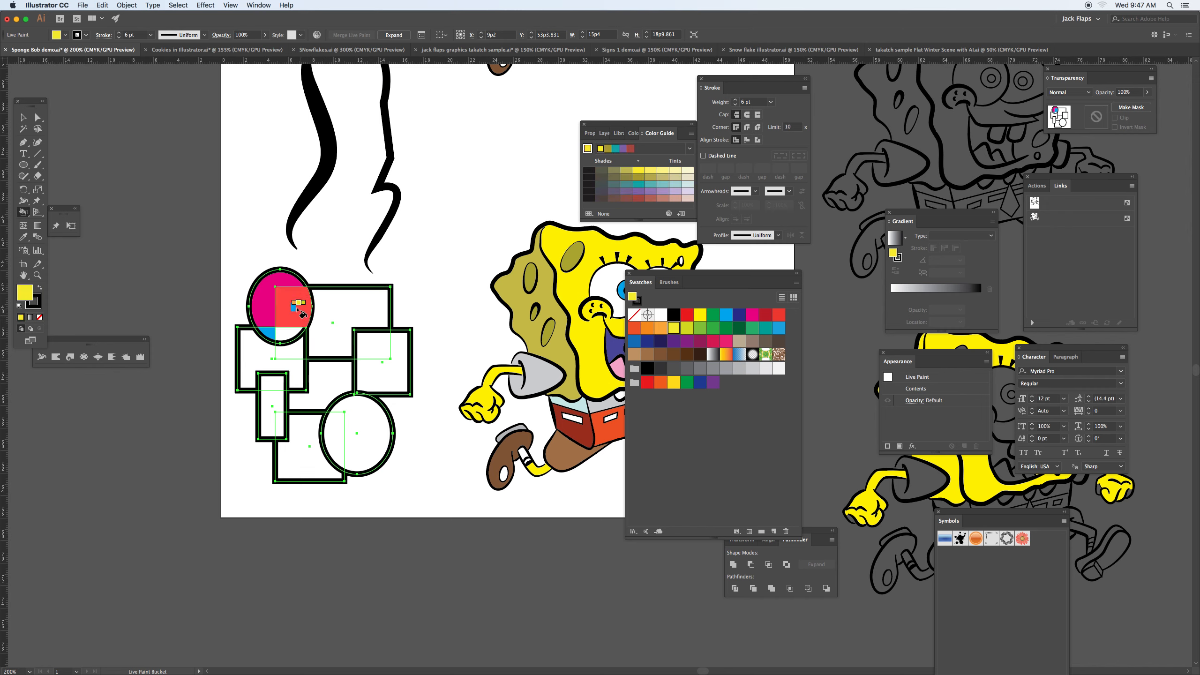
{"action": "left_click", "coordinate": [336, 312]}
{"action": "left_click", "coordinate": [360, 345]}
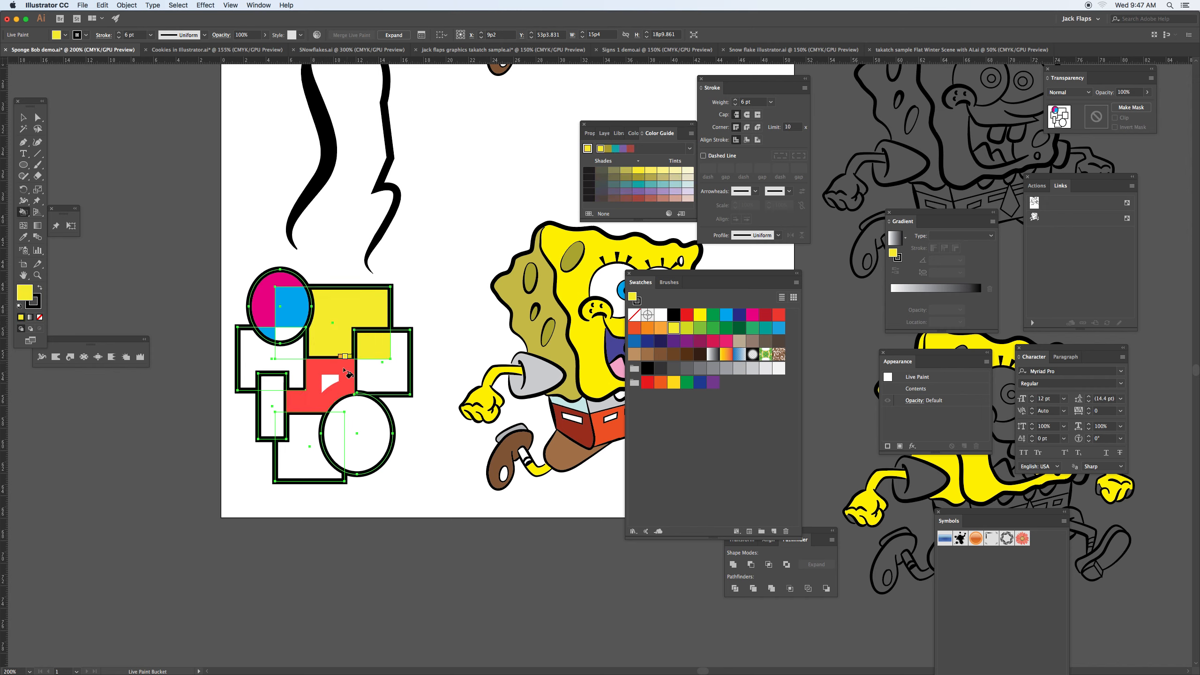
{"action": "left_click", "coordinate": [332, 378]}
Step: Fill the rest of the right square and both regions of the lower ellipse with orange
{"action": "key", "text": "Left"}
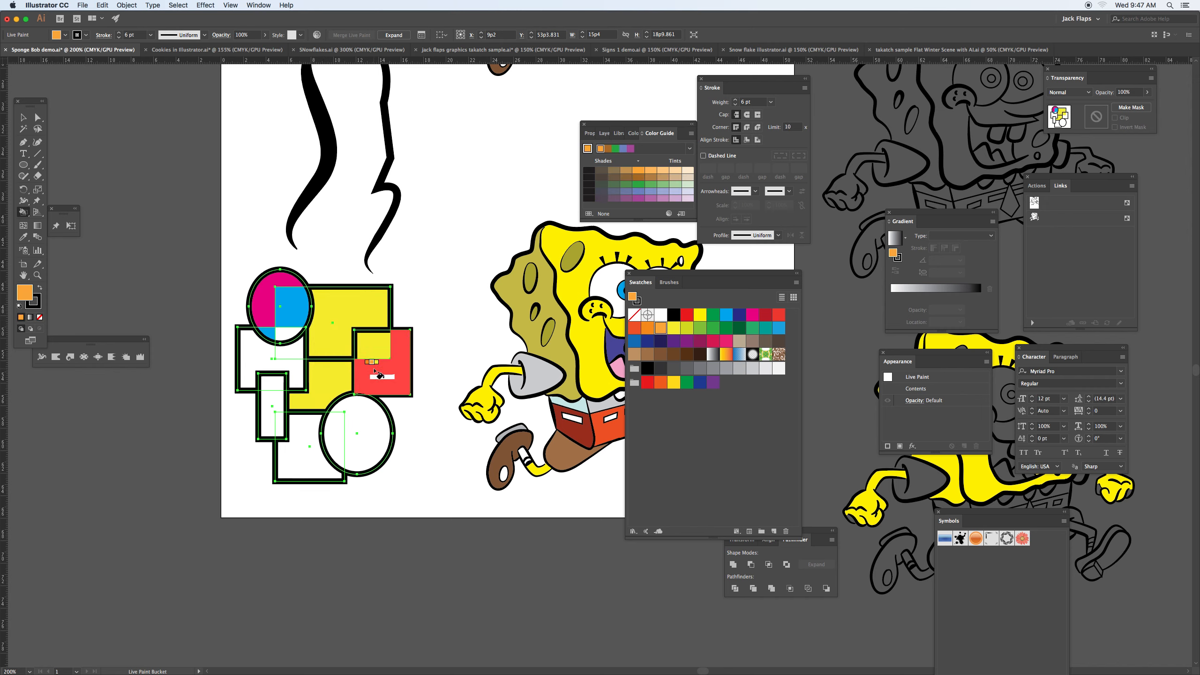
{"action": "left_click", "coordinate": [384, 371]}
{"action": "left_click", "coordinate": [364, 428]}
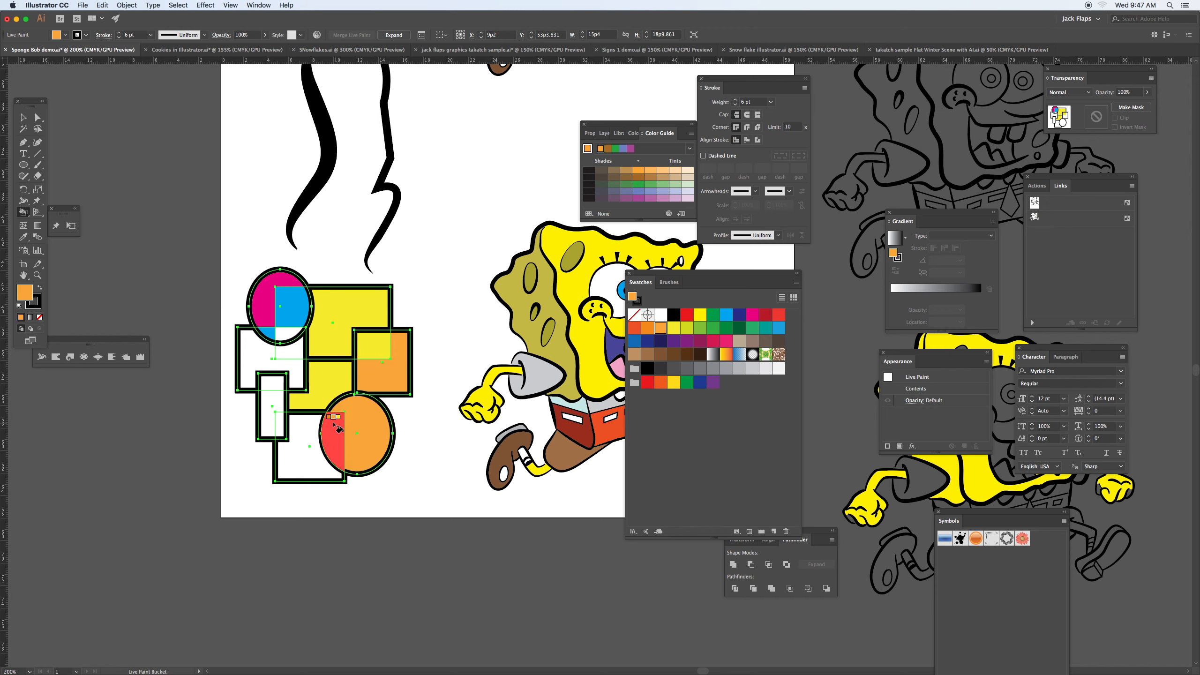
{"action": "left_click", "coordinate": [338, 432]}
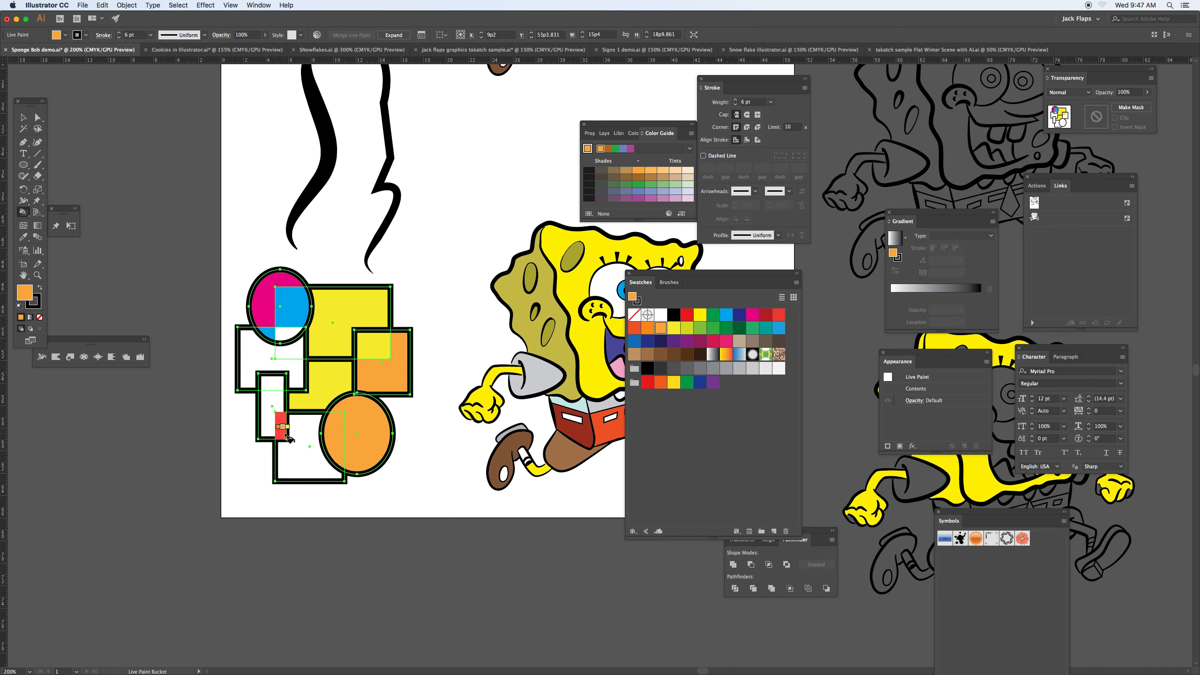
Step: Turn Paint Strokes back on in the Live Paint Bucket options
{"action": "double_click", "coordinate": [24, 214]}
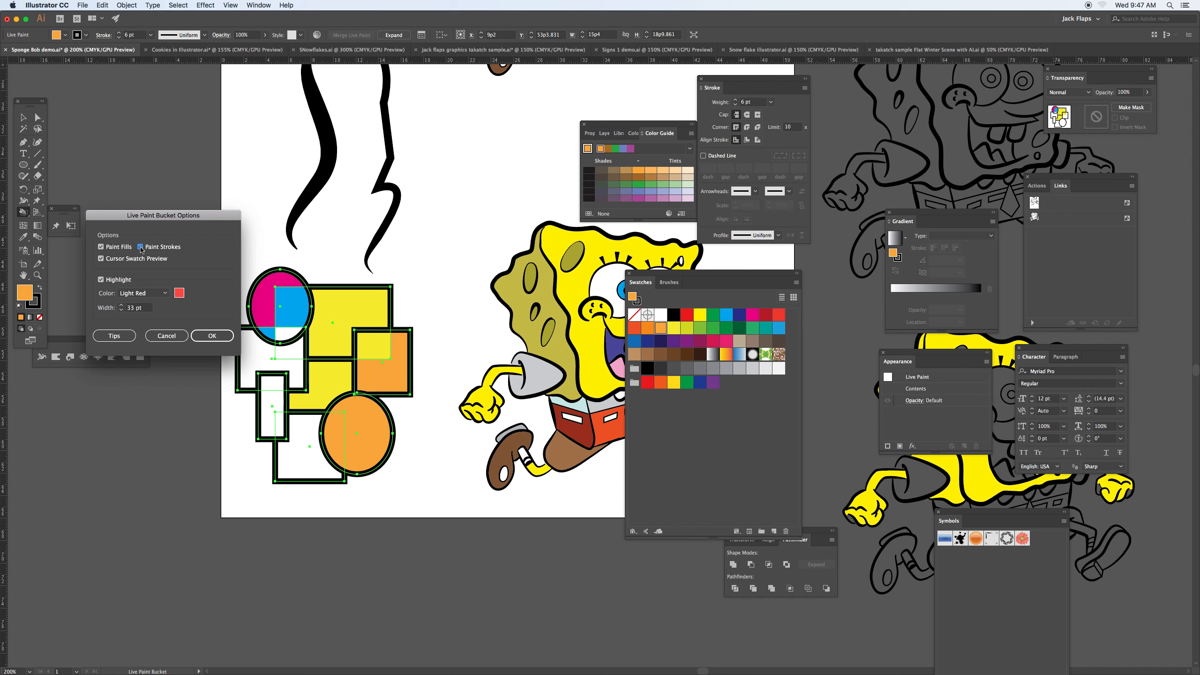
{"action": "left_click", "coordinate": [141, 247]}
{"action": "left_click", "coordinate": [217, 338]}
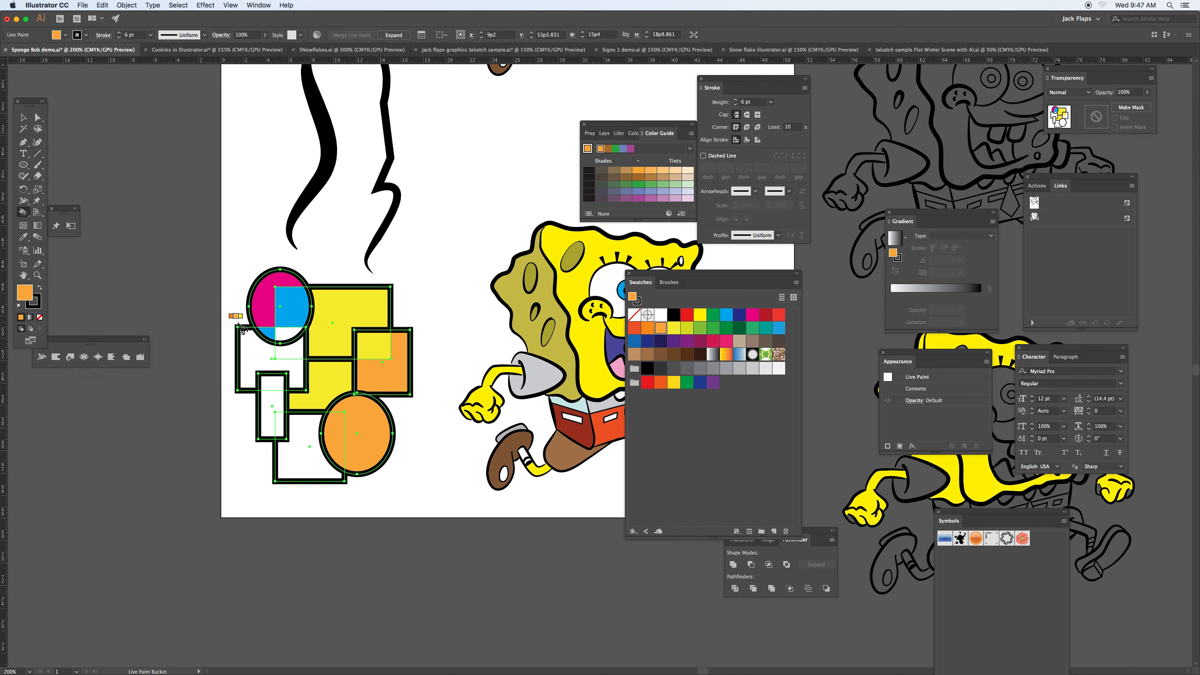
Step: Paint the left square's outer outline green and fill the bottom square with green
{"action": "key", "text": "Right"}
{"action": "key", "text": "Right"}
{"action": "key", "text": "Right"}
{"action": "key", "text": "Right"}
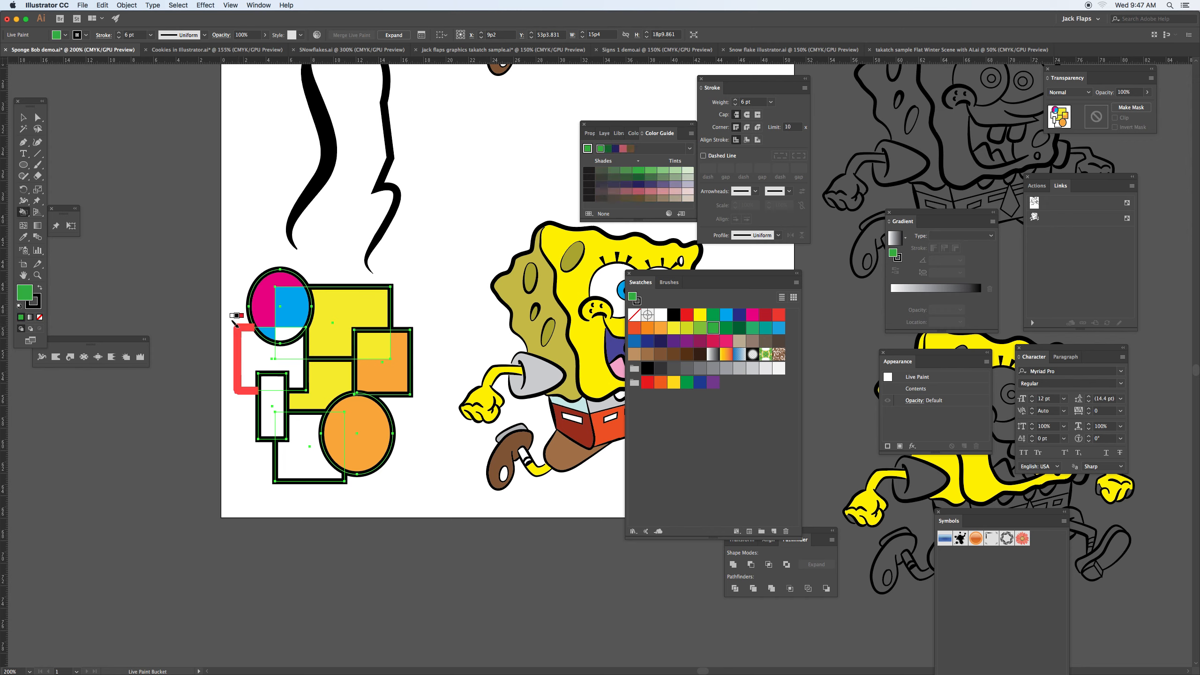
{"action": "key", "text": "Right"}
{"action": "key", "text": "Right"}
{"action": "key", "text": "Right"}
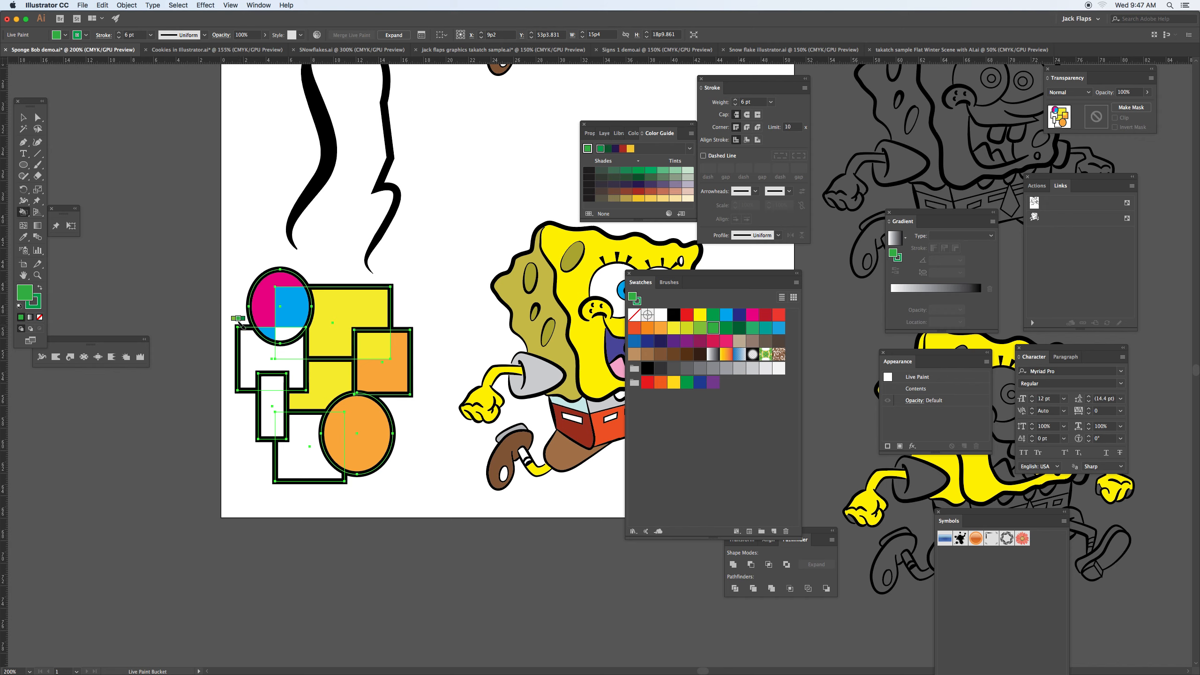
{"action": "left_click", "coordinate": [240, 324]}
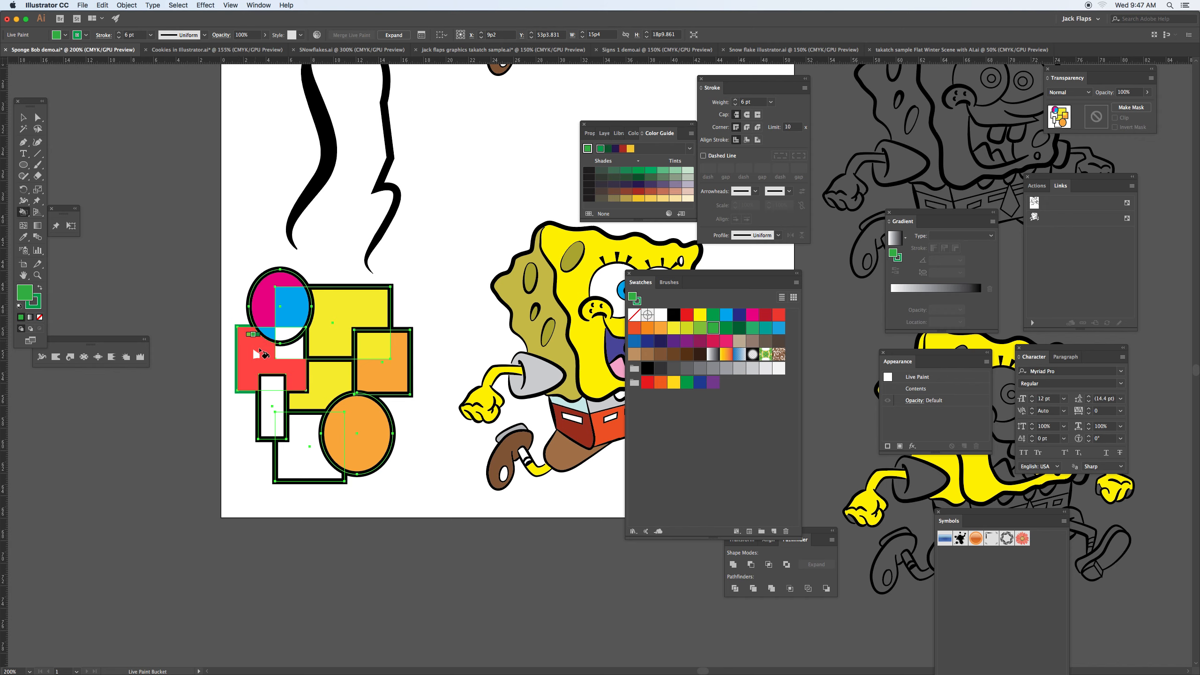
{"action": "left_click", "coordinate": [302, 433]}
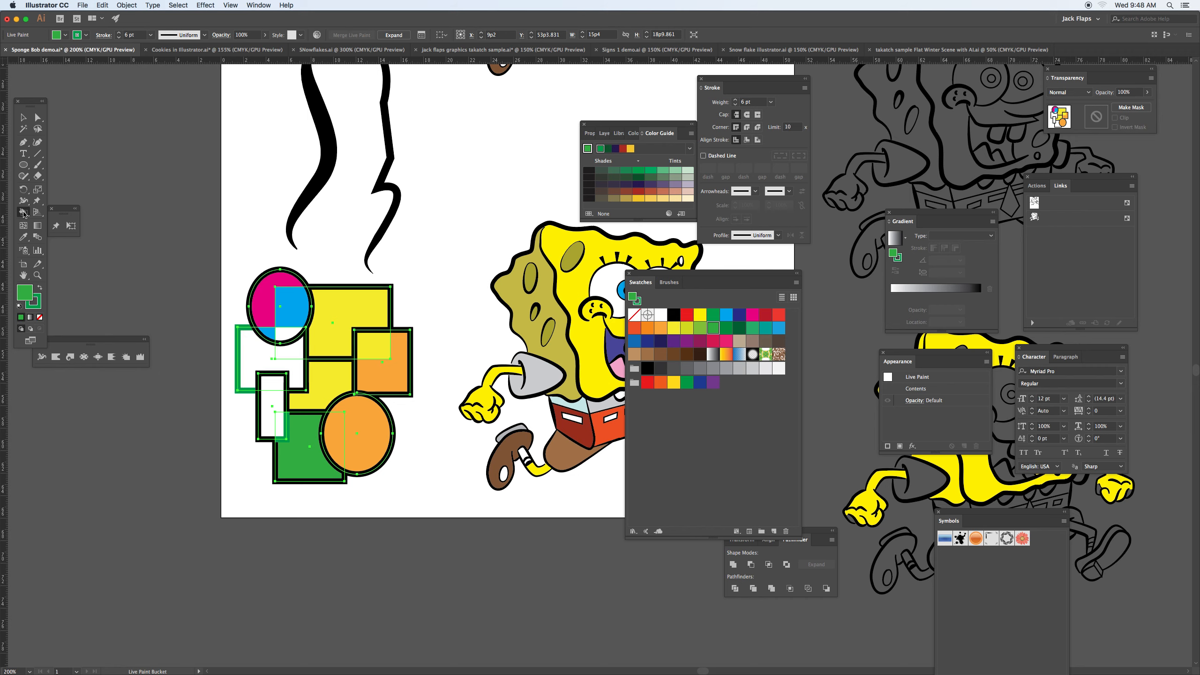
Step: Turn off Paint Strokes in the Live Paint Bucket options and deselect the Live Paint group
{"action": "double_click", "coordinate": [22, 212]}
{"action": "left_click", "coordinate": [140, 247]}
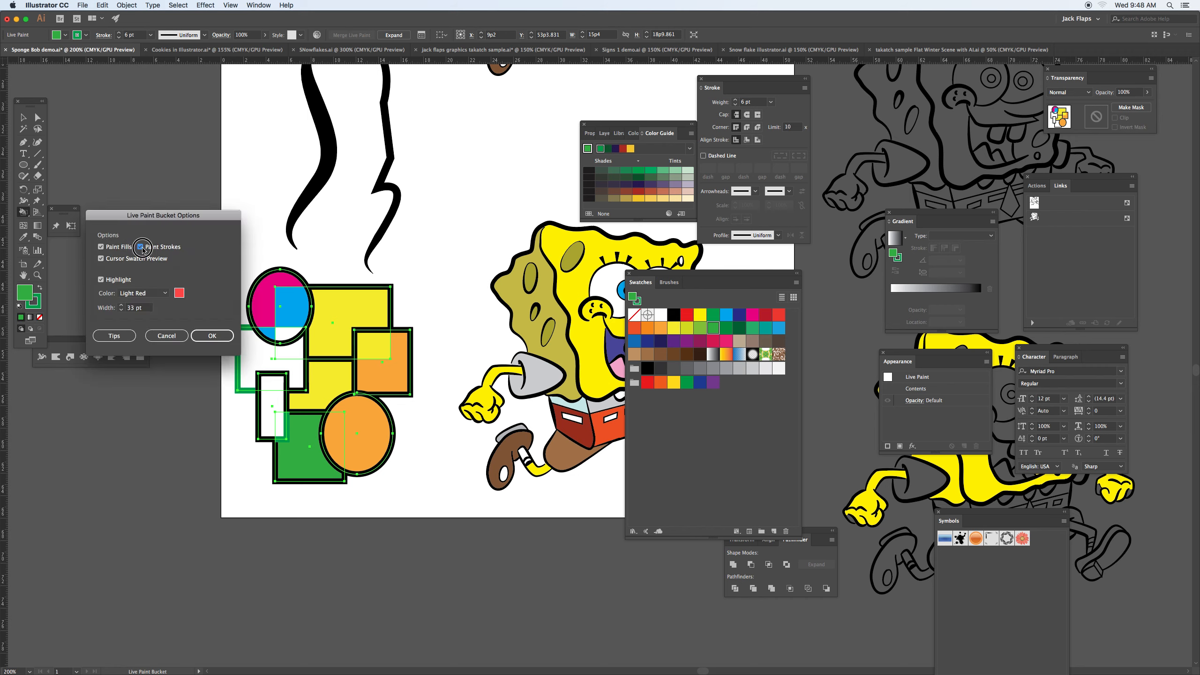
{"action": "left_click", "coordinate": [207, 335]}
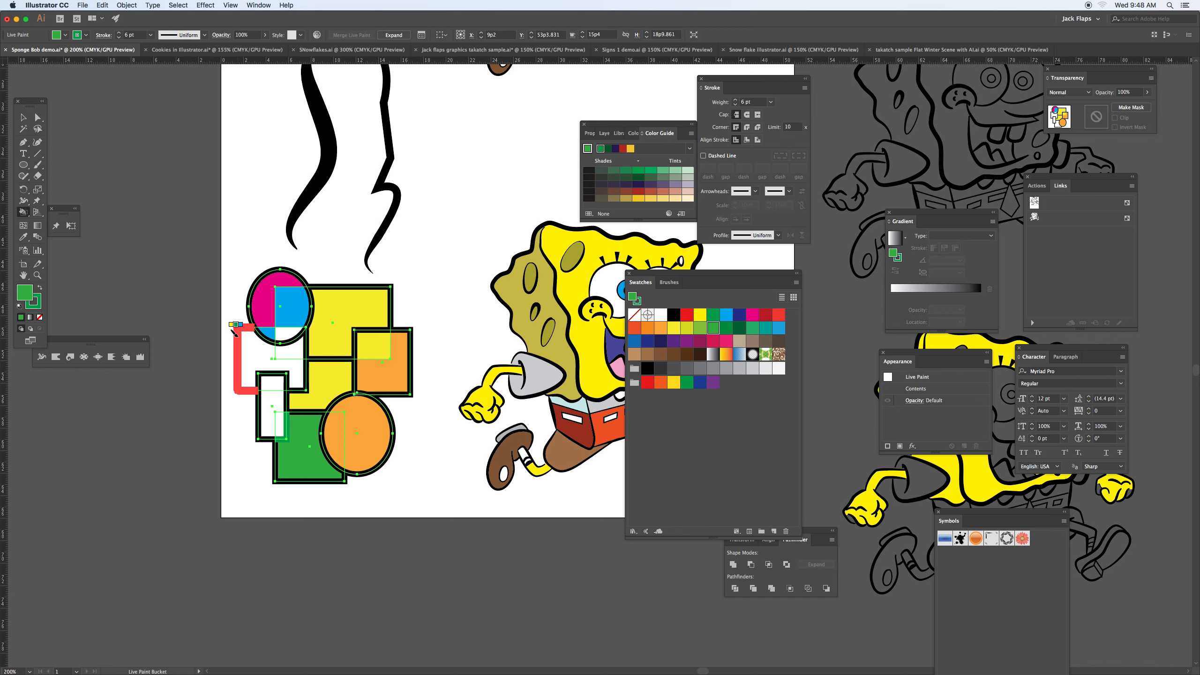
{"action": "left_click", "coordinate": [253, 347]}
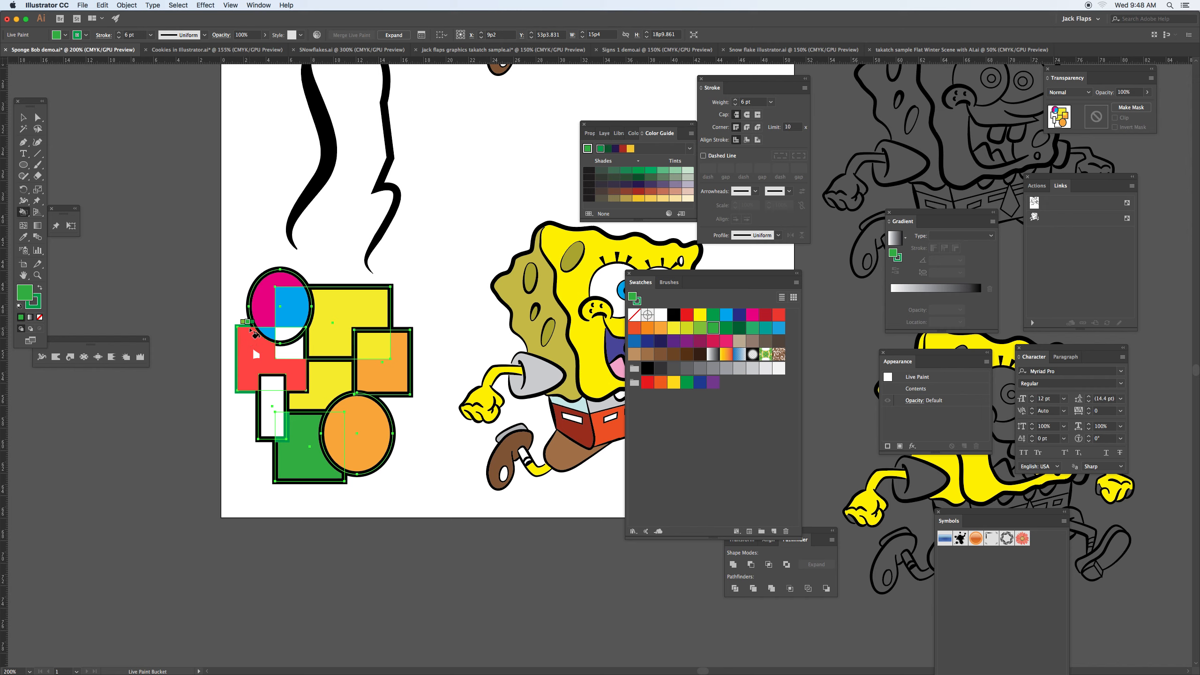
{"action": "key", "text": "v"}
{"action": "left_click", "coordinate": [422, 314]}
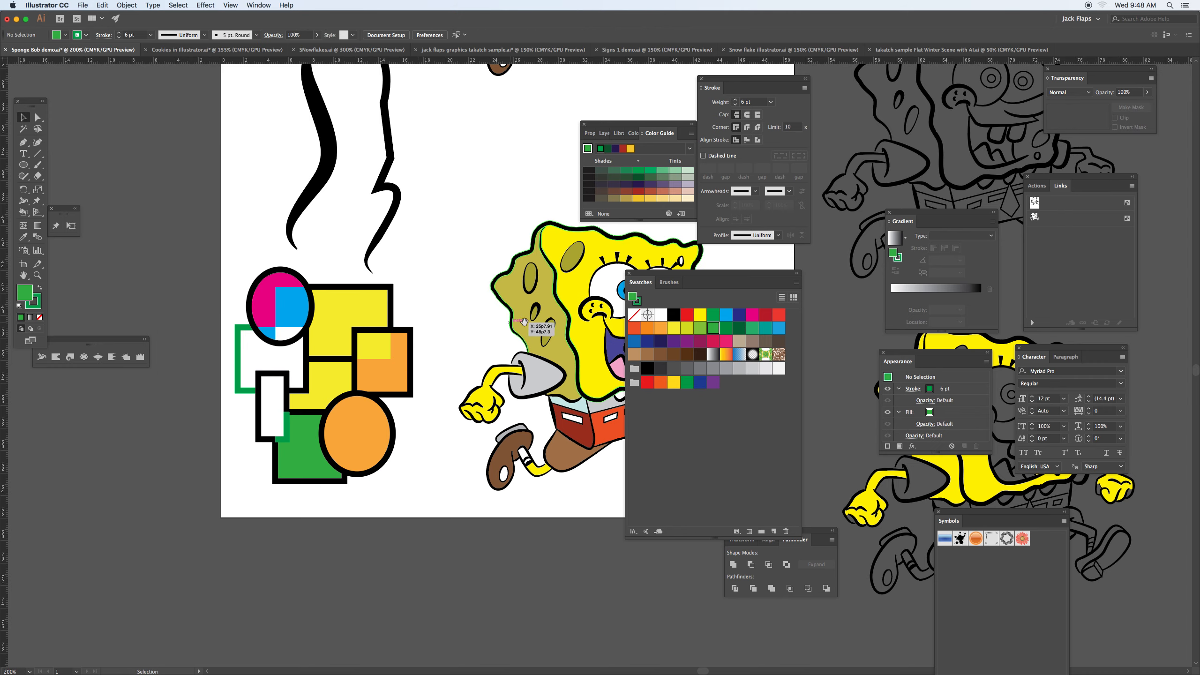
Step: Move the overlapping shapes away from the finished cartoon character and shift the character slightly up and left on the artboard
{"action": "scroll", "coordinate": [407, 326], "scroll_direction": "right", "scroll_amount": 10}
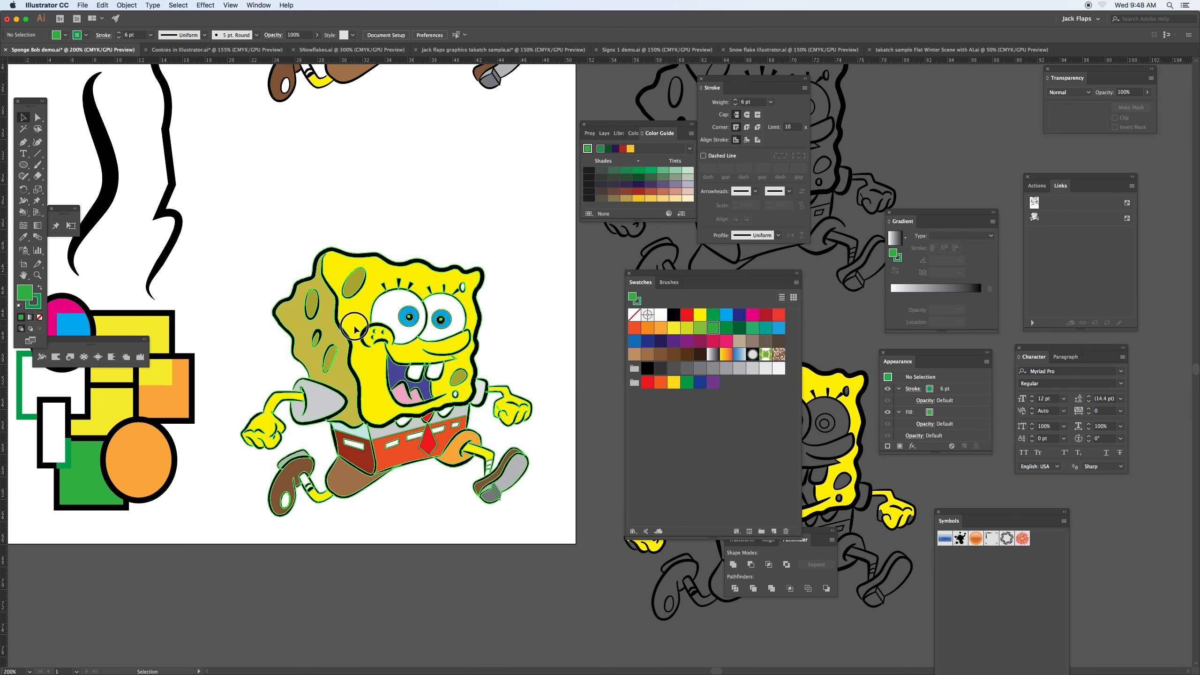
{"action": "left_click", "coordinate": [359, 335]}
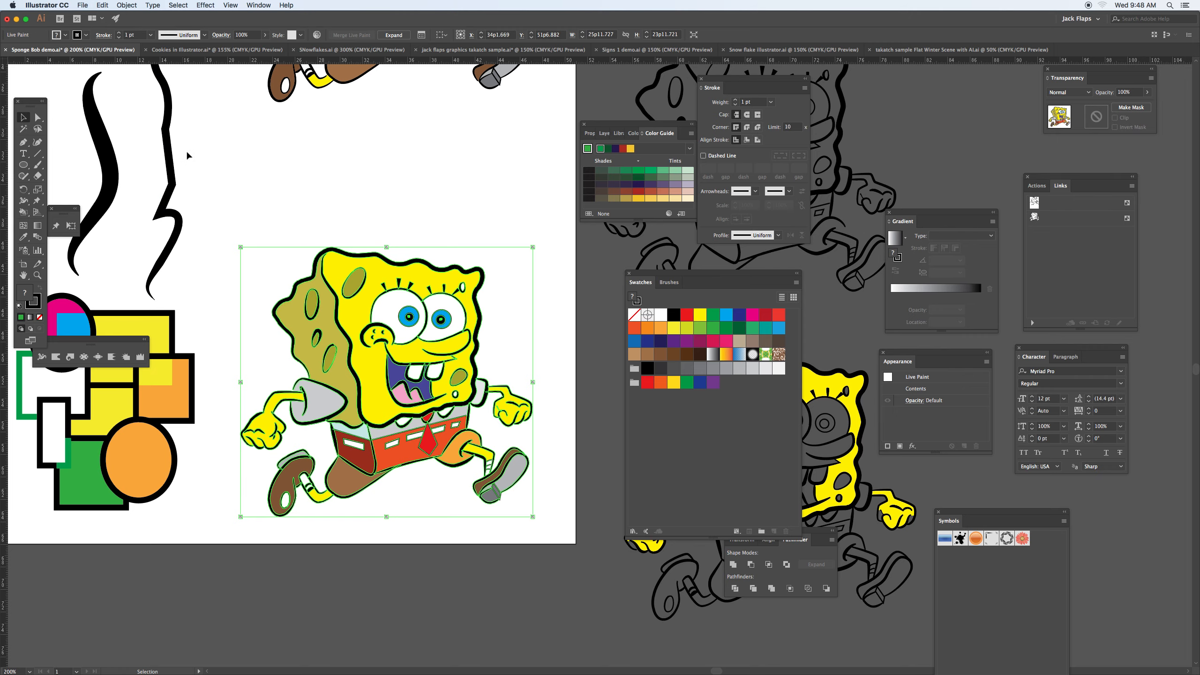
{"action": "mouse_move", "coordinate": [193, 209]}
{"action": "left_mouse_down"}
{"action": "mouse_move", "coordinate": [107, 434]}
{"action": "mouse_move", "coordinate": [42, 504]}
{"action": "left_mouse_up"}
{"action": "mouse_move", "coordinate": [194, 420]}
{"action": "left_mouse_down"}
{"action": "mouse_move", "coordinate": [166, 399]}
{"action": "mouse_move", "coordinate": [28, 417]}
{"action": "left_mouse_up"}
{"action": "left_click", "coordinate": [304, 313]}
{"action": "left_click_drag", "start_coordinate": [304, 314], "coordinate": [273, 294]}
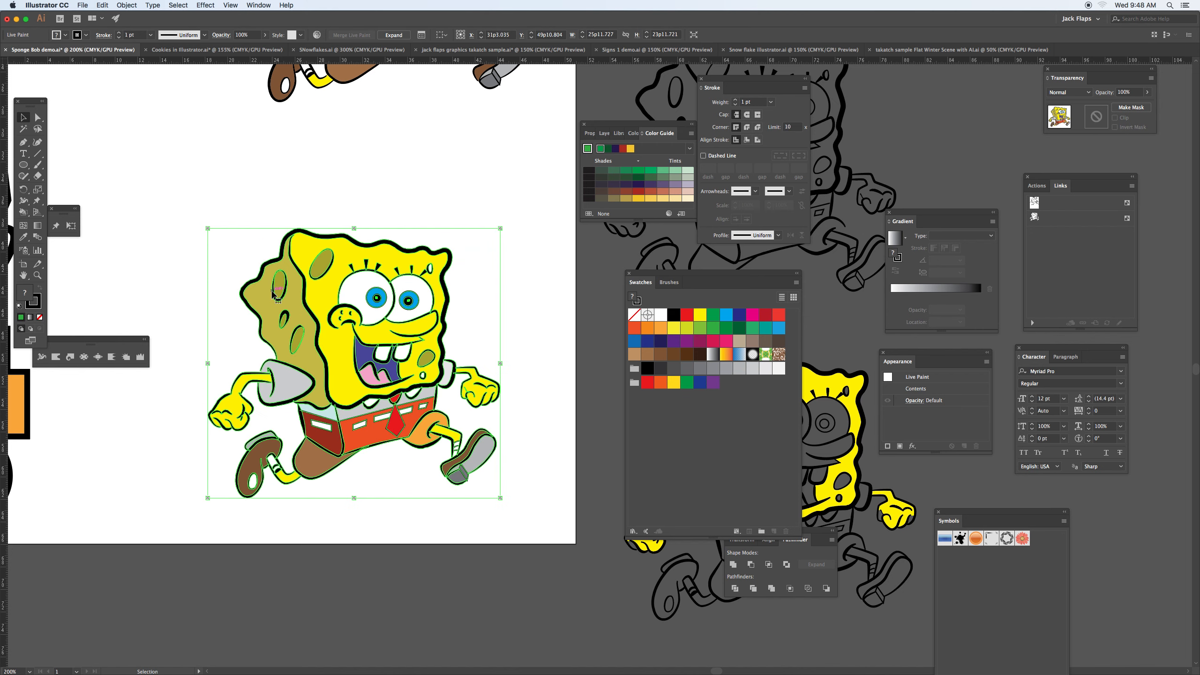
Step: Expand the Live Paint character with Object, Fill and Stroke enabled
{"action": "left_click", "coordinate": [121, 6]}
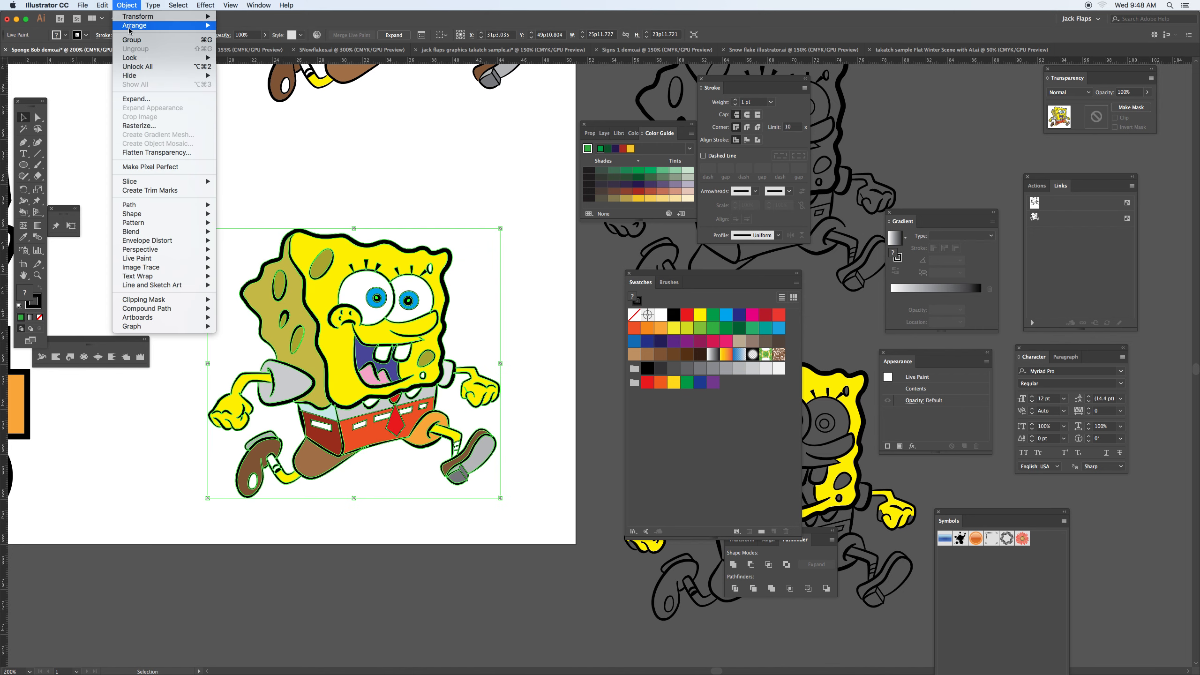
{"action": "left_click", "coordinate": [134, 99]}
{"action": "left_click_drag", "start_coordinate": [342, 229], "coordinate": [279, 195]}
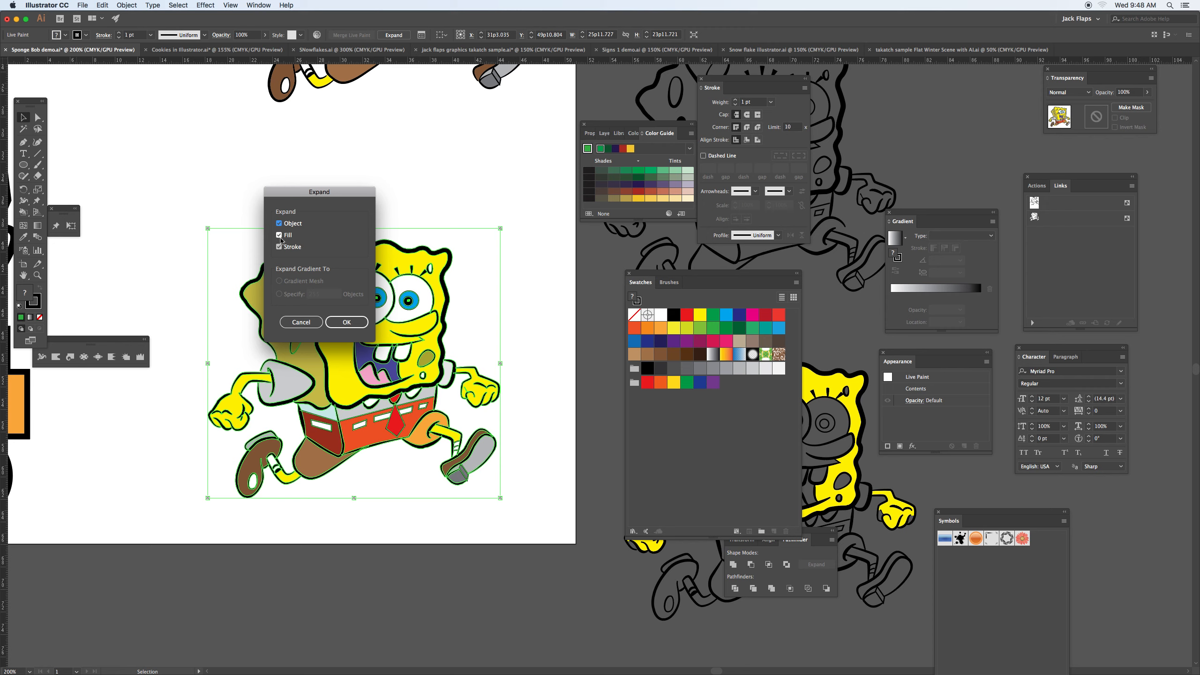
{"action": "left_click", "coordinate": [344, 323]}
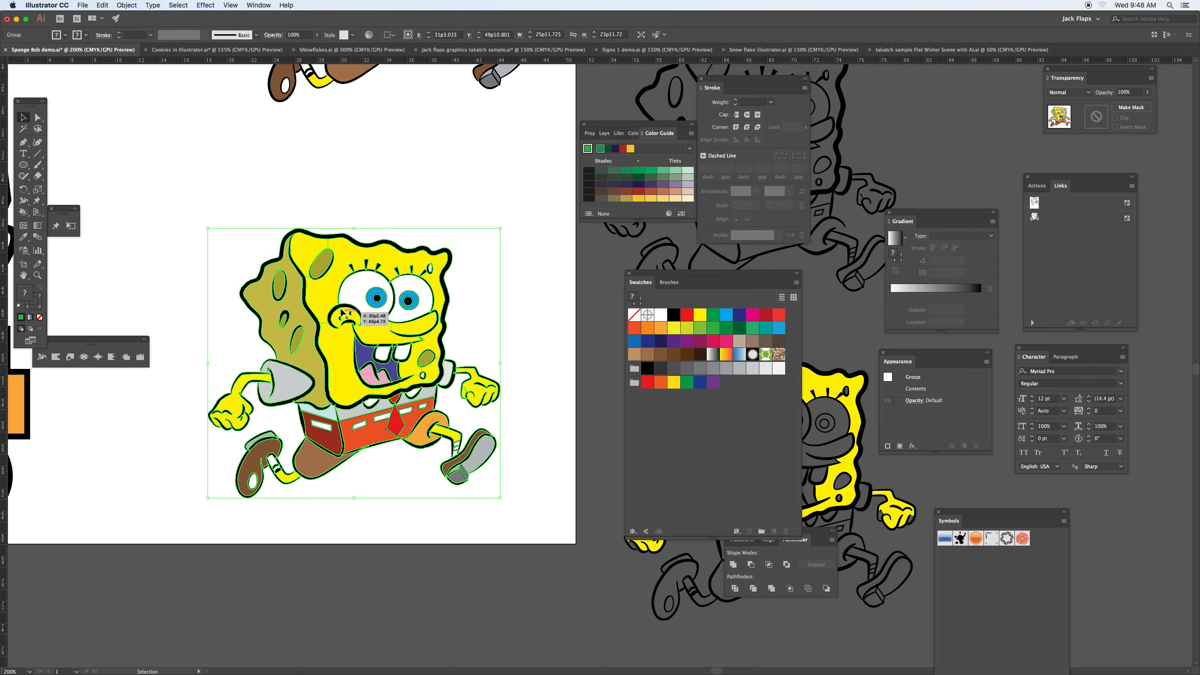
Step: Add an olive gradient mesh point to the yellow upper-left corner region of the face, using the olive fill of the character's side
{"action": "key", "text": "a"}
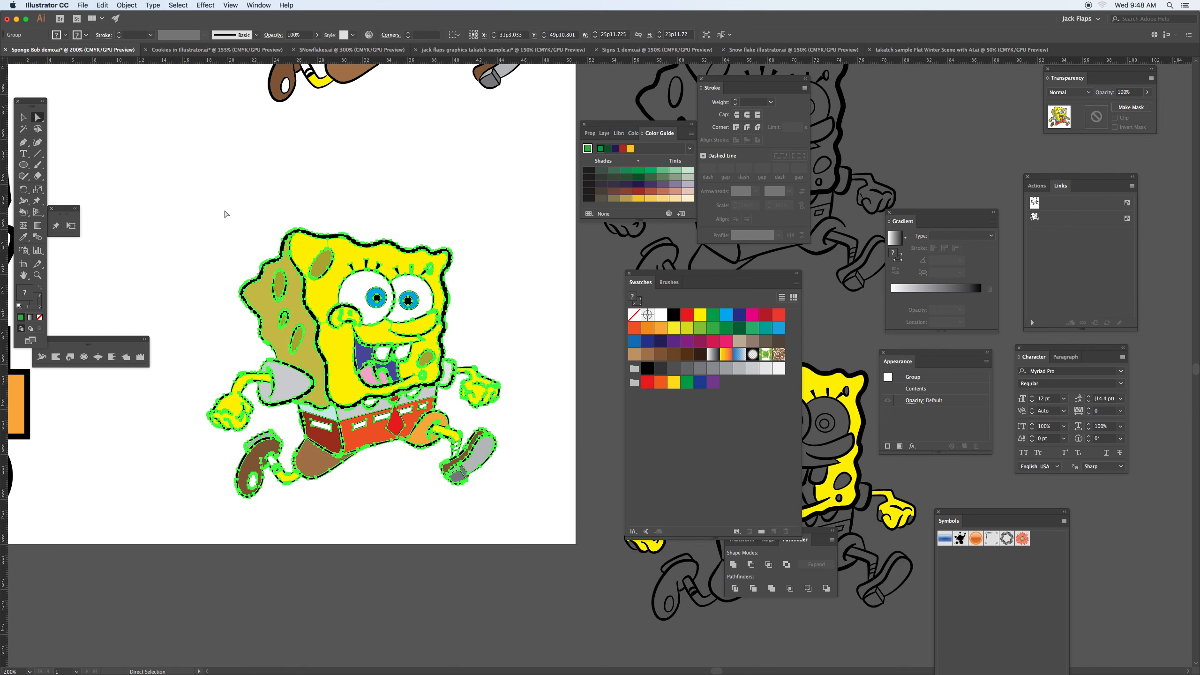
{"action": "left_click", "coordinate": [222, 209]}
{"action": "left_click", "coordinate": [307, 250]}
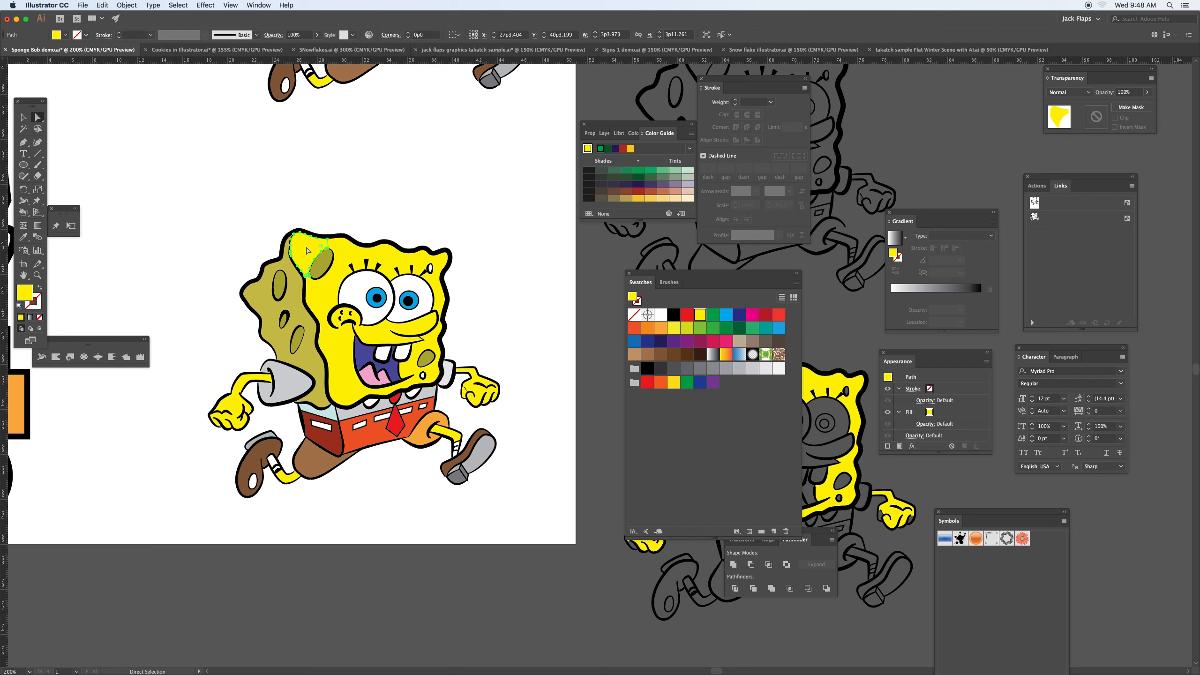
{"action": "left_click", "coordinate": [26, 228]}
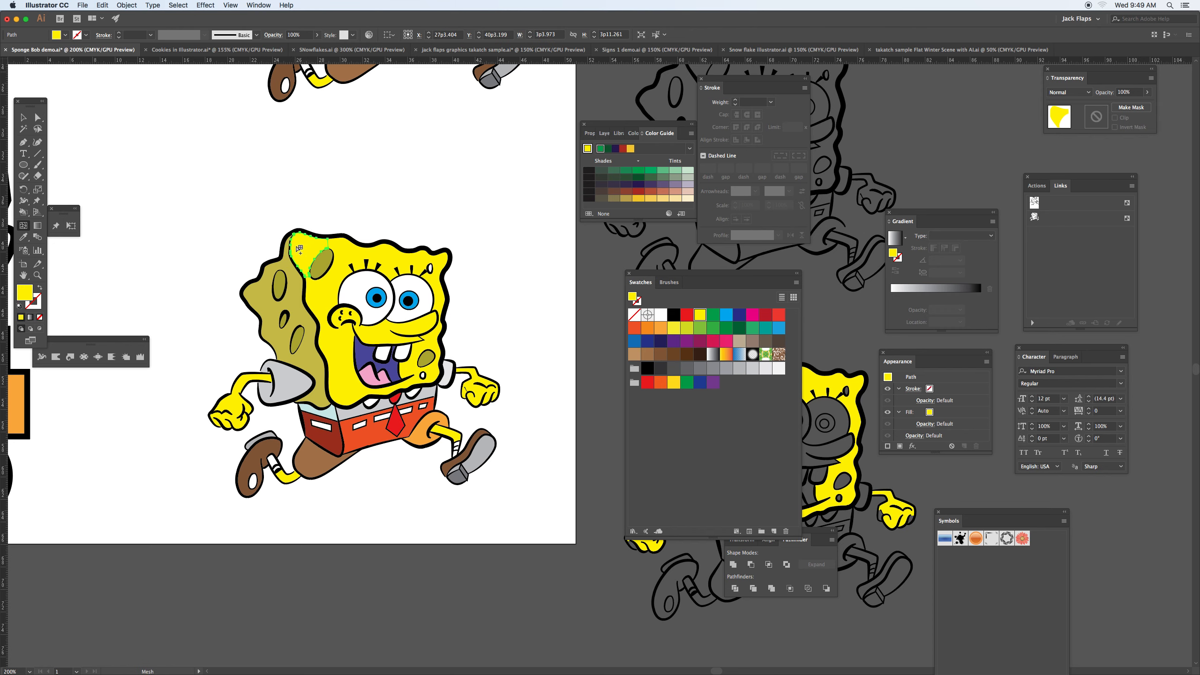
{"action": "key", "text": "super+="}
{"action": "key", "text": "super+="}
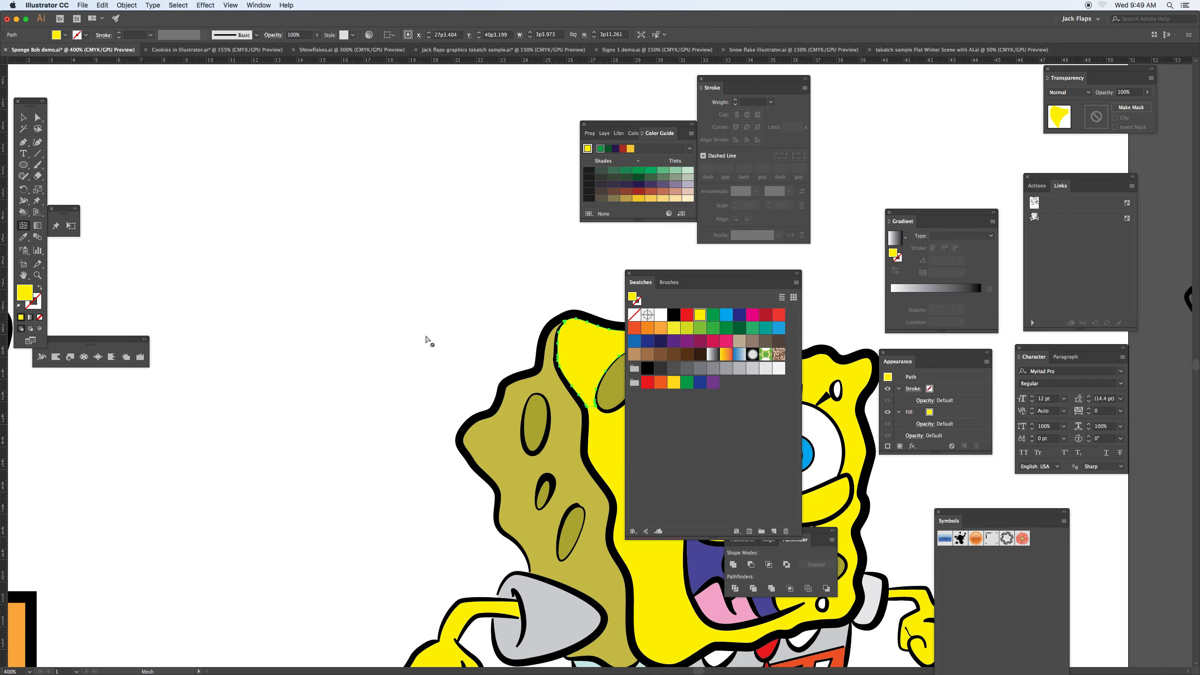
{"action": "left_click_drag", "start_coordinate": [508, 366], "coordinate": [266, 285]}
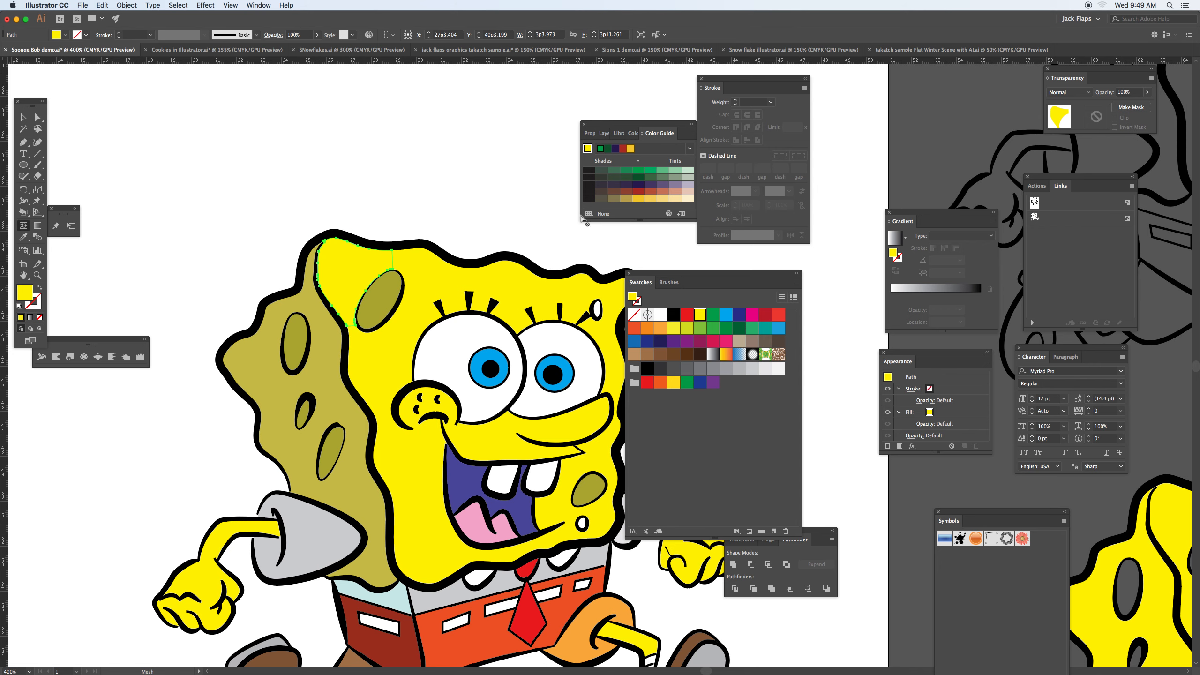
{"action": "key", "text": "a"}
{"action": "left_click", "coordinate": [268, 347]}
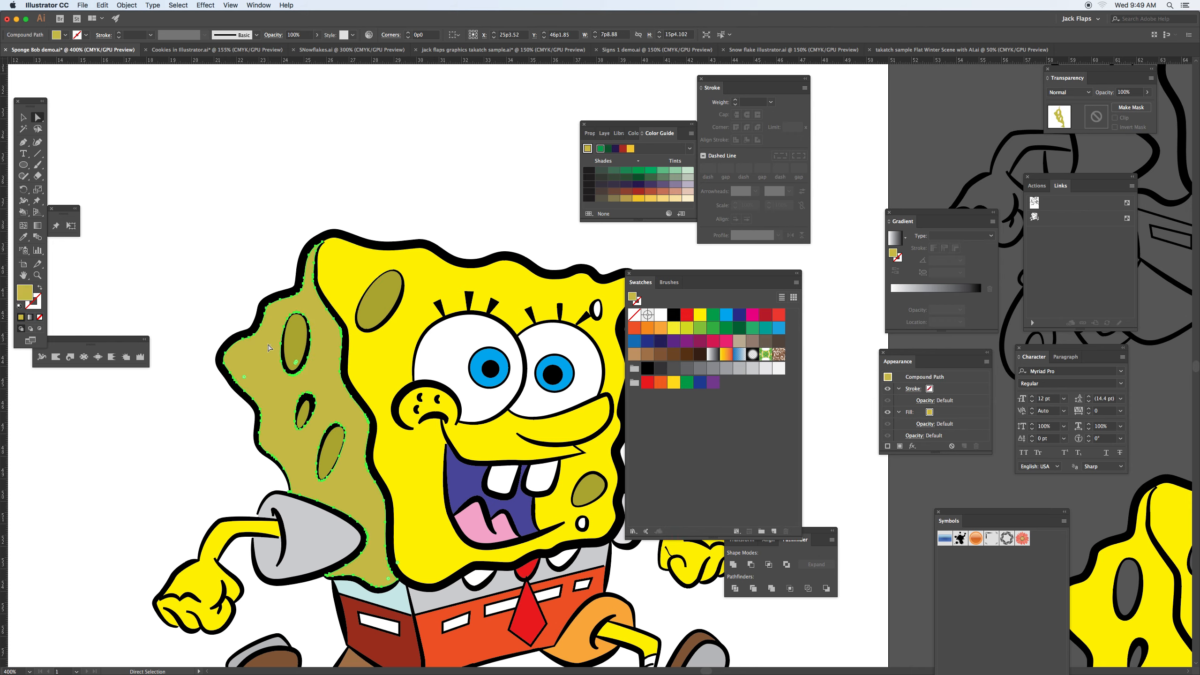
{"action": "key", "text": "u"}
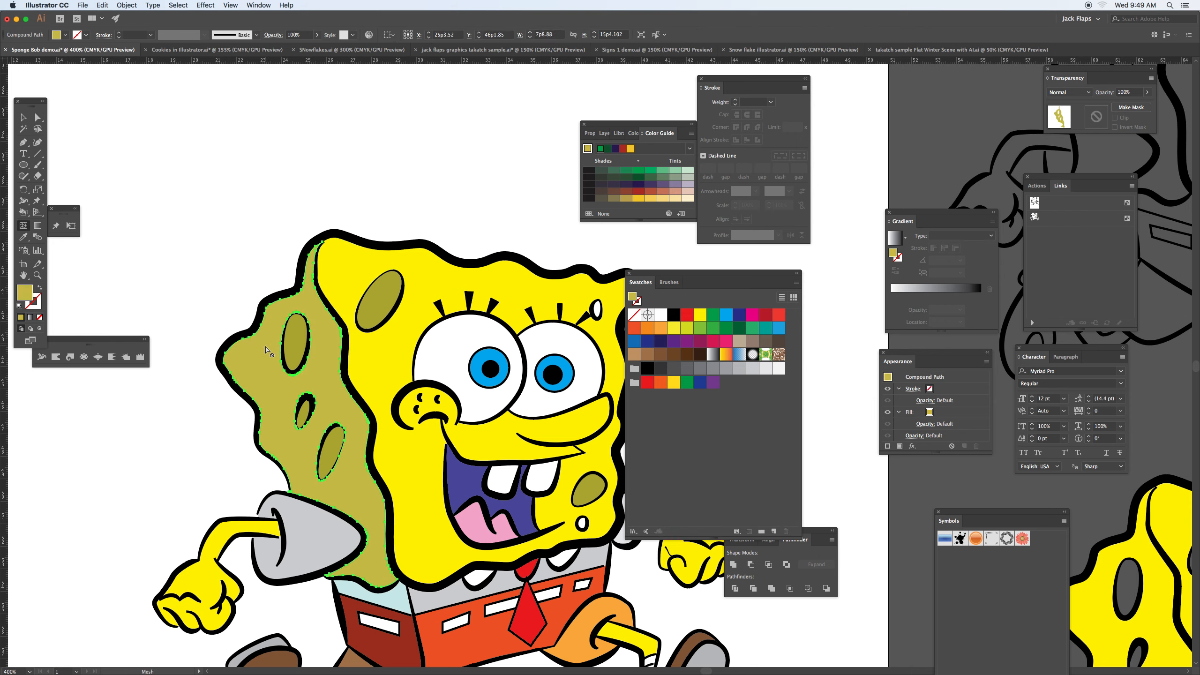
{"action": "left_click", "coordinate": [334, 277]}
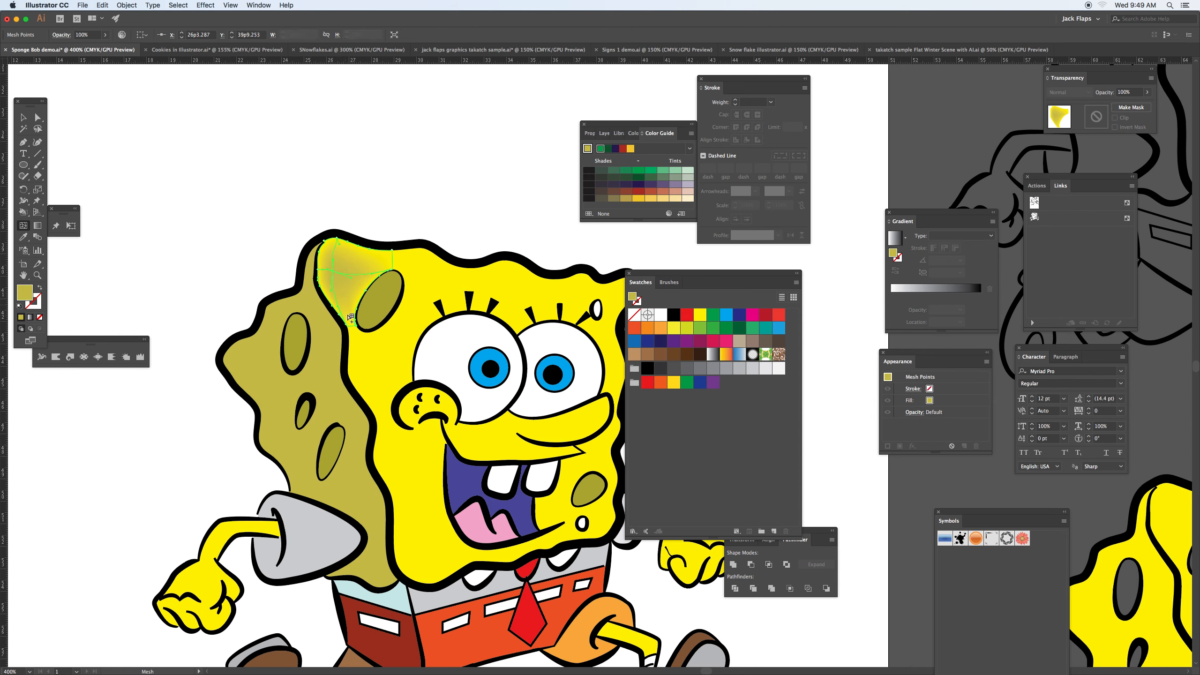
Step: Try a mesh point below the corner region, and add a brown one near that region's lower tip
{"action": "left_click", "coordinate": [362, 354]}
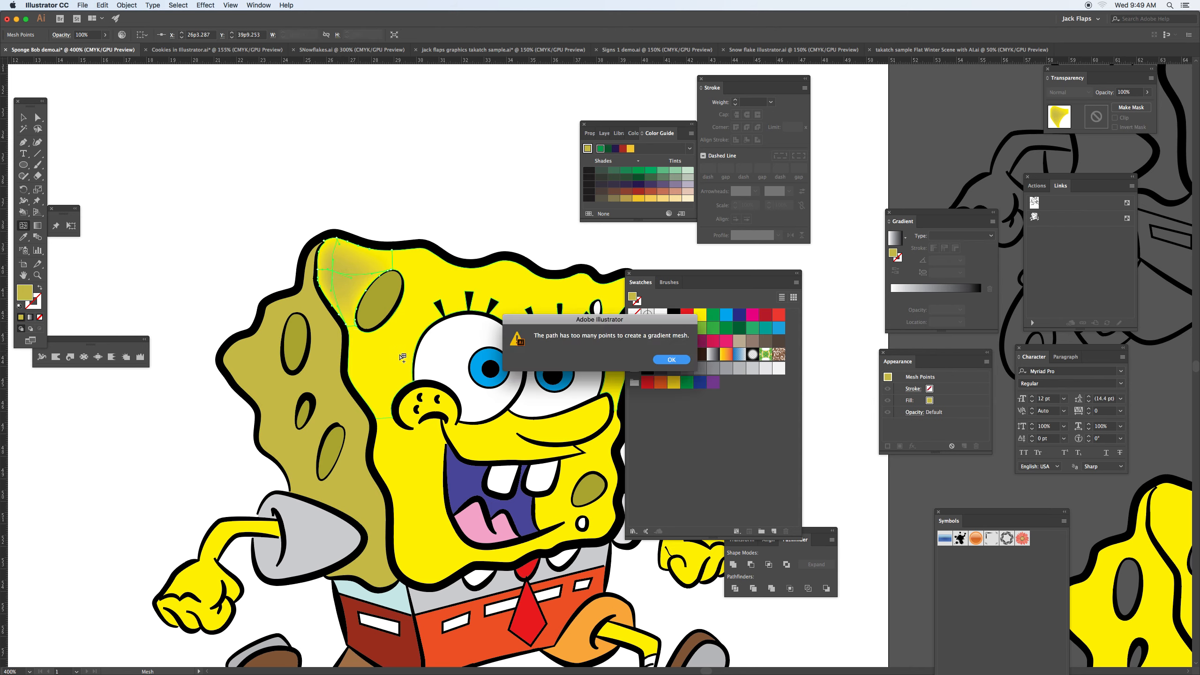
{"action": "left_click", "coordinate": [661, 363]}
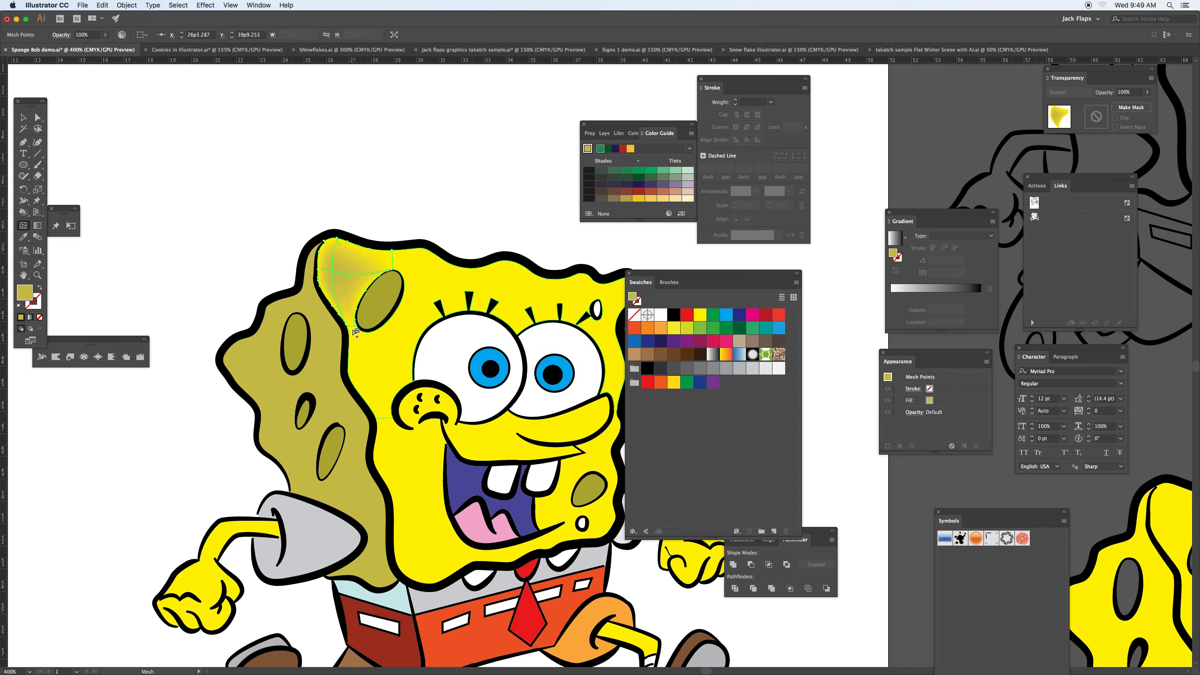
{"action": "left_click", "coordinate": [343, 313]}
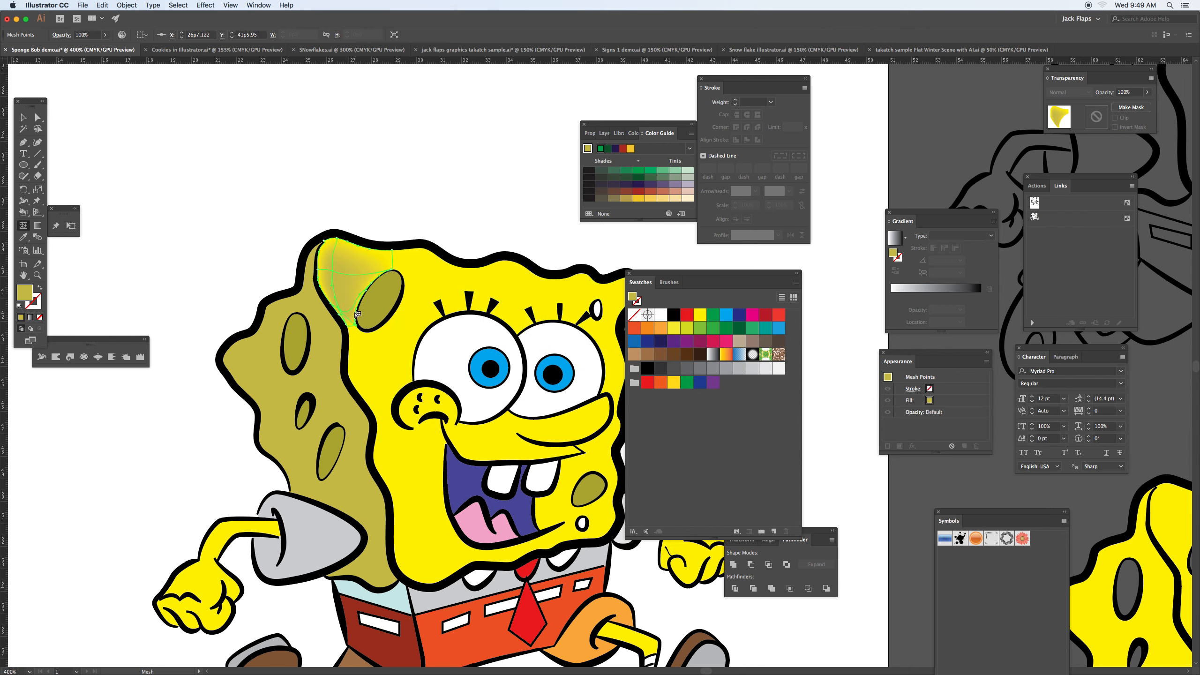
{"action": "left_click", "coordinate": [661, 355]}
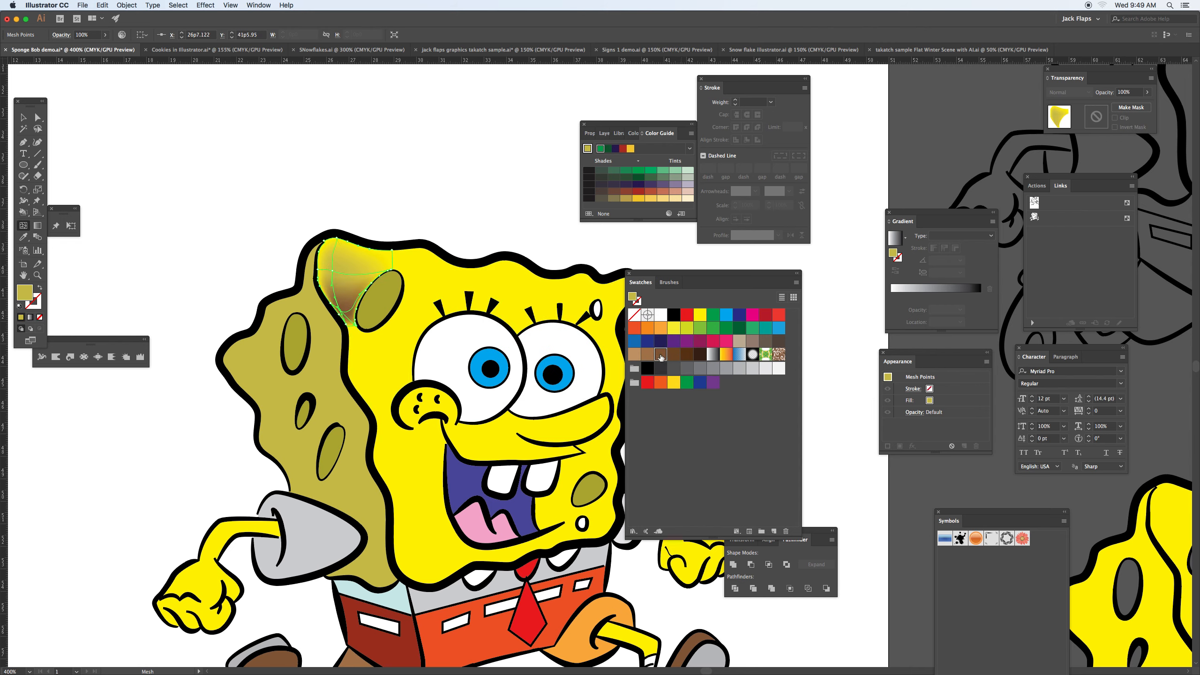
Step: Try to add a gradient mesh point to the large yellow face region around the eyes
{"action": "key", "text": "a"}
{"action": "left_click", "coordinate": [401, 345]}
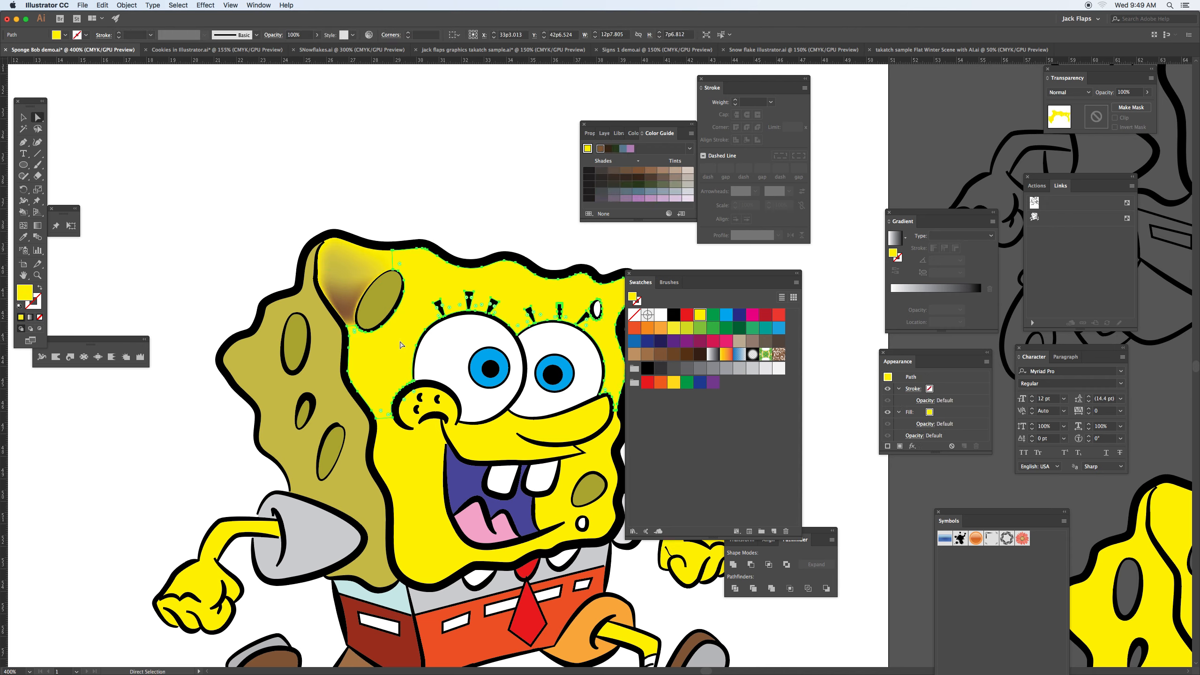
{"action": "key", "text": "u"}
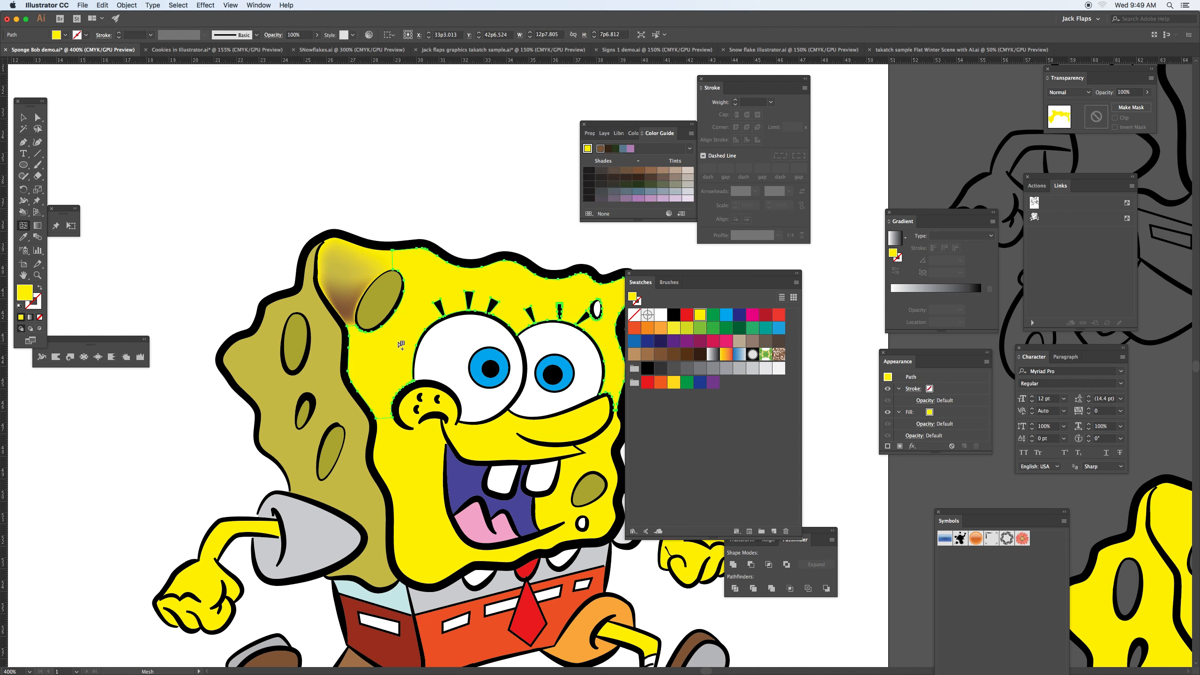
{"action": "left_click", "coordinate": [365, 355]}
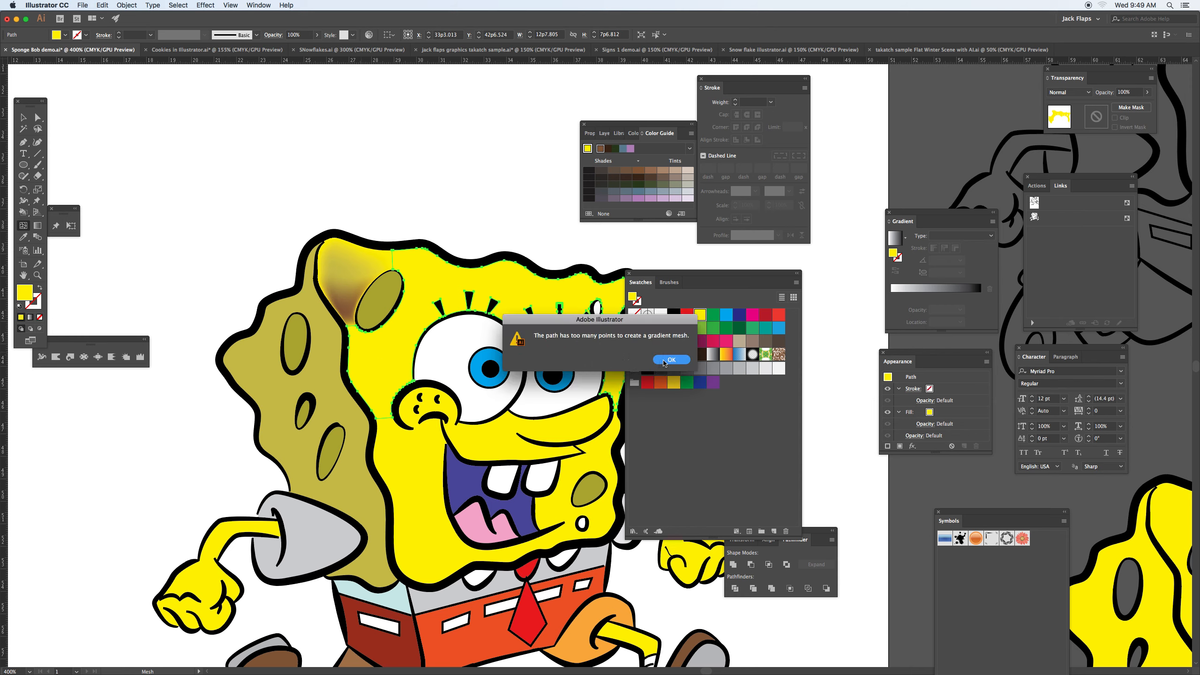
{"action": "left_click", "coordinate": [665, 360]}
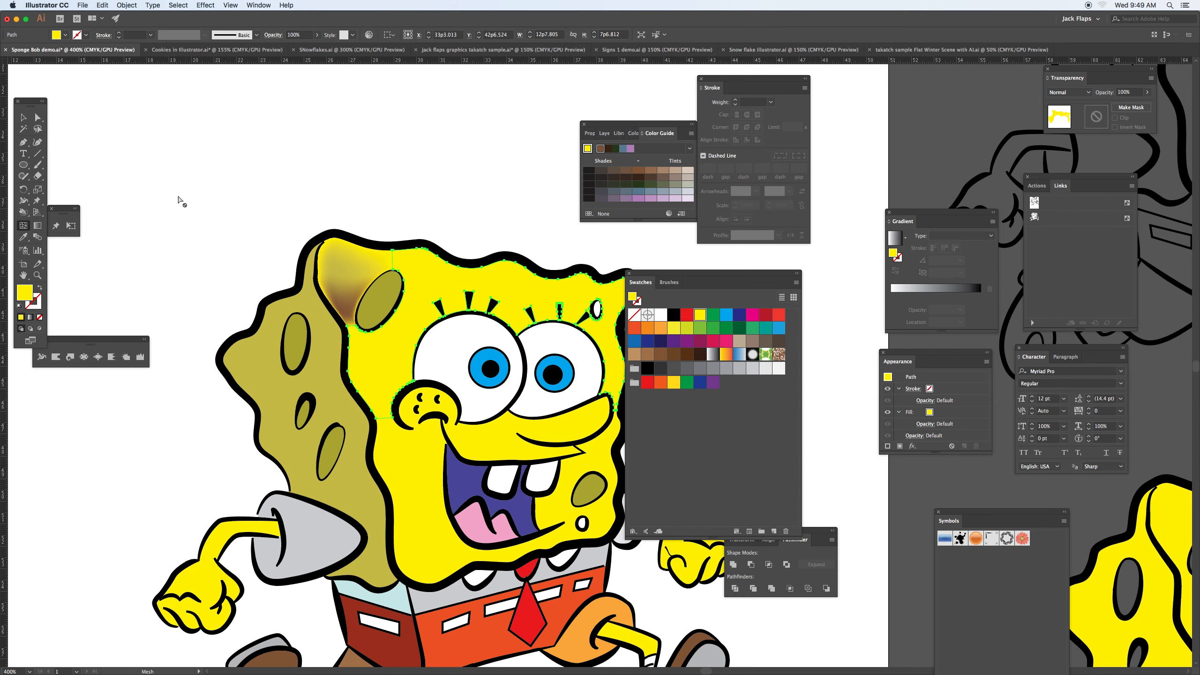
Step: Deselect the face region and undo the gradient mesh edits on its upper-left corner
{"action": "key", "text": "v"}
{"action": "left_click", "coordinate": [177, 166]}
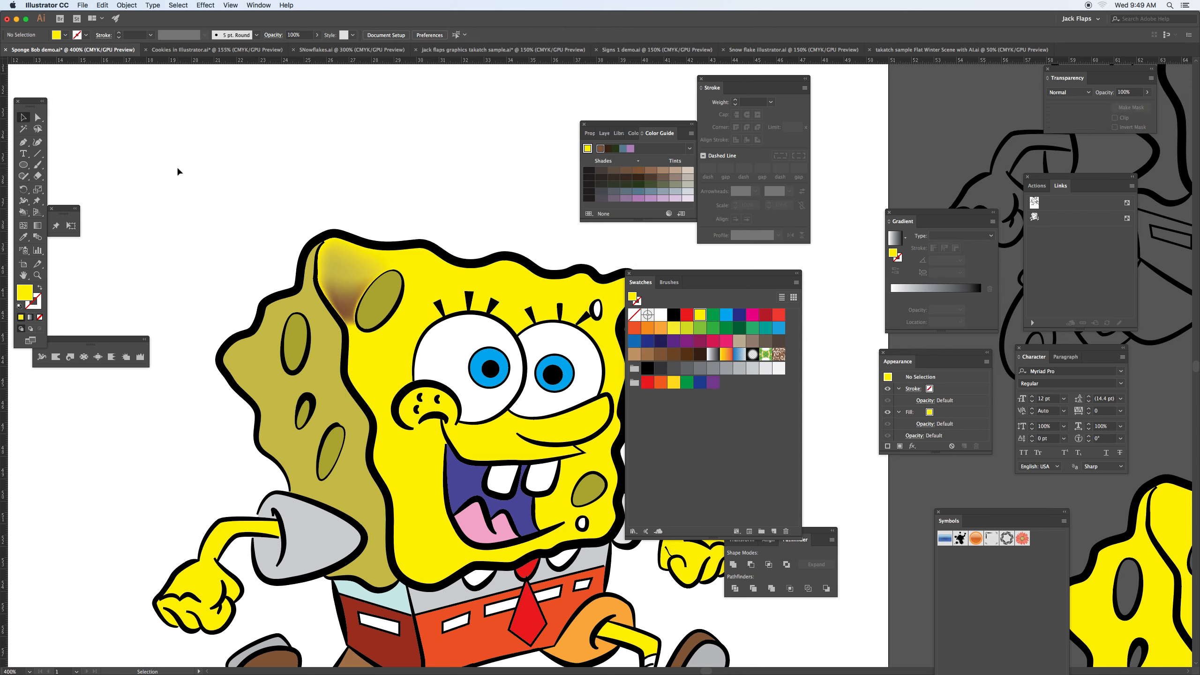
{"action": "key", "text": "super+z"}
{"action": "key", "text": "super+z"}
{"action": "key", "text": "super+z"}
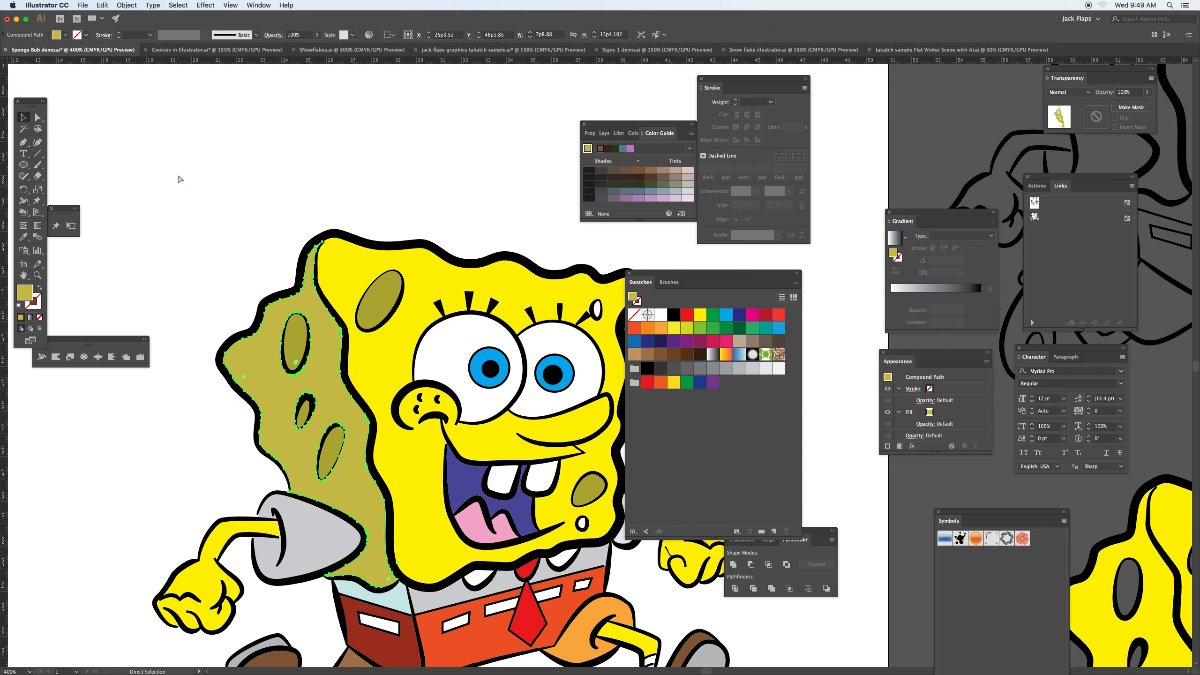
Step: Select the whole expanded character, ungroup it, and reselect it
{"action": "key", "text": "super+minus"}
{"action": "key", "text": "super+minus"}
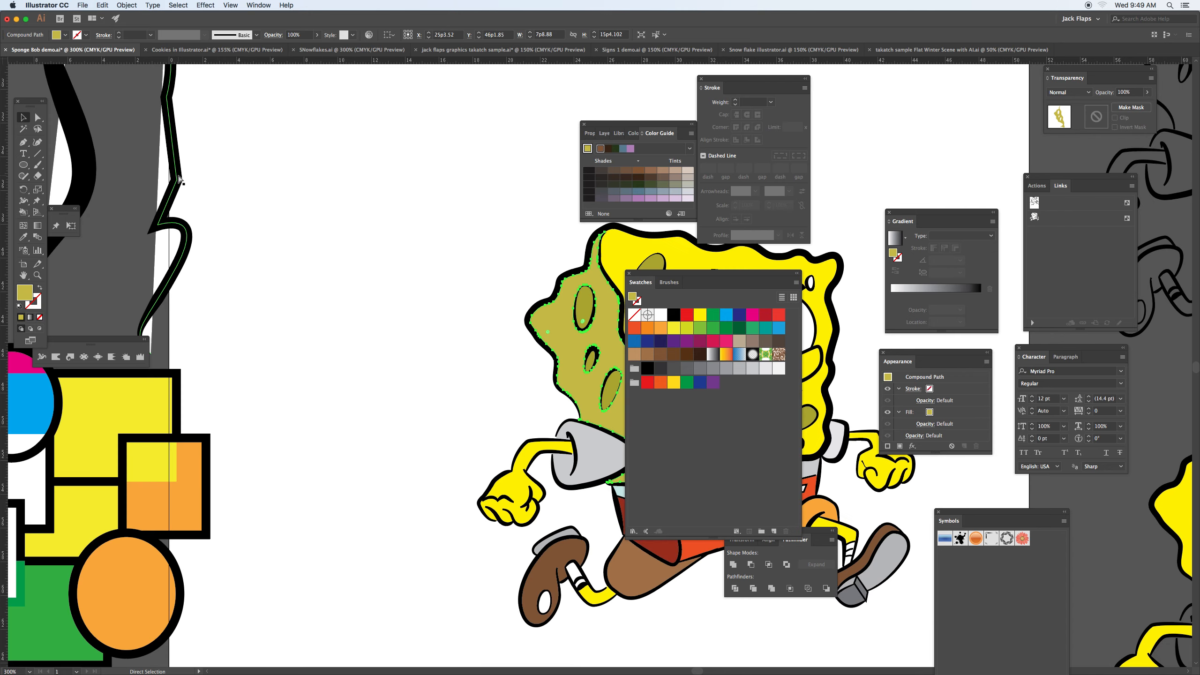
{"action": "left_click_drag", "start_coordinate": [531, 321], "coordinate": [222, 292]}
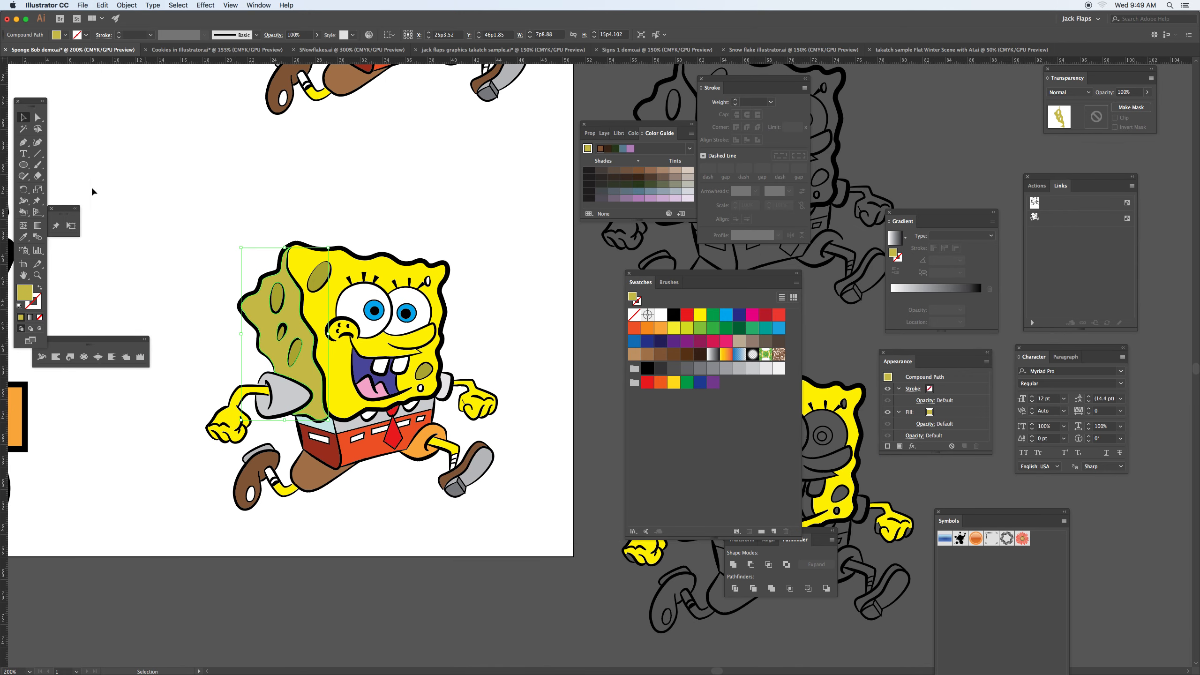
{"action": "left_click", "coordinate": [279, 285]}
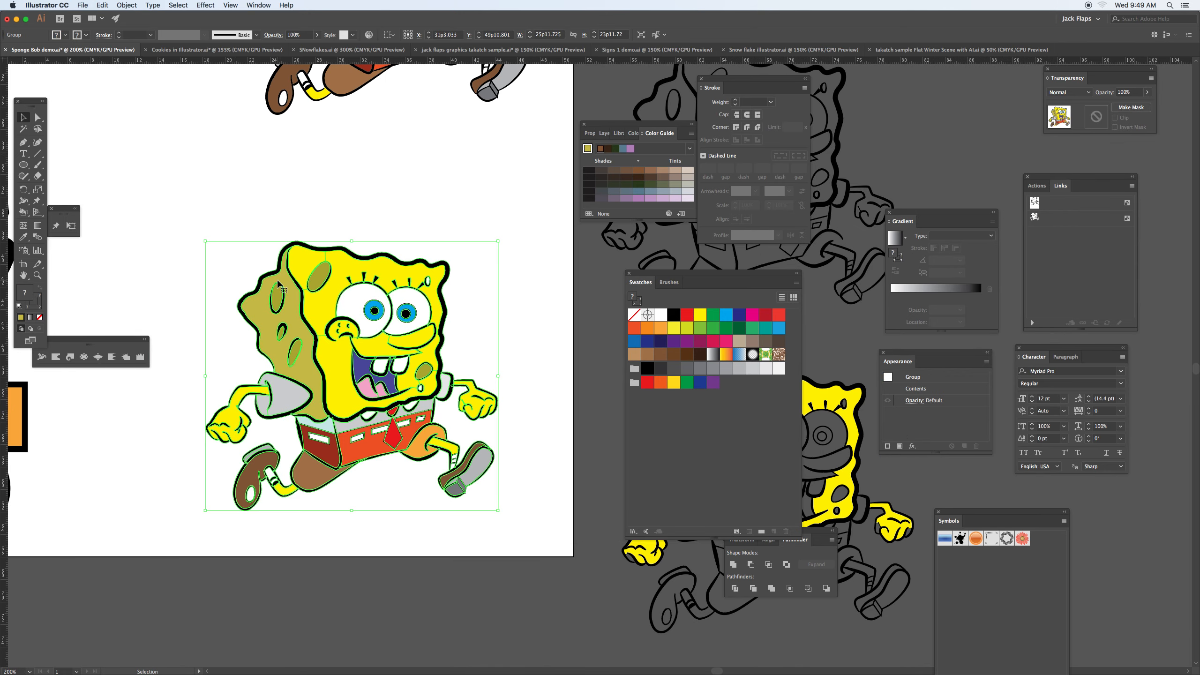
{"action": "left_click", "coordinate": [128, 6]}
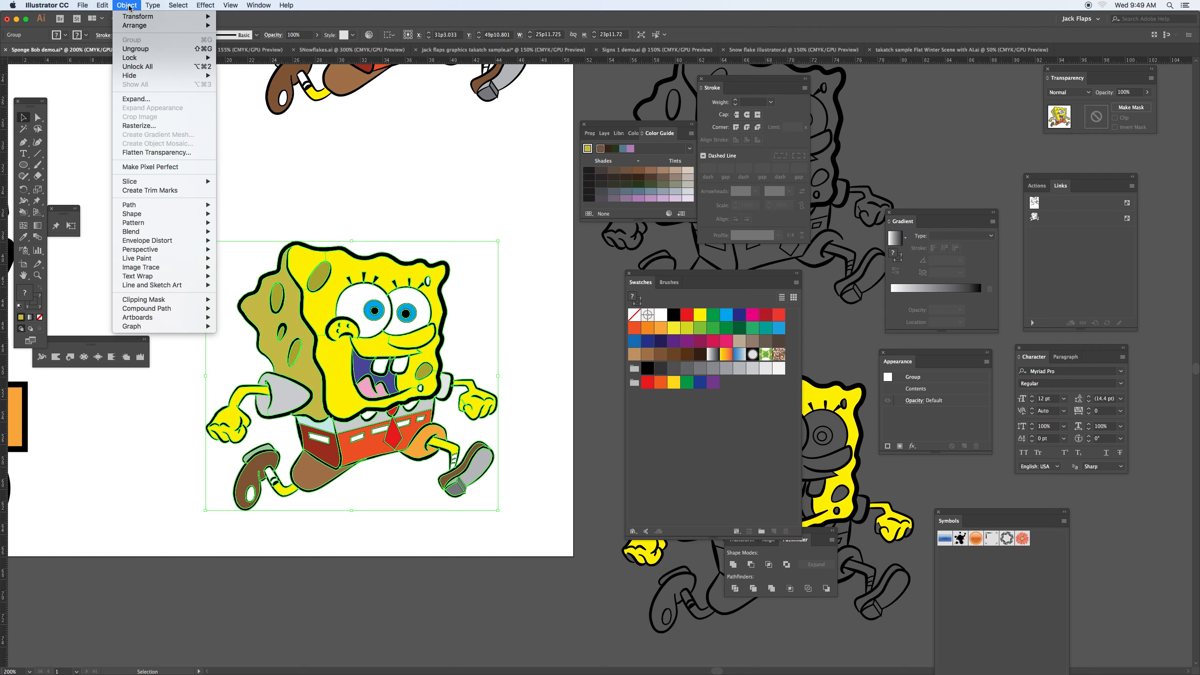
{"action": "left_click", "coordinate": [136, 49]}
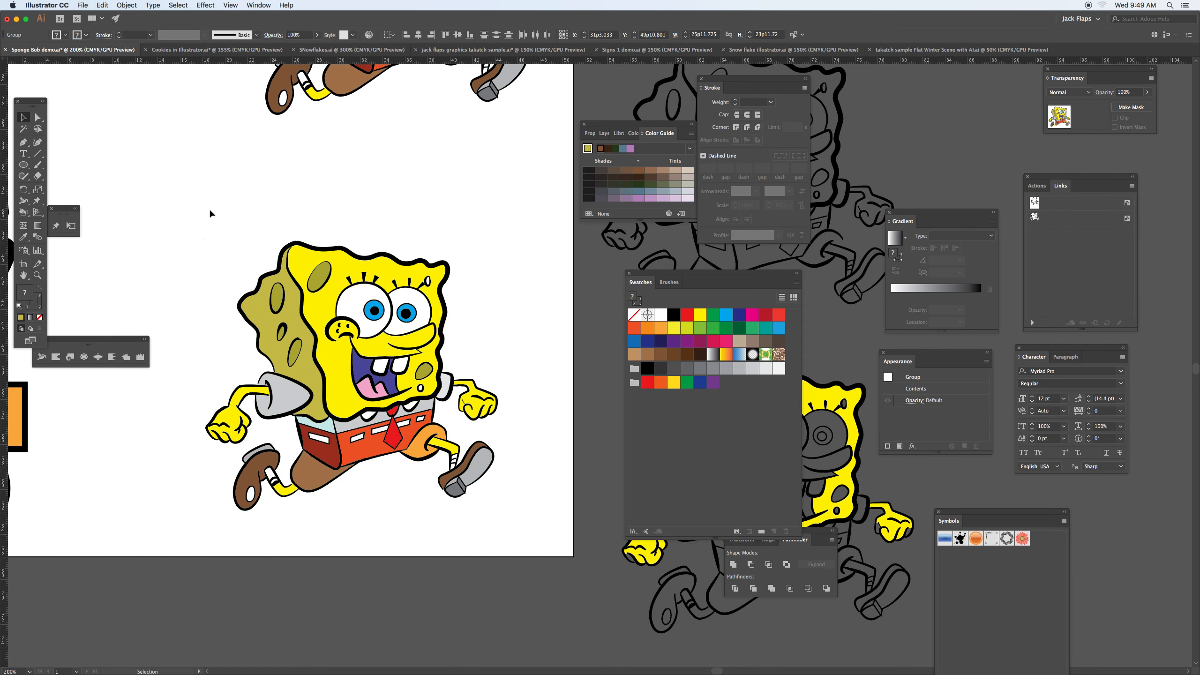
{"action": "left_click", "coordinate": [265, 301]}
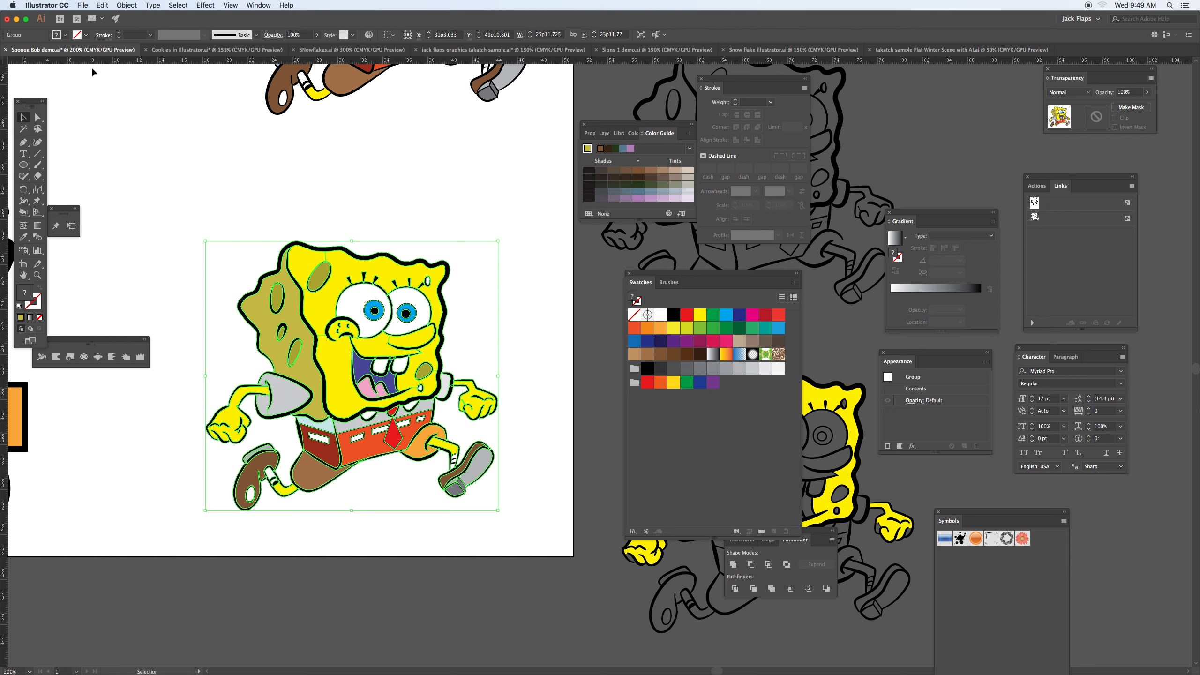
Step: Select only the yellow face region around the eyes with the Direct Selection tool and activate the Mesh tool
{"action": "left_click", "coordinate": [37, 119]}
{"action": "left_click", "coordinate": [264, 215]}
{"action": "left_click", "coordinate": [331, 309]}
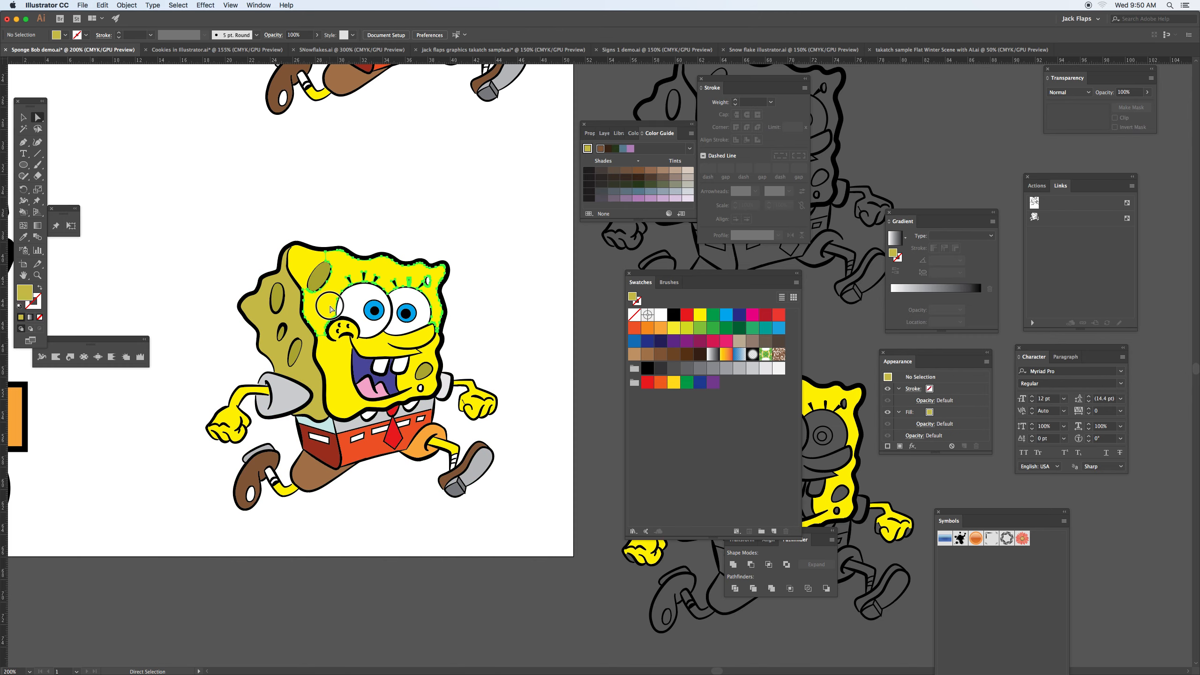
{"action": "key", "text": "super+equal"}
{"action": "key", "text": "super+equal"}
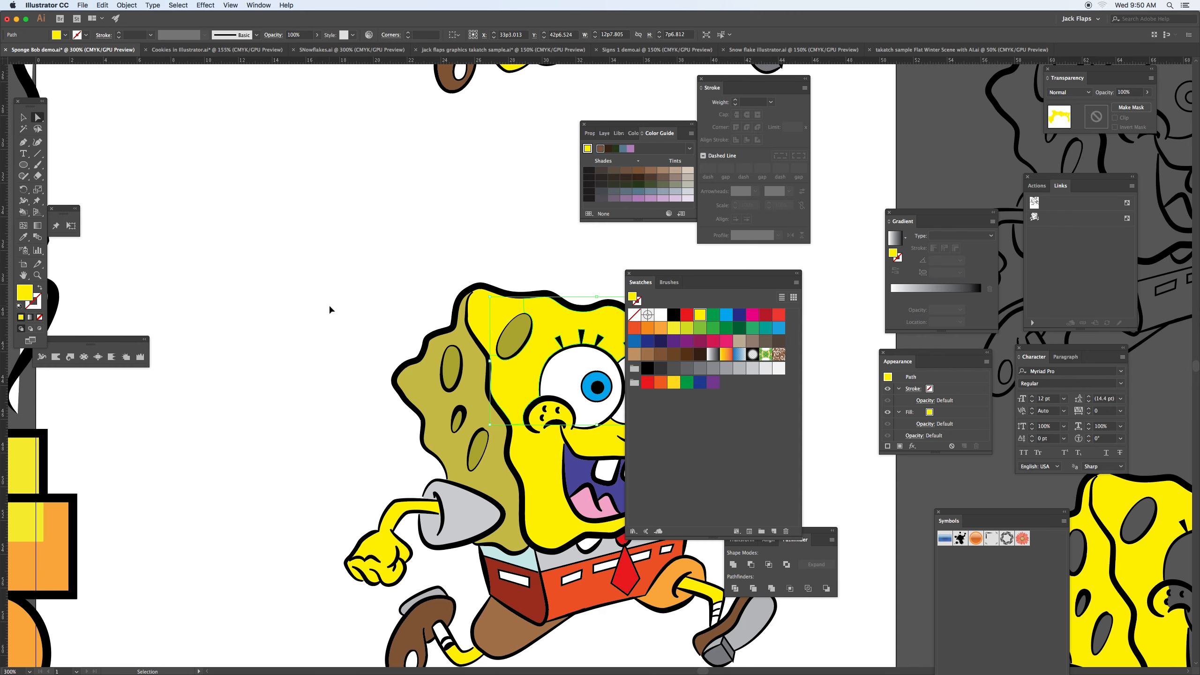
{"action": "left_click_drag", "start_coordinate": [484, 368], "coordinate": [288, 298]}
{"action": "key", "text": "u"}
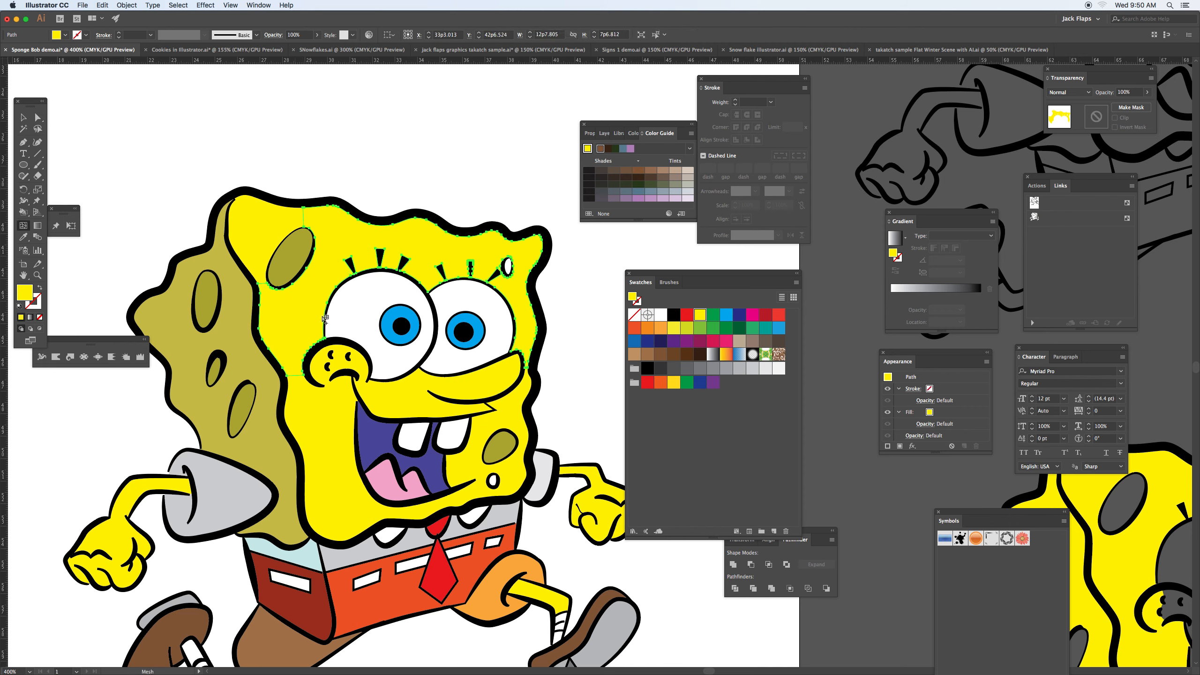
Step: Fill the selected face region with orange and undo the fill
{"action": "left_click", "coordinate": [649, 328]}
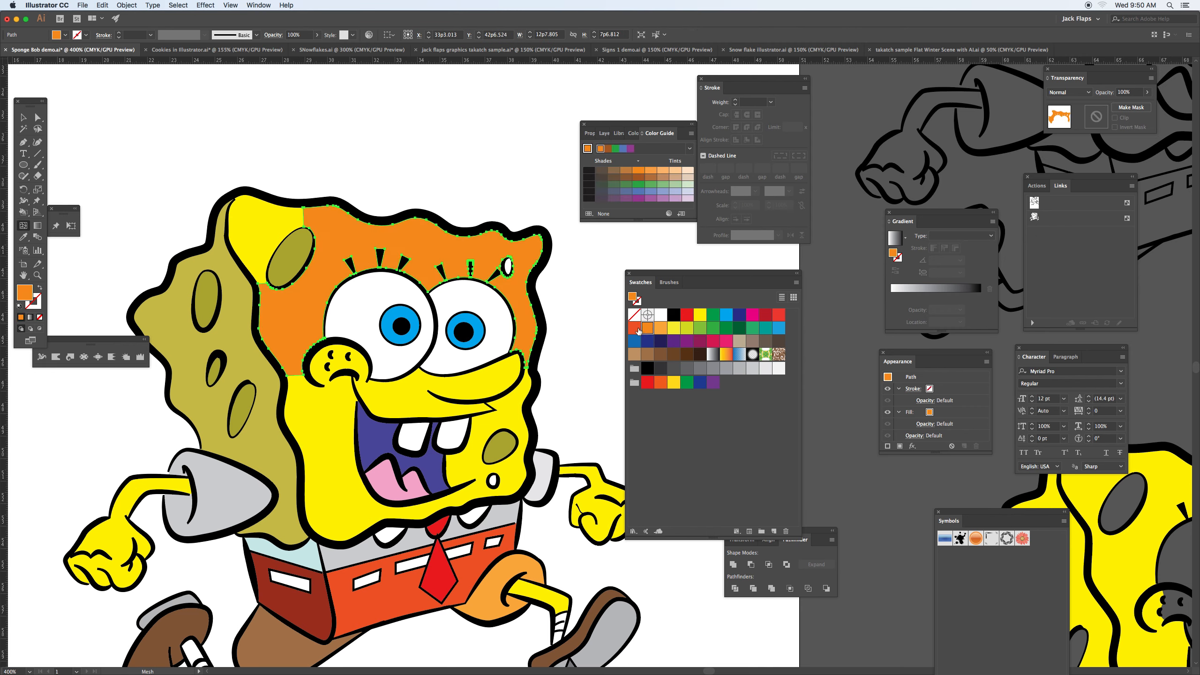
{"action": "key", "text": "super+z"}
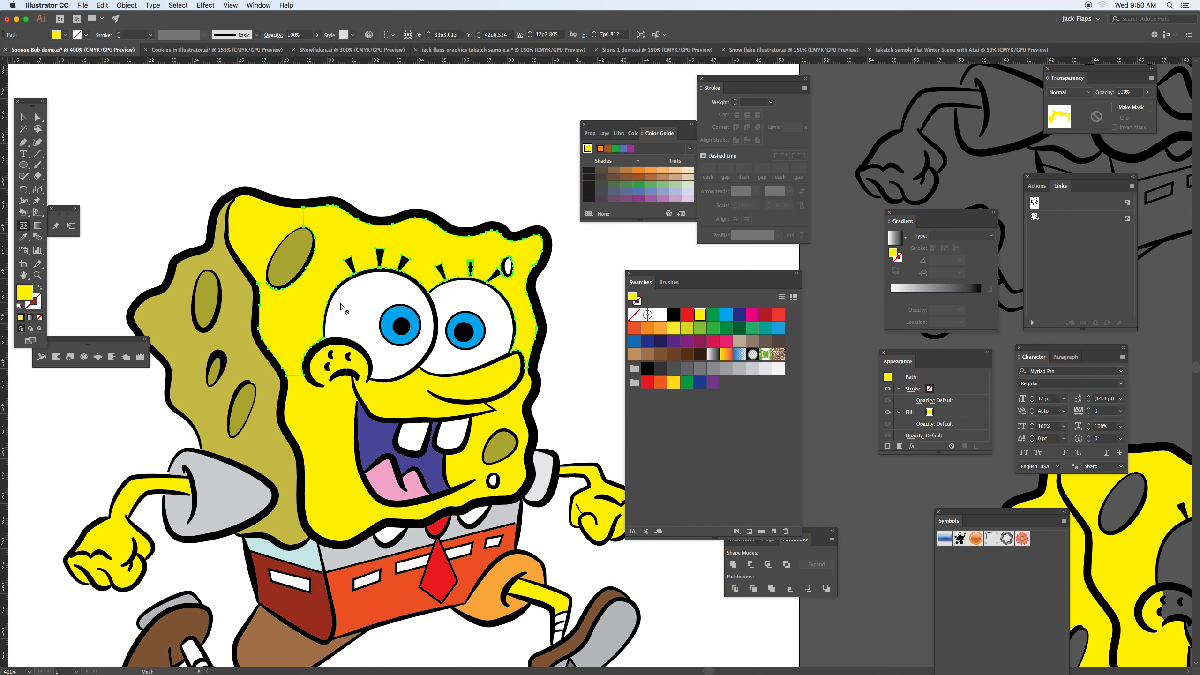
Step: Deselect the face region, try to add a gradient mesh point on the yellow face beside the nose, and dismiss the alert
{"action": "left_click", "coordinate": [348, 182]}
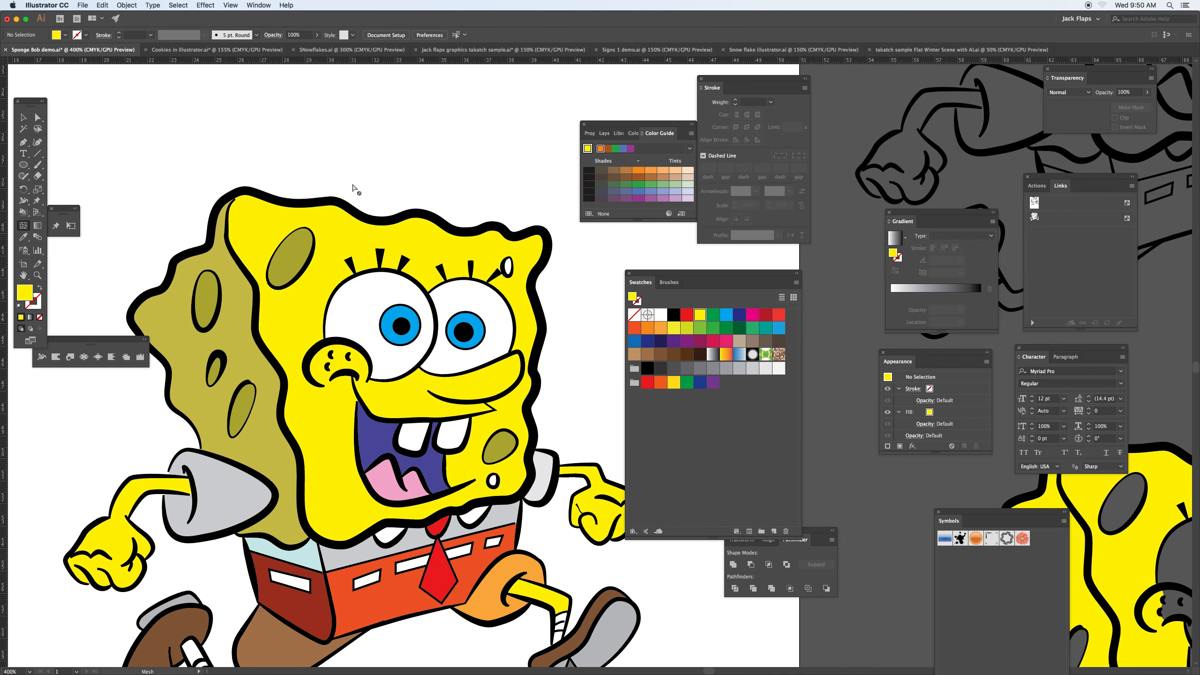
{"action": "left_click", "coordinate": [277, 327]}
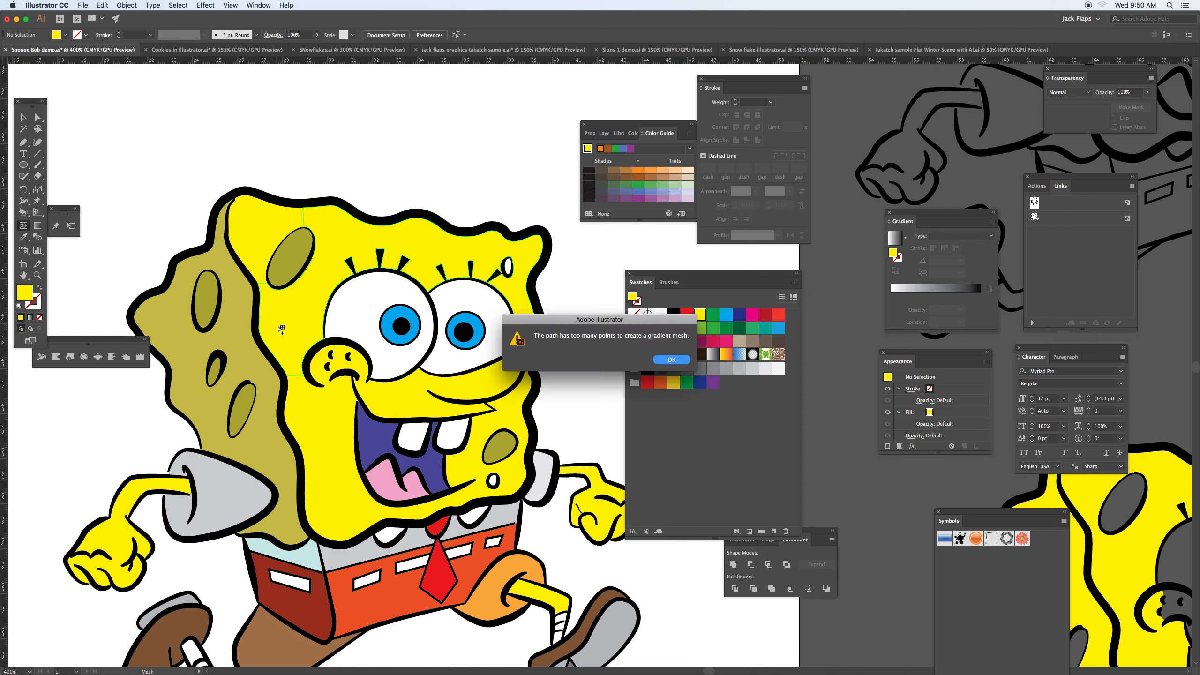
{"action": "left_click", "coordinate": [670, 359]}
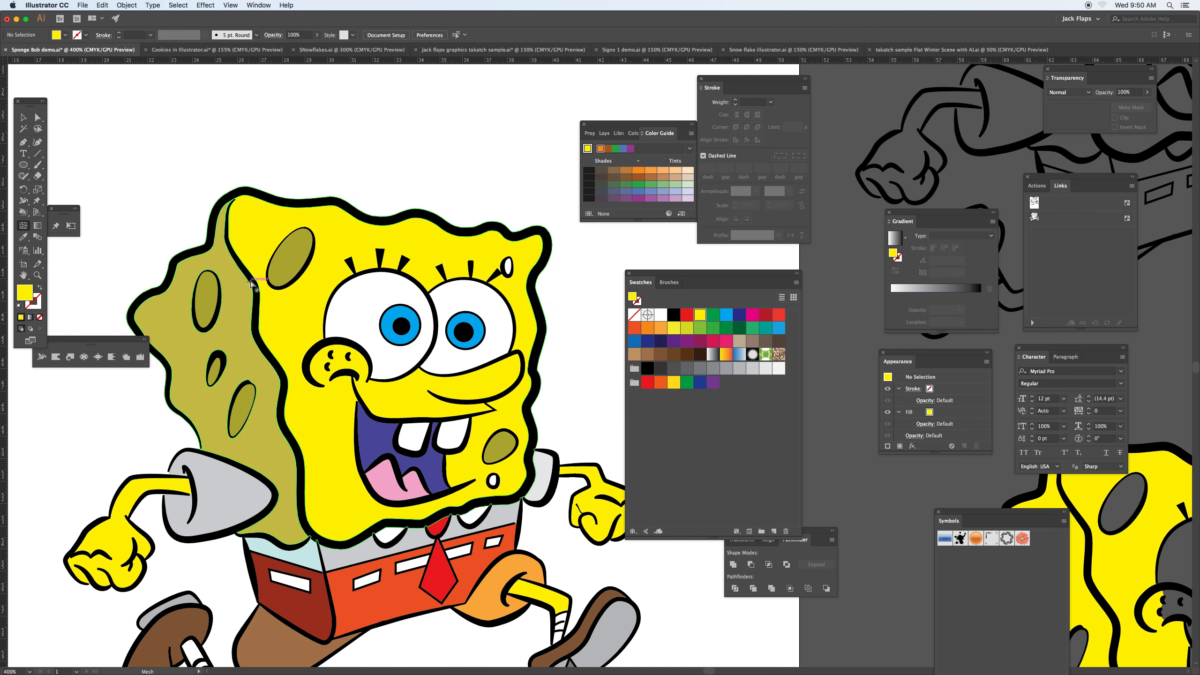
Step: Select the whole expanded character with the Selection tool, ungroup it, and deselect everything
{"action": "key", "text": "v"}
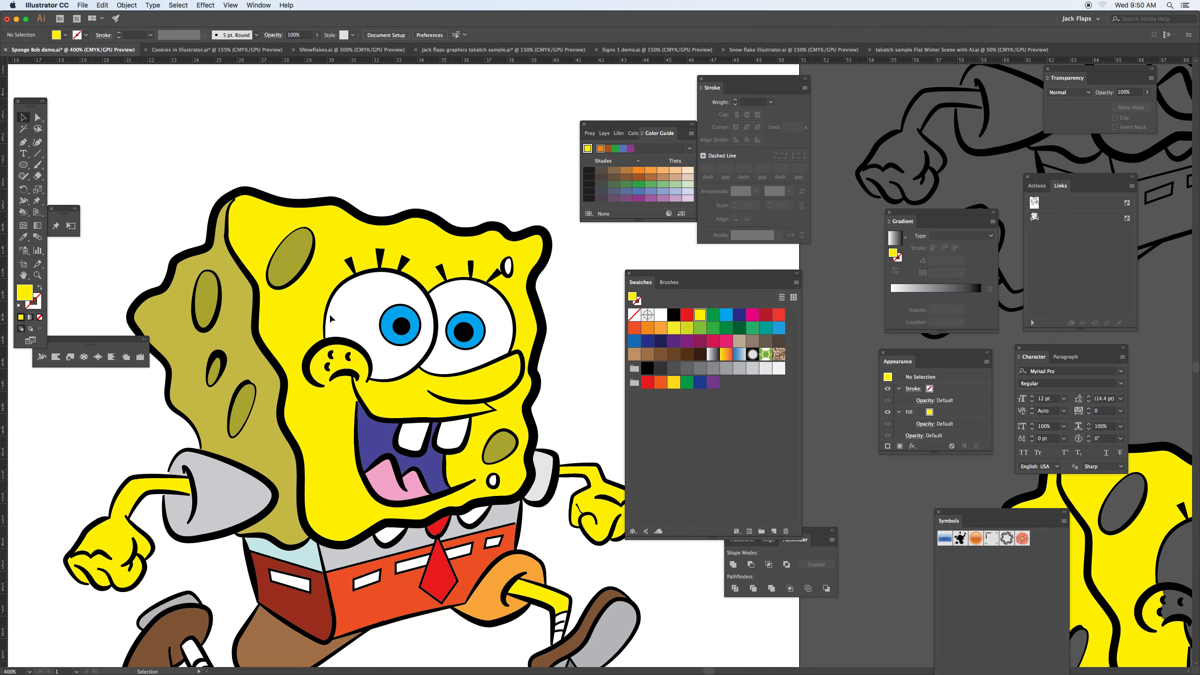
{"action": "left_click", "coordinate": [258, 258]}
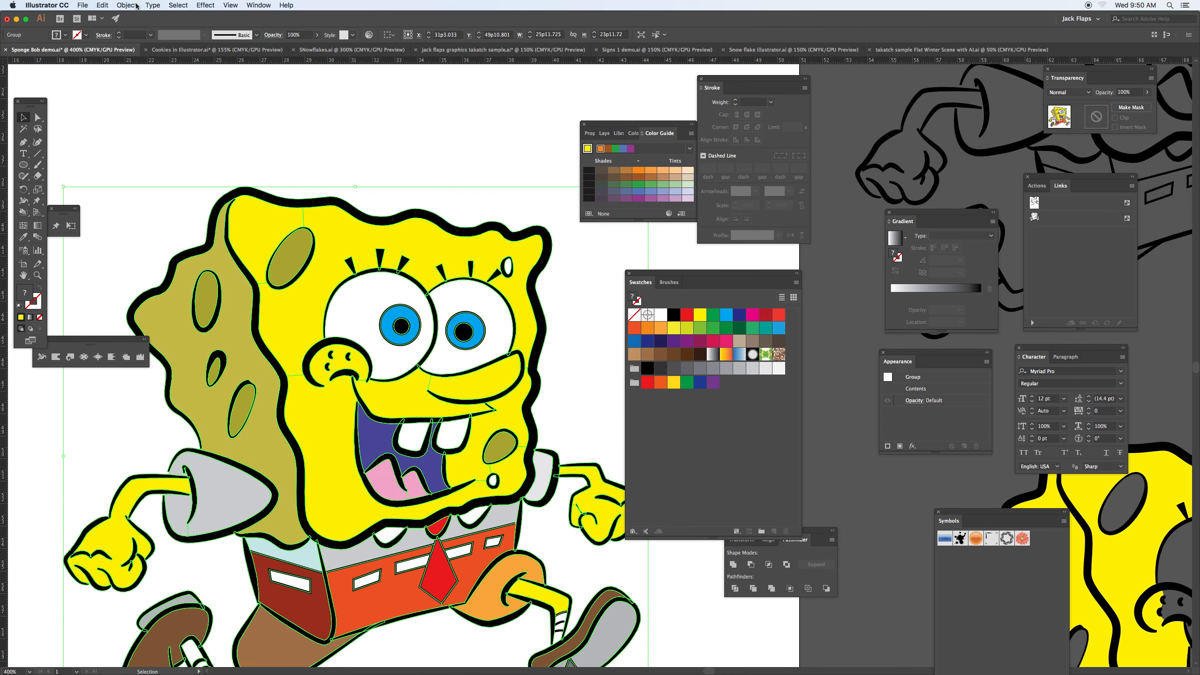
{"action": "left_click", "coordinate": [127, 5]}
{"action": "left_click", "coordinate": [141, 48]}
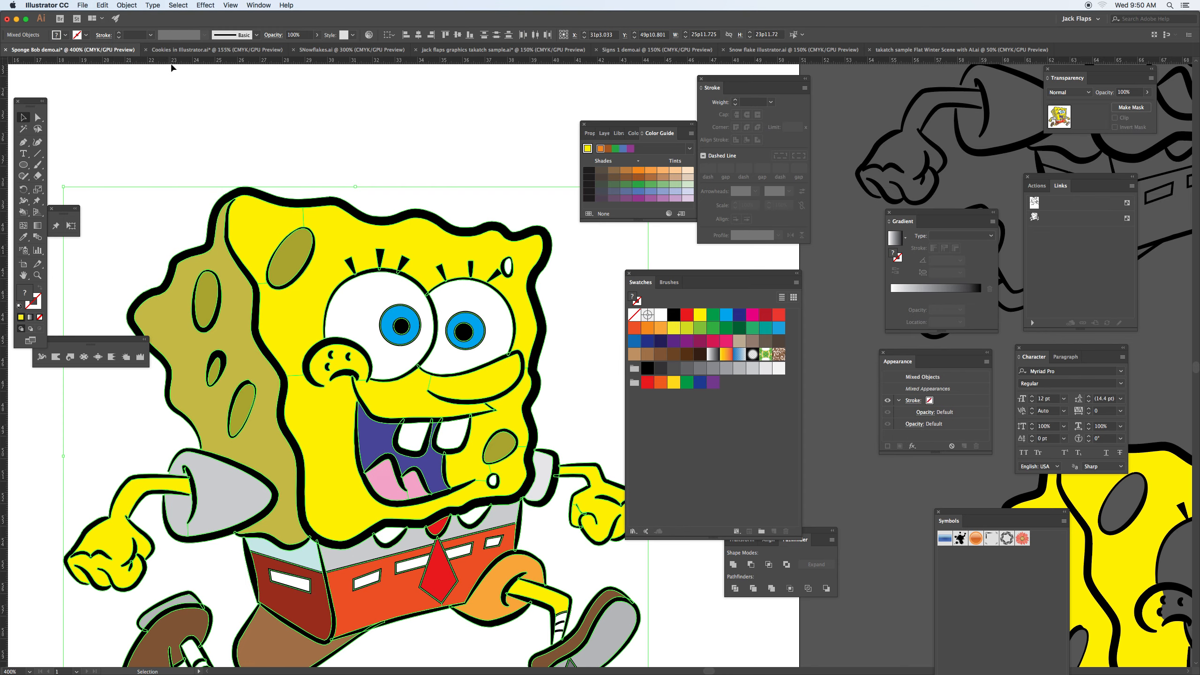
{"action": "left_click", "coordinate": [175, 147]}
Step: Try moving the olive side of the body and the gray sleeve region separately, undoing each move
{"action": "left_click", "coordinate": [238, 321]}
{"action": "left_click_drag", "start_coordinate": [239, 322], "coordinate": [262, 246]}
{"action": "key", "text": "cmd+z"}
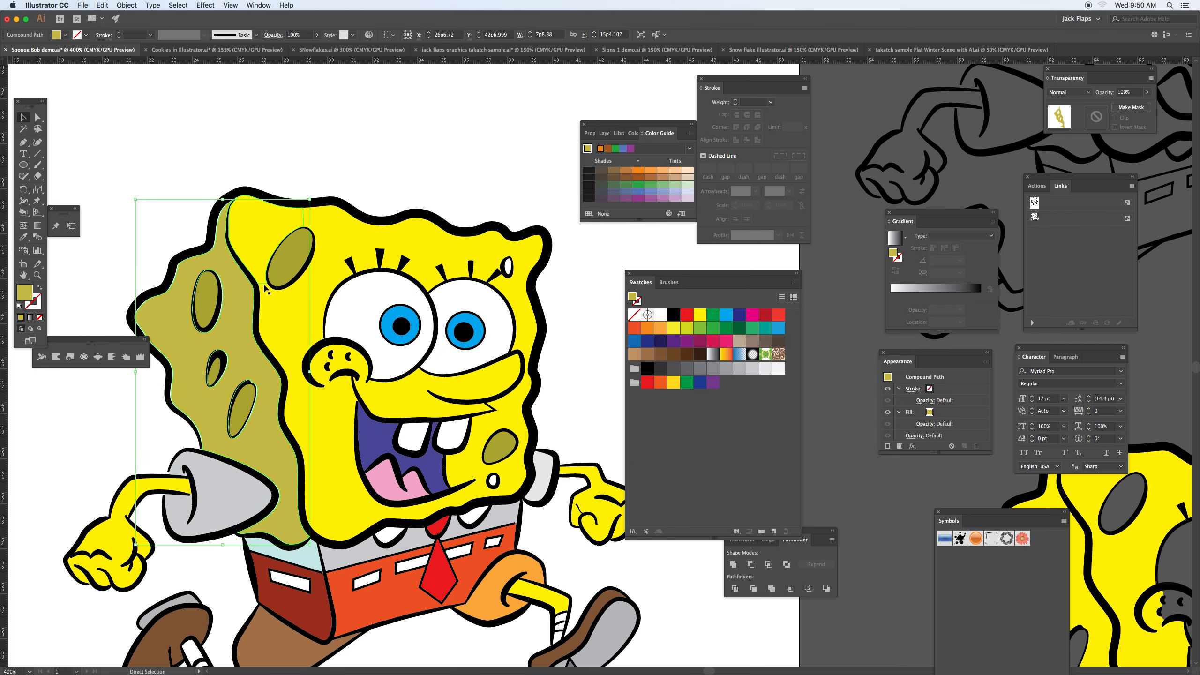
{"action": "left_click_drag", "start_coordinate": [236, 473], "coordinate": [275, 425]}
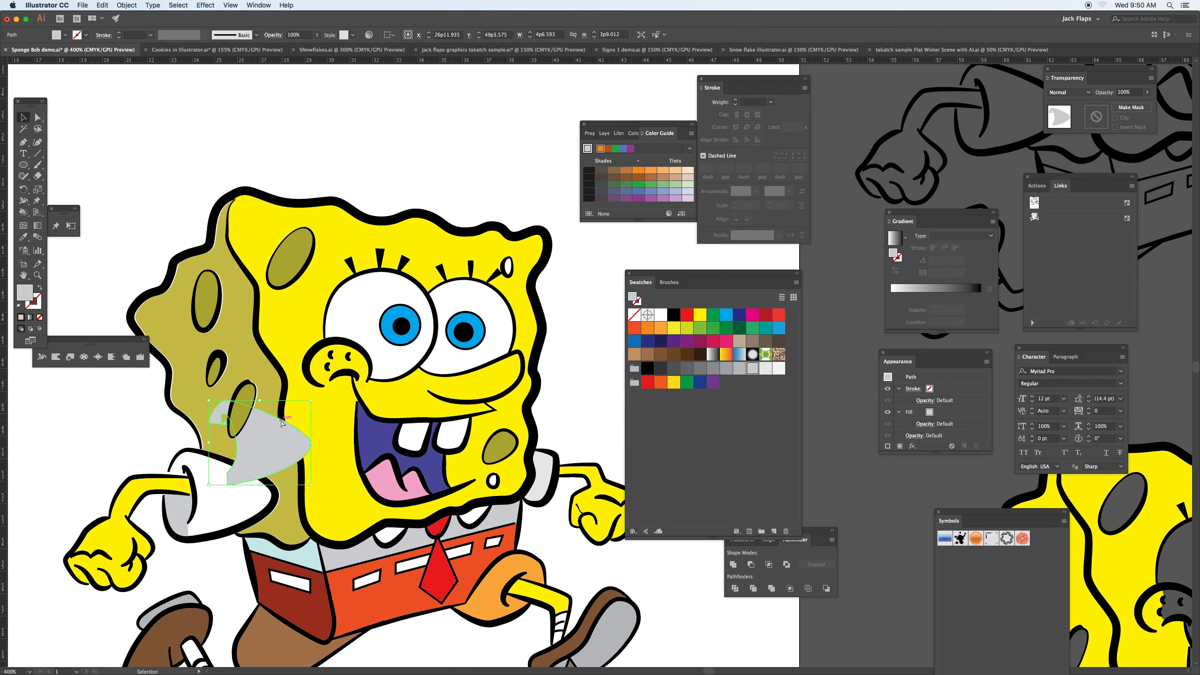
{"action": "key", "text": "super+z"}
Step: Open the Simplify path options for the gray sleeve region with its path directly selected, and turn on Preview
{"action": "key", "text": "space"}
{"action": "left_click_drag", "start_coordinate": [197, 508], "coordinate": [311, 384]}
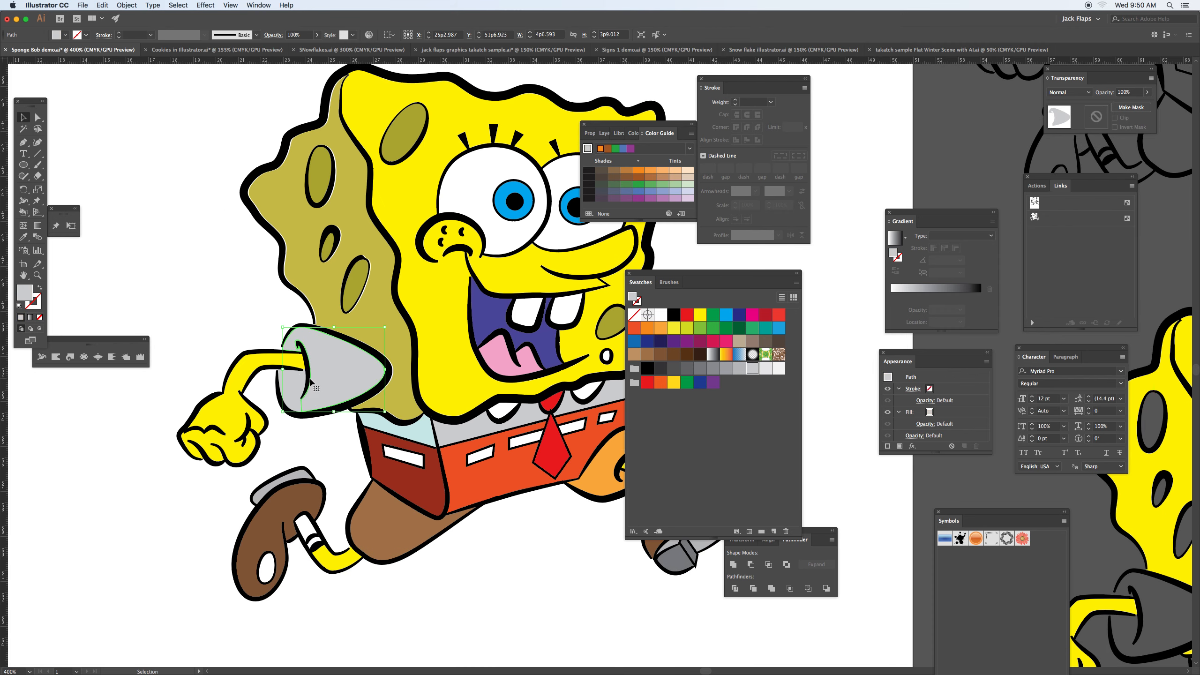
{"action": "key", "text": "super+equal"}
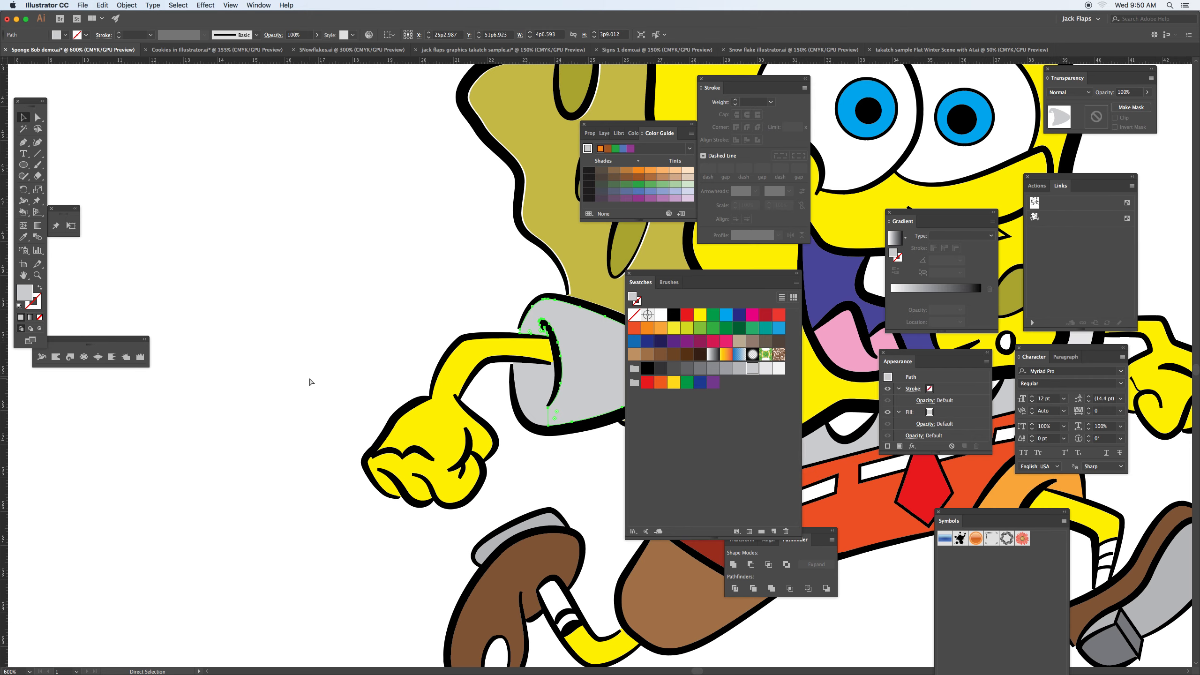
{"action": "key", "text": "super+equal"}
{"action": "key", "text": "space"}
{"action": "left_click_drag", "start_coordinate": [450, 383], "coordinate": [221, 334]}
{"action": "key", "text": "v"}
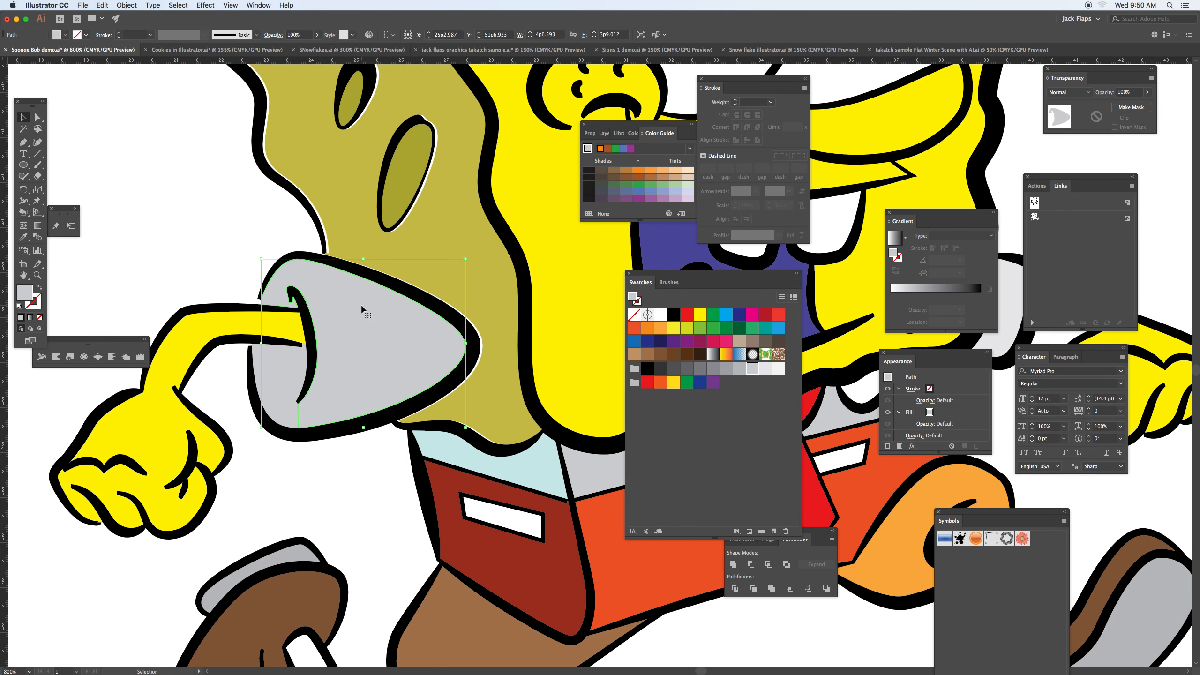
{"action": "key", "text": "a"}
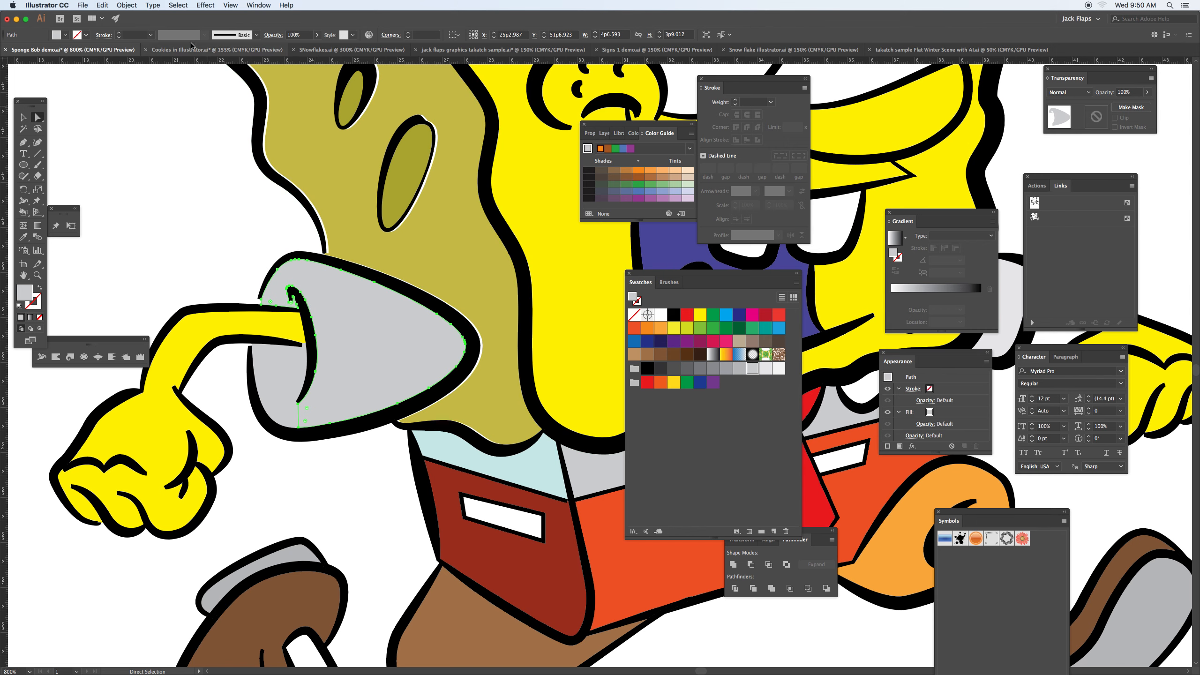
{"action": "left_click", "coordinate": [126, 5]}
{"action": "mouse_move", "coordinate": [157, 207]}
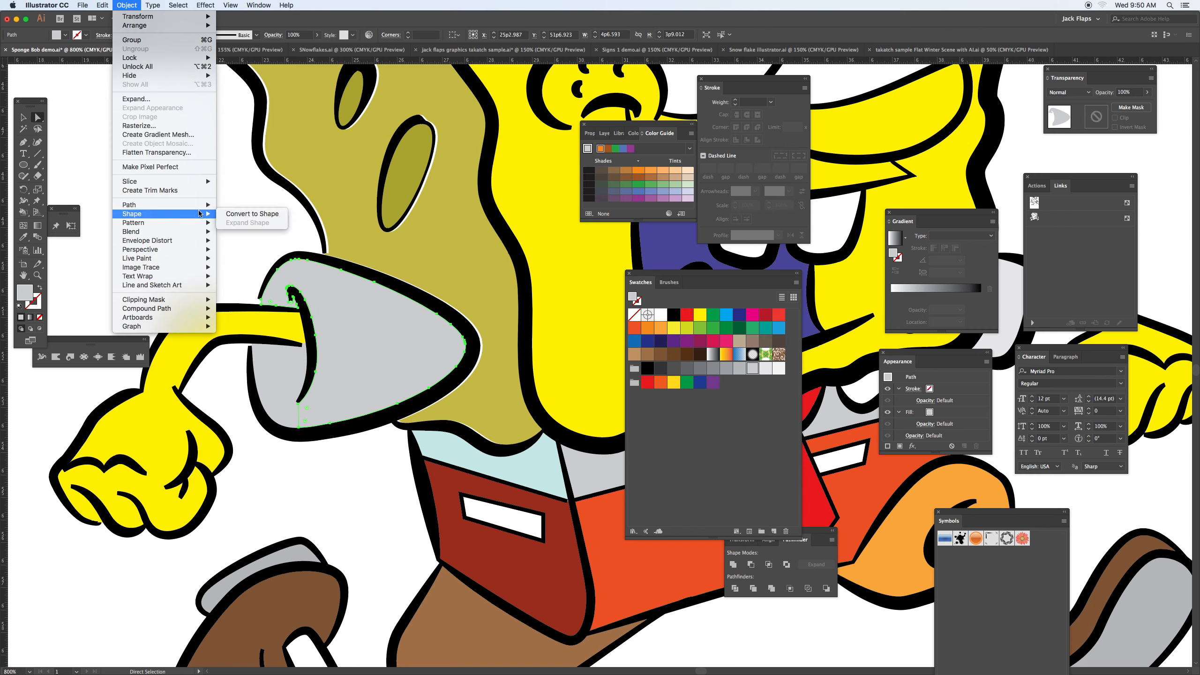
{"action": "left_click", "coordinate": [258, 262]}
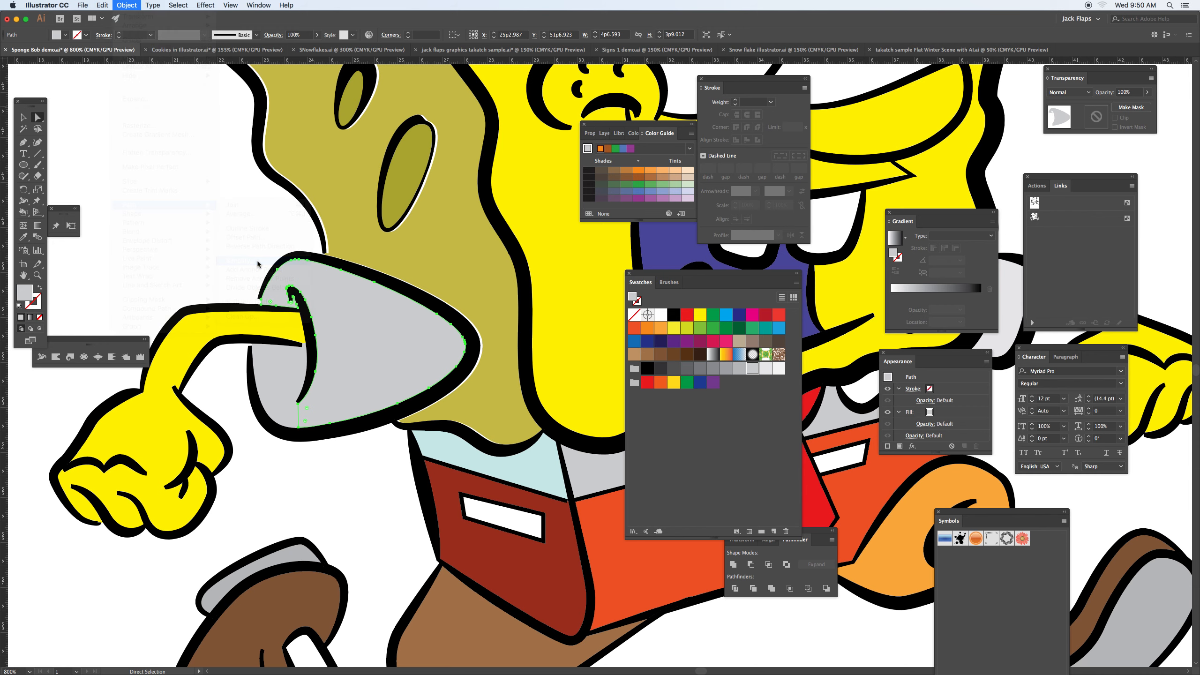
{"action": "left_click", "coordinate": [527, 397]}
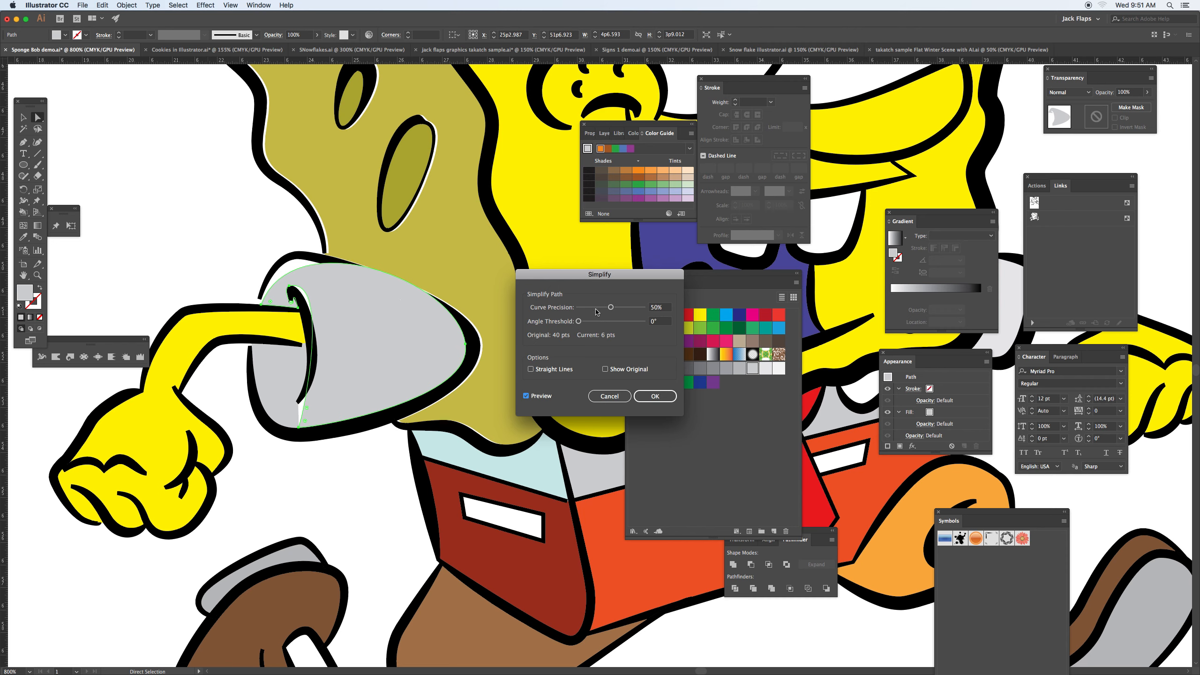
Step: Show the original path for comparison, set the sleeve path's curve precision to 98%, and apply the simplification
{"action": "left_click", "coordinate": [606, 370]}
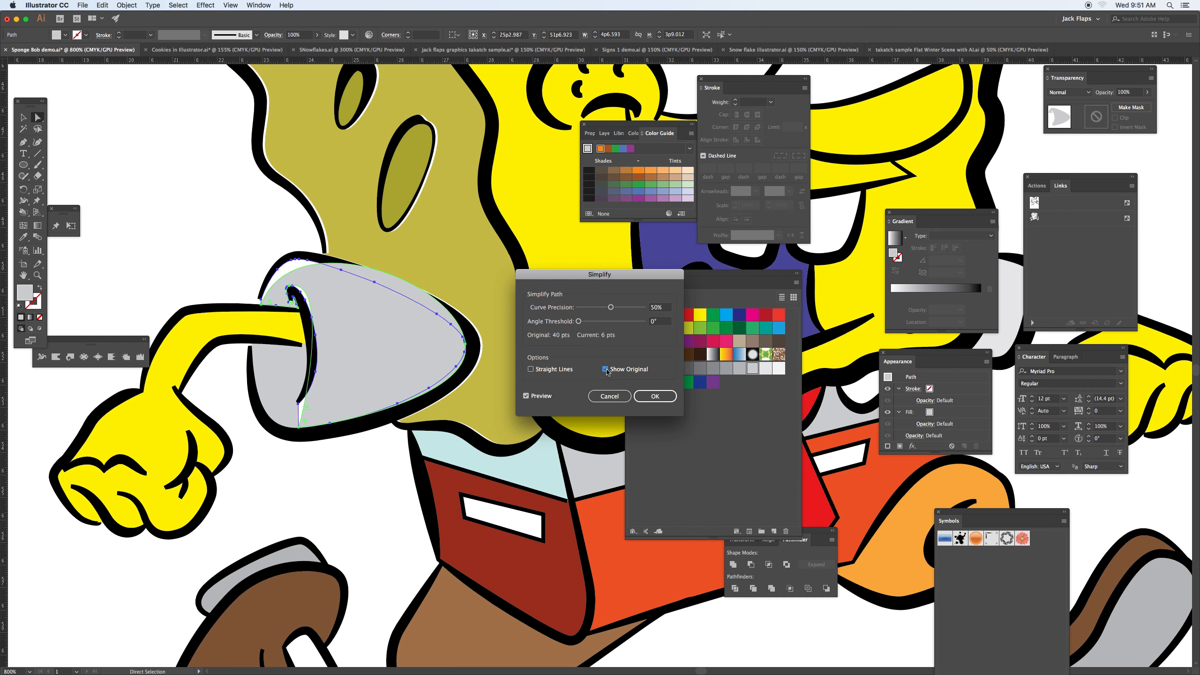
{"action": "left_click", "coordinate": [601, 307]}
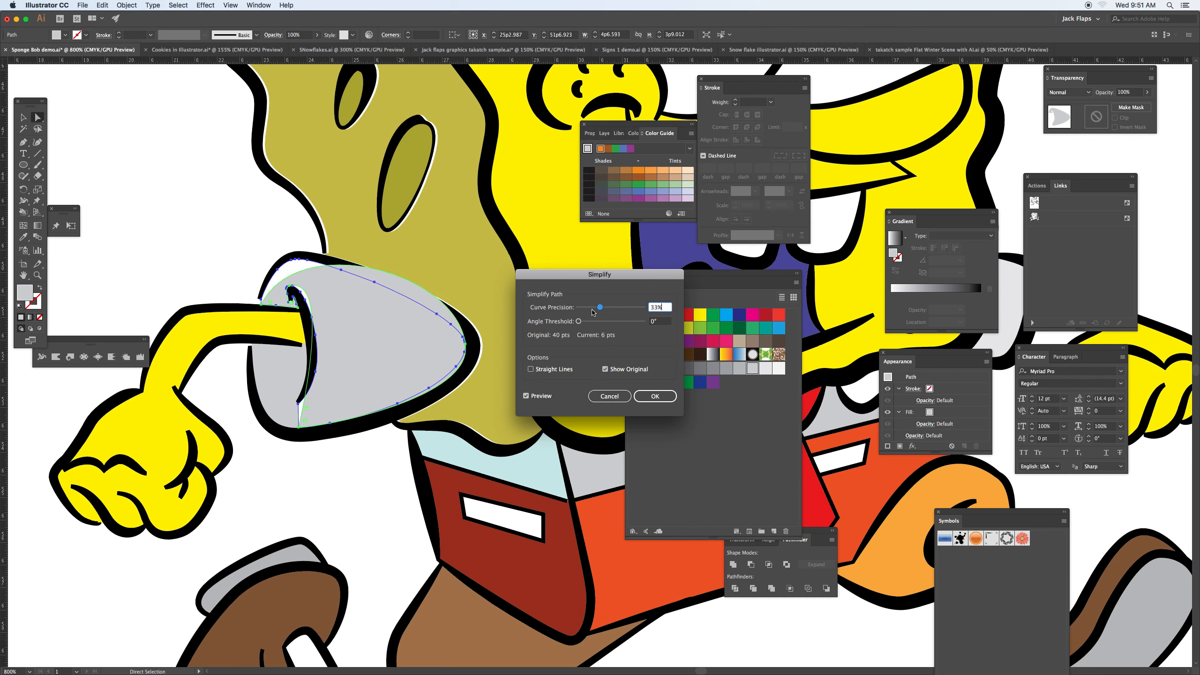
{"action": "left_click", "coordinate": [611, 308]}
{"action": "left_click", "coordinate": [630, 308]}
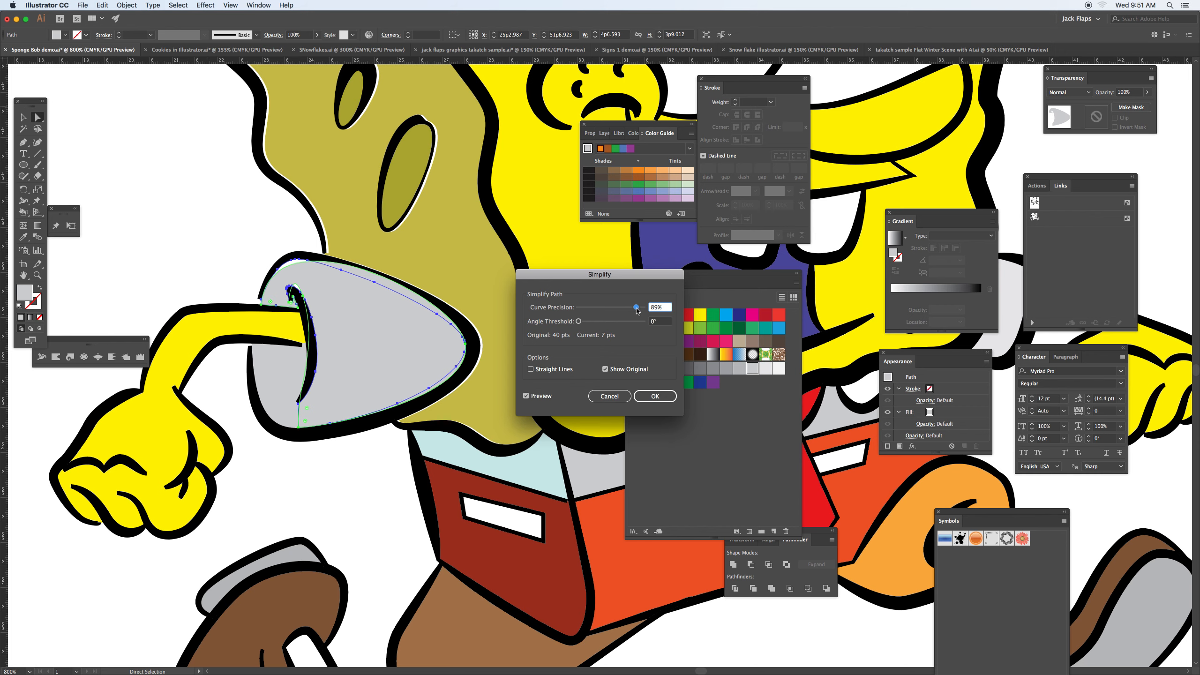
{"action": "left_click", "coordinate": [642, 308]}
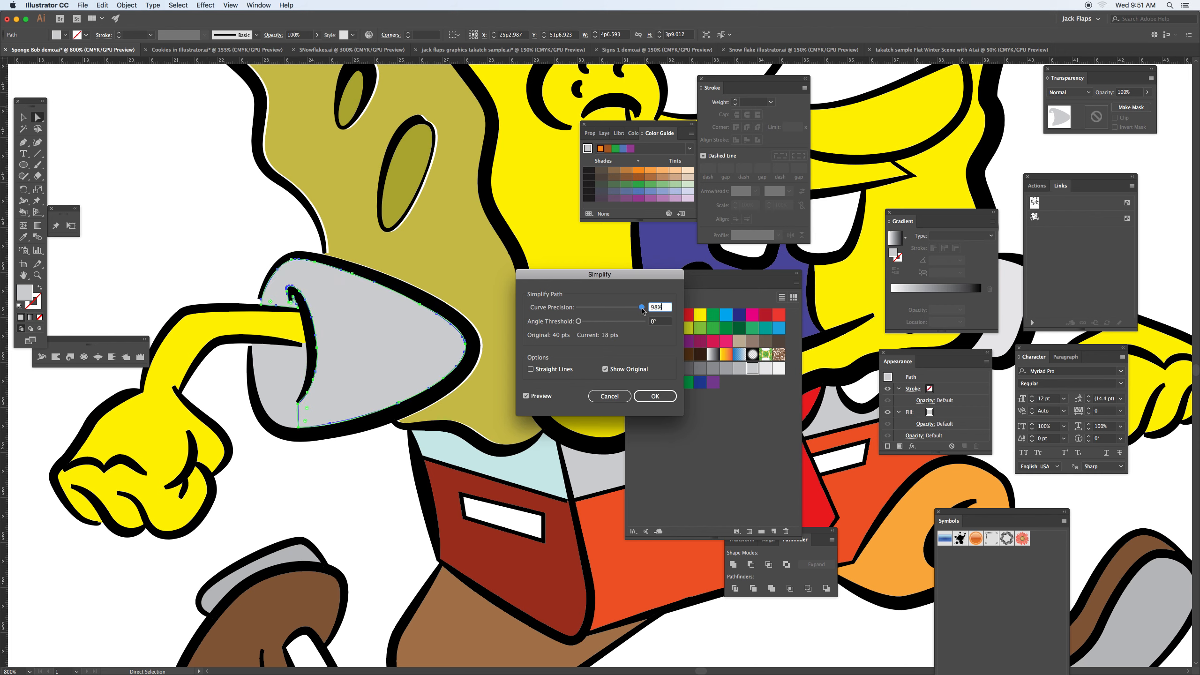
{"action": "left_click", "coordinate": [655, 396]}
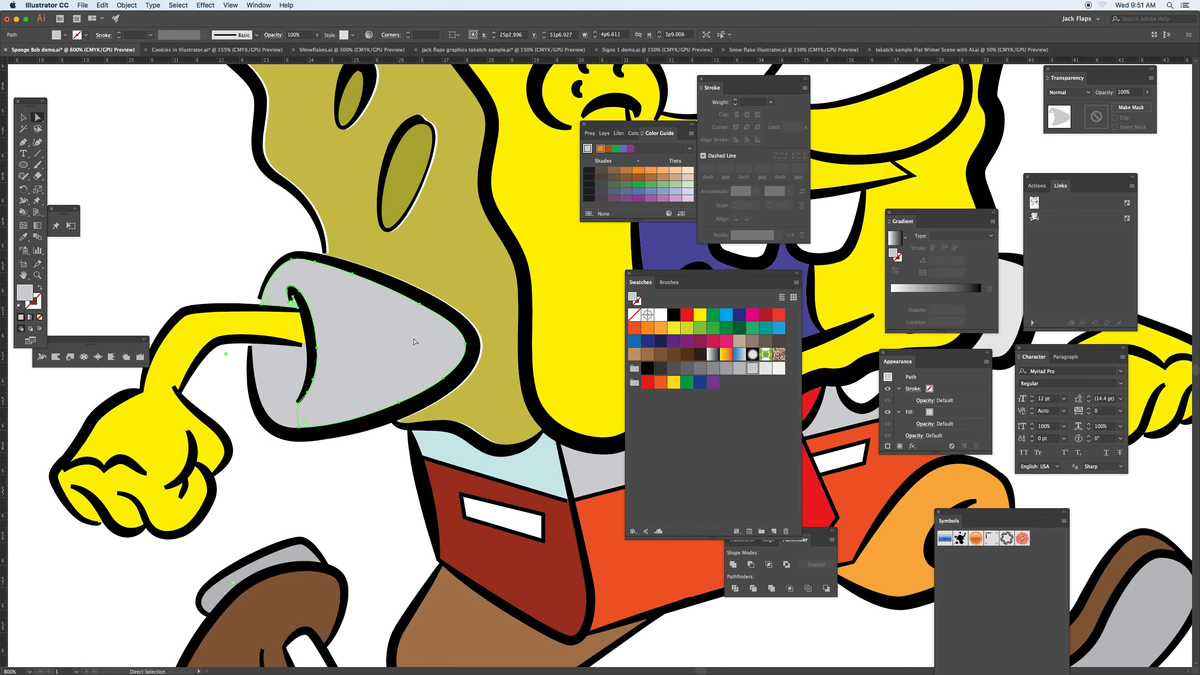
Step: Add a gradient mesh point near the lower edge of the gray sleeve and color it medium gray
{"action": "key", "text": "u"}
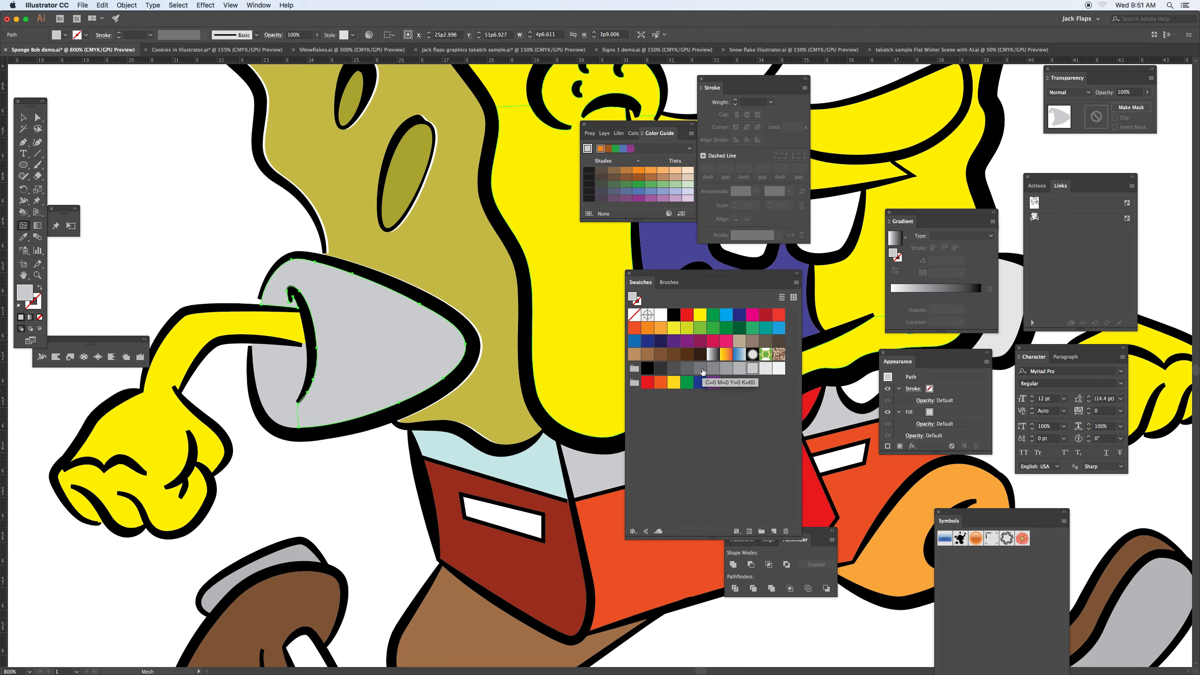
{"action": "left_click_drag", "start_coordinate": [701, 371], "coordinate": [325, 400]}
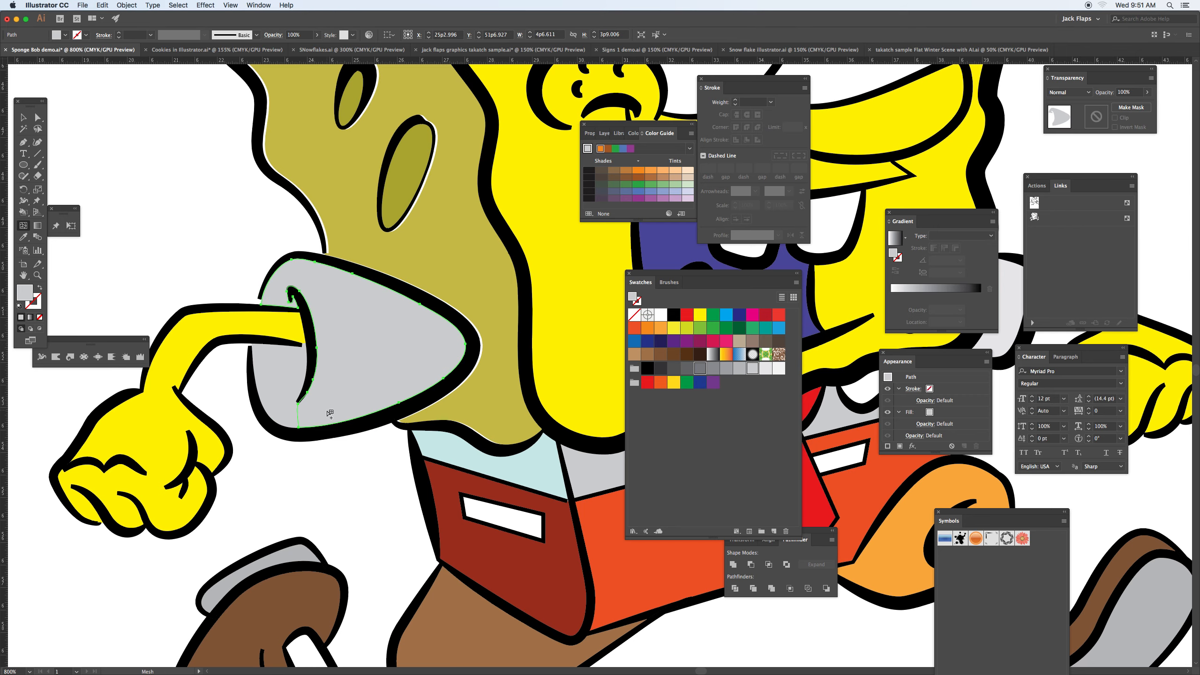
{"action": "left_click", "coordinate": [327, 411]}
{"action": "left_click", "coordinate": [711, 369]}
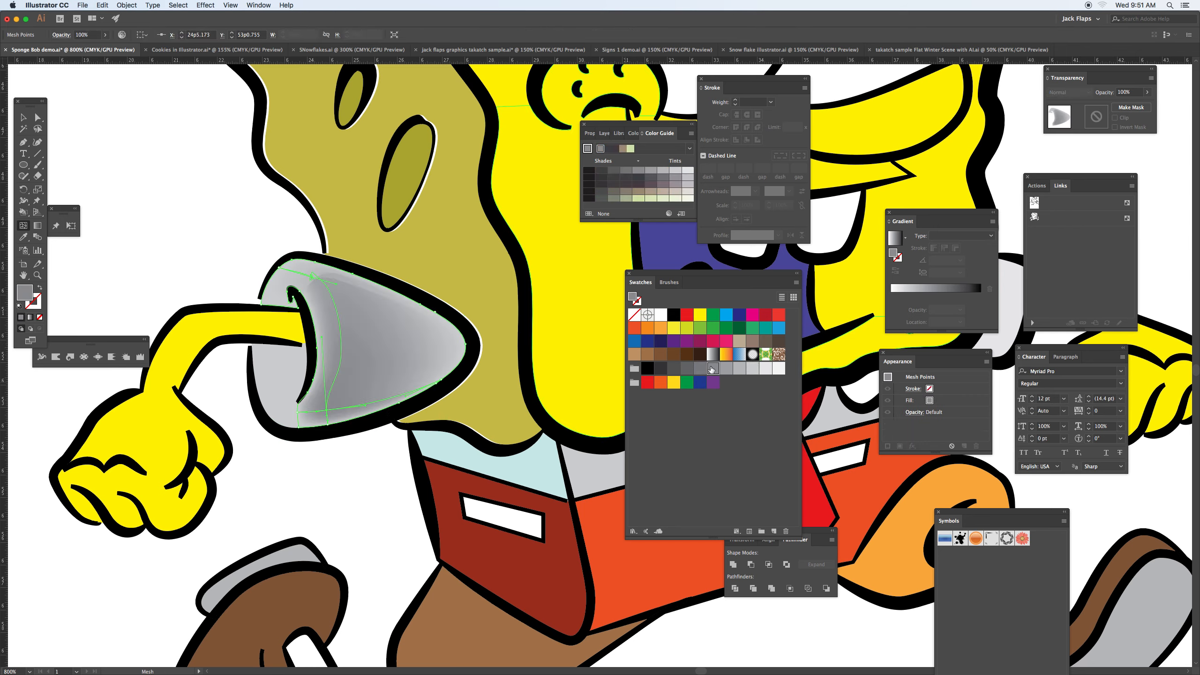
Step: Add more mesh points along the sleeve's lower edge toward its pointed tip and color the last one dark gray
{"action": "left_click", "coordinate": [395, 398]}
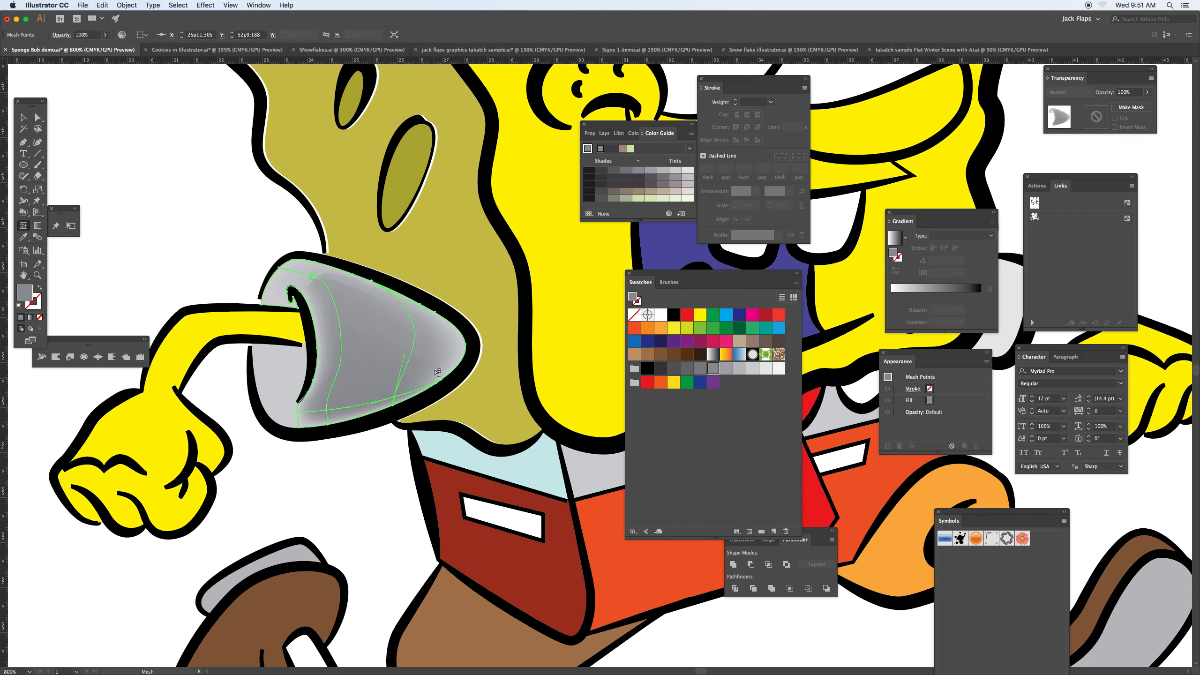
{"action": "left_click", "coordinate": [434, 386]}
{"action": "left_click_drag", "start_coordinate": [433, 386], "coordinate": [468, 375]}
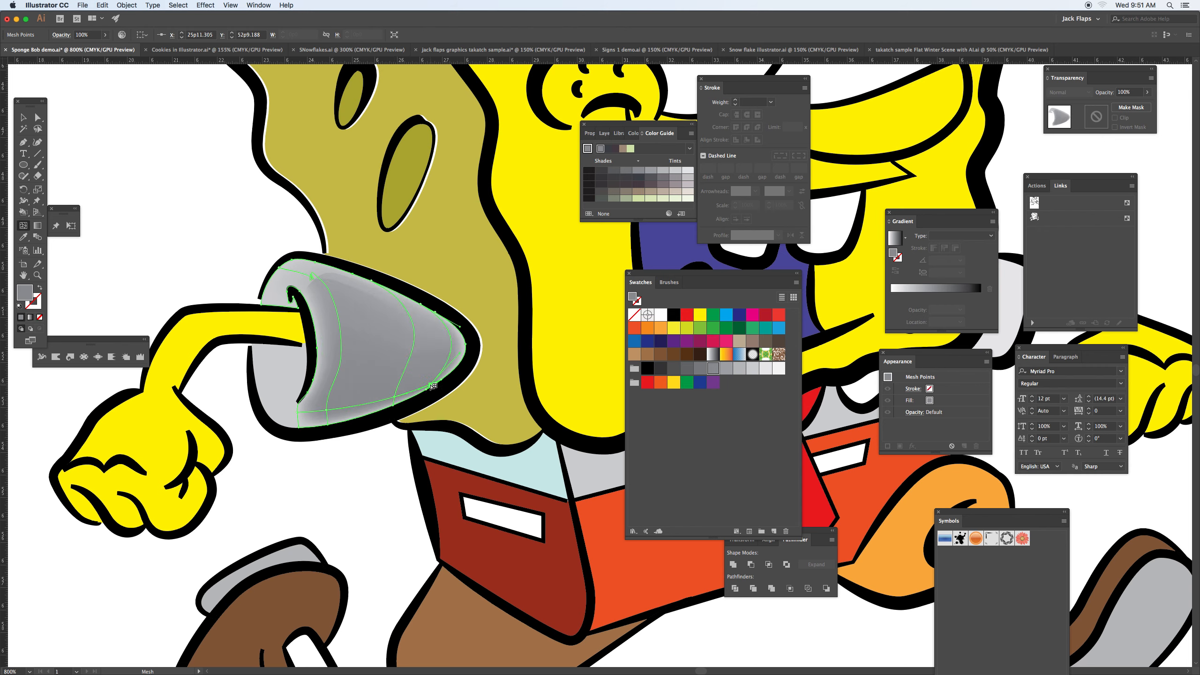
{"action": "left_click", "coordinate": [684, 369]}
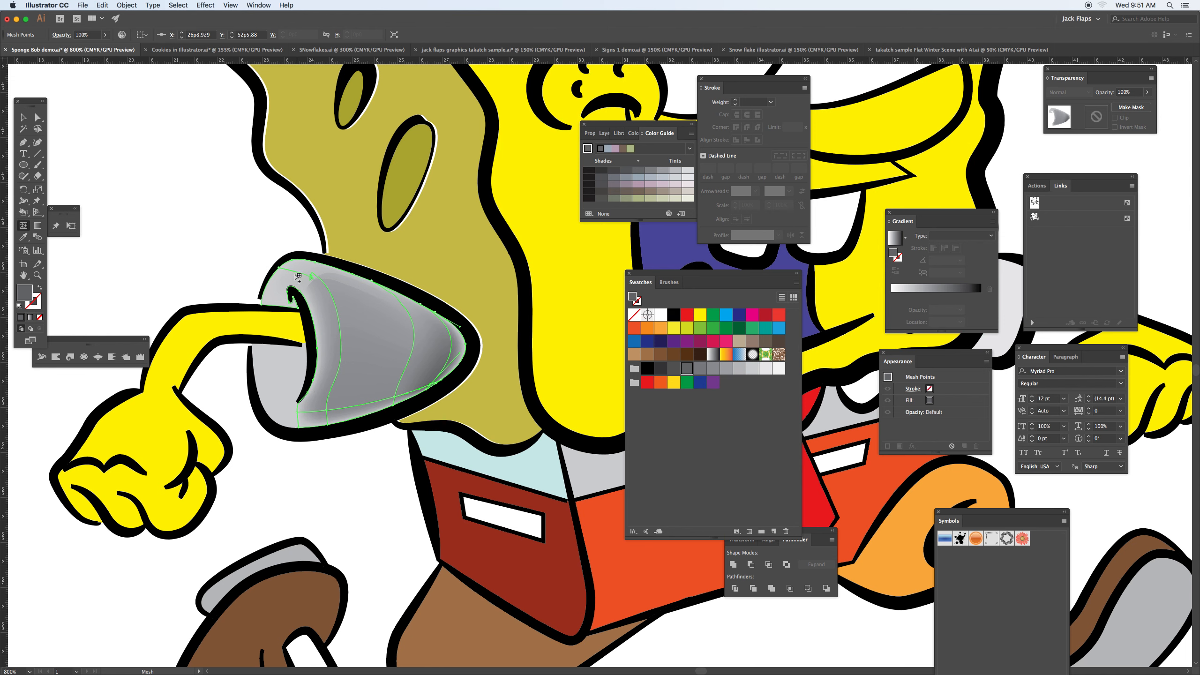
Step: Undo the gradient mesh shading on the gray sleeve
{"action": "left_click", "coordinate": [24, 120]}
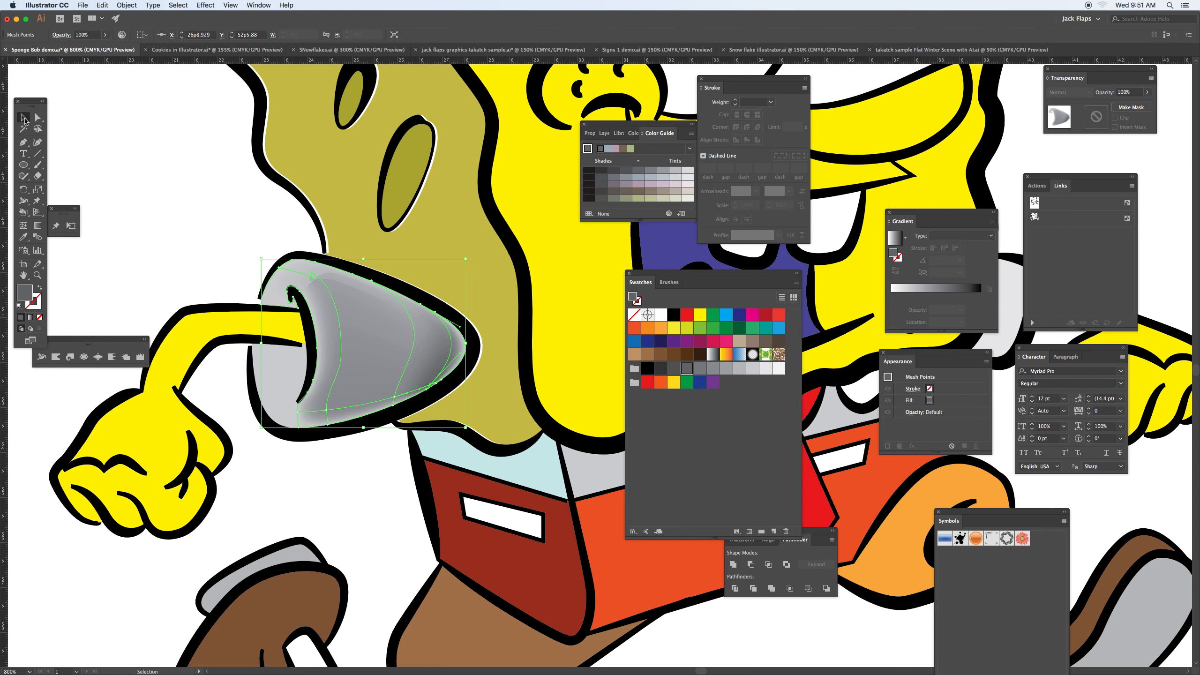
{"action": "key", "text": "super+z"}
{"action": "key", "text": "super+z"}
{"action": "key", "text": "super+z"}
{"action": "key", "text": "super+z"}
{"action": "key", "text": "super+z"}
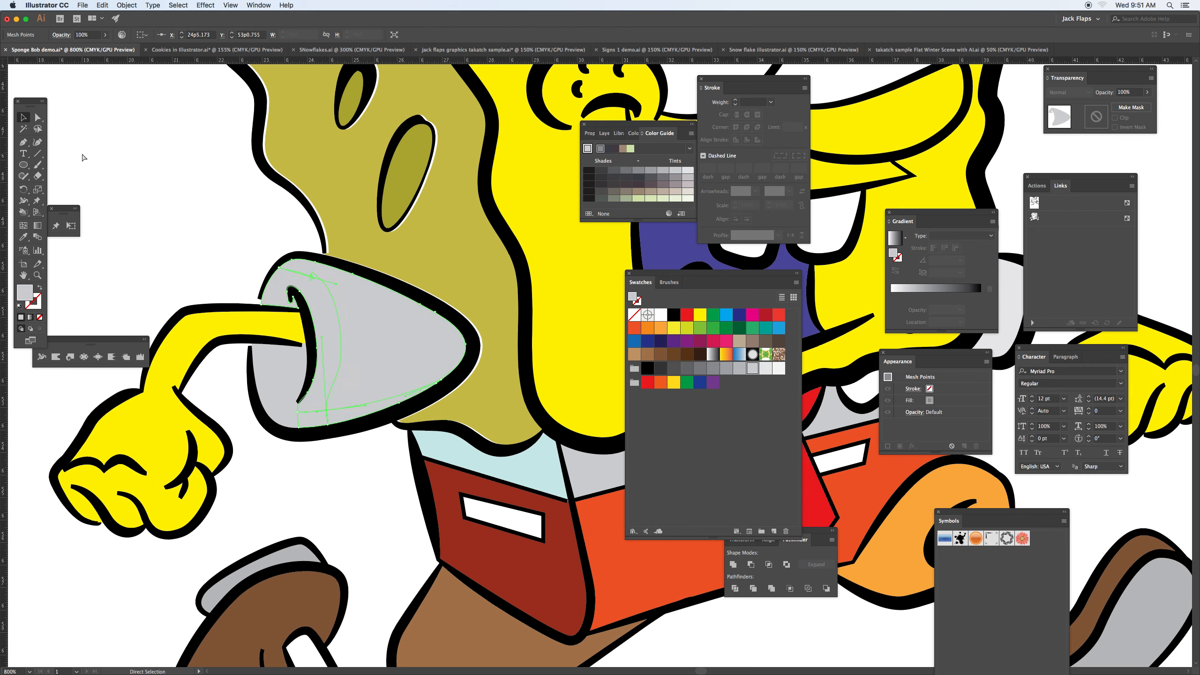
{"action": "key", "text": "super+z"}
Step: Try pulling the large and small gray sleeve pieces apart with the Direct Selection tool, and undo both moves
{"action": "left_click", "coordinate": [38, 117]}
{"action": "left_click_drag", "start_coordinate": [352, 318], "coordinate": [378, 297]}
{"action": "left_click_drag", "start_coordinate": [288, 368], "coordinate": [257, 385]}
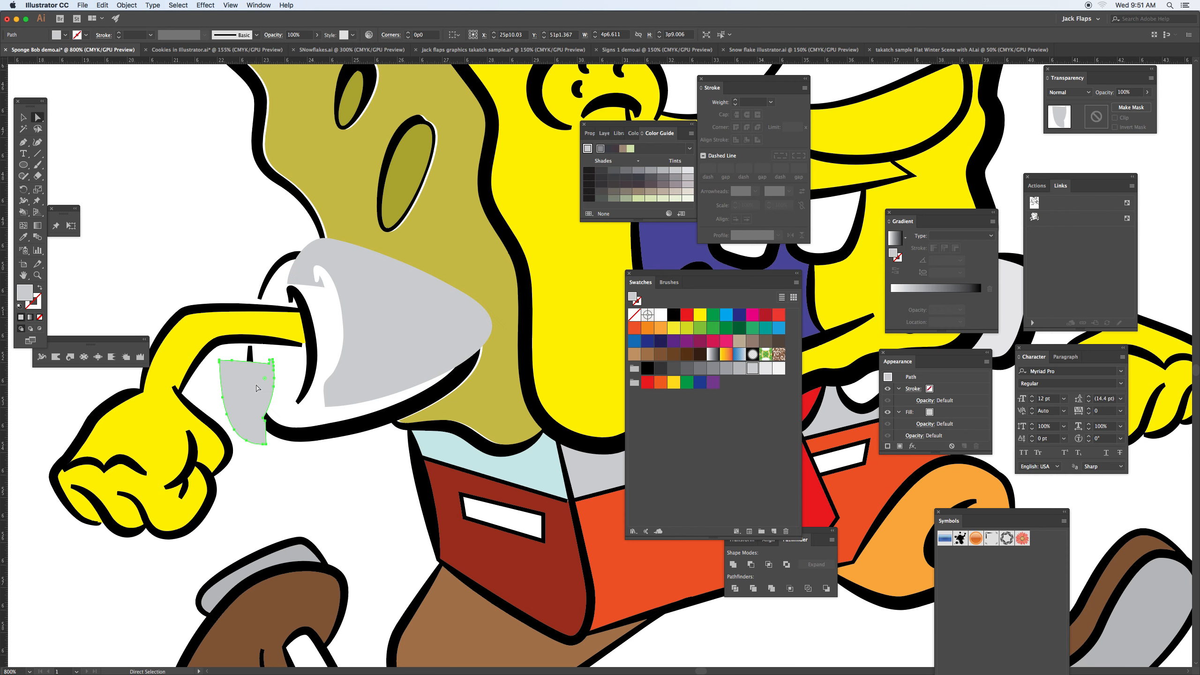
{"action": "key", "text": "super+z"}
{"action": "key", "text": "super+z"}
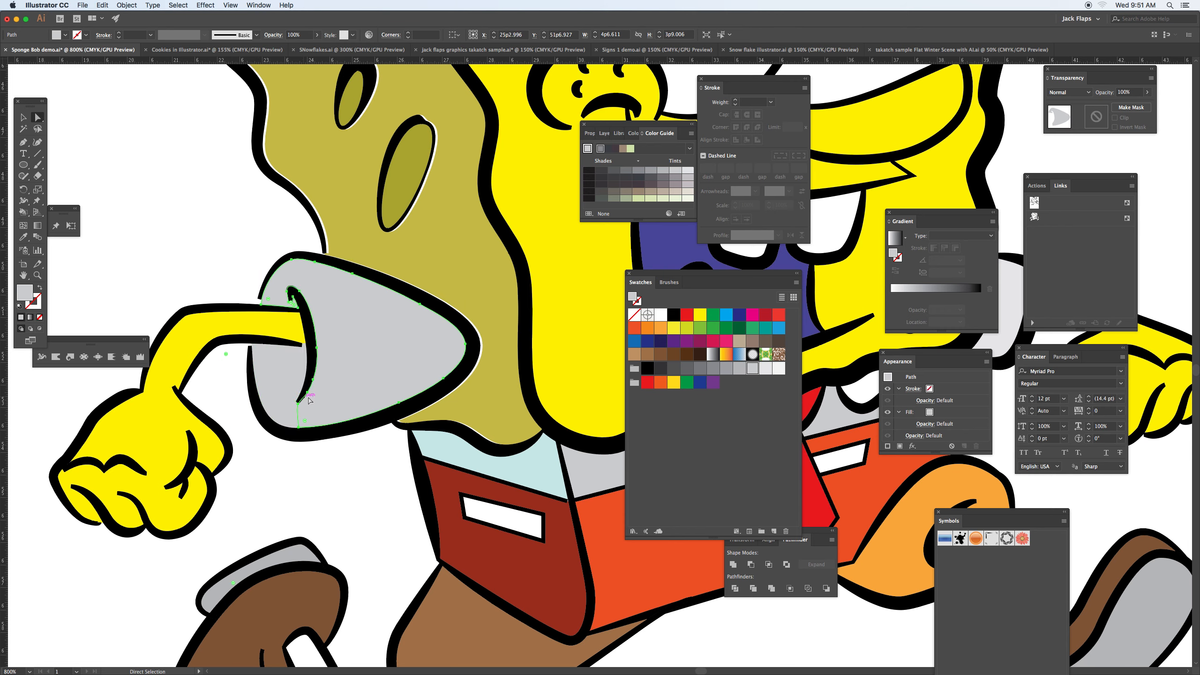
Step: Deselect everything, select both gray sleeve pieces, and merge them into one shape with the Shape Builder tool
{"action": "key", "text": "shift+super+a"}
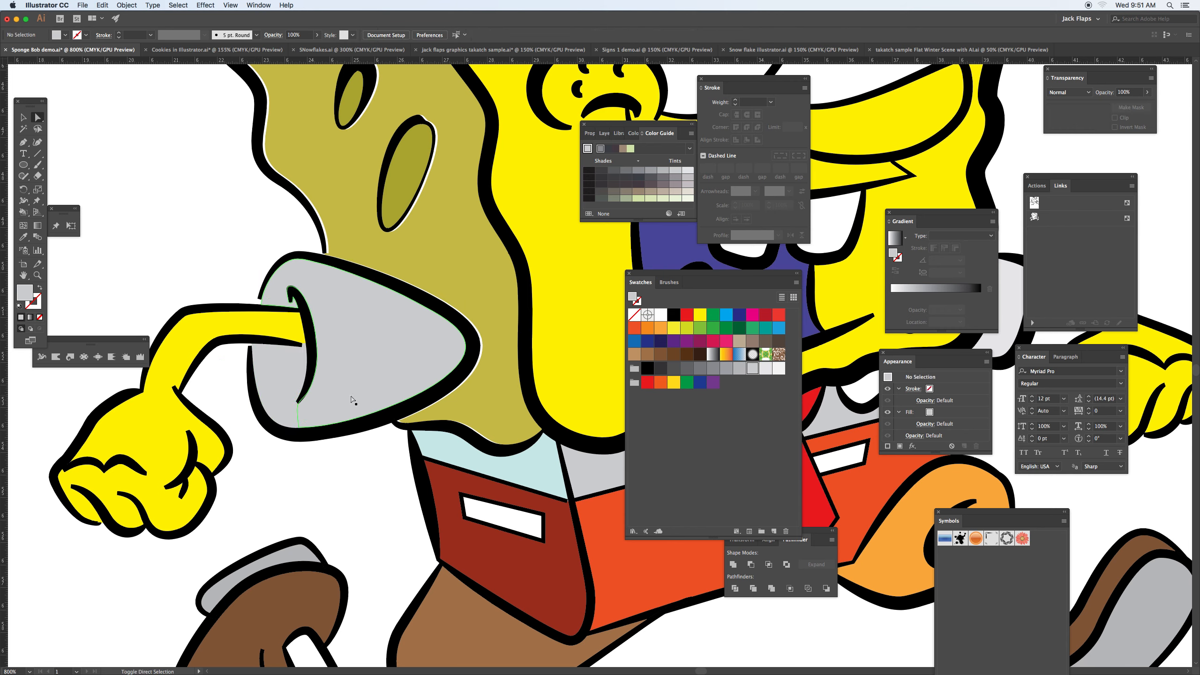
{"action": "left_click", "coordinate": [276, 394]}
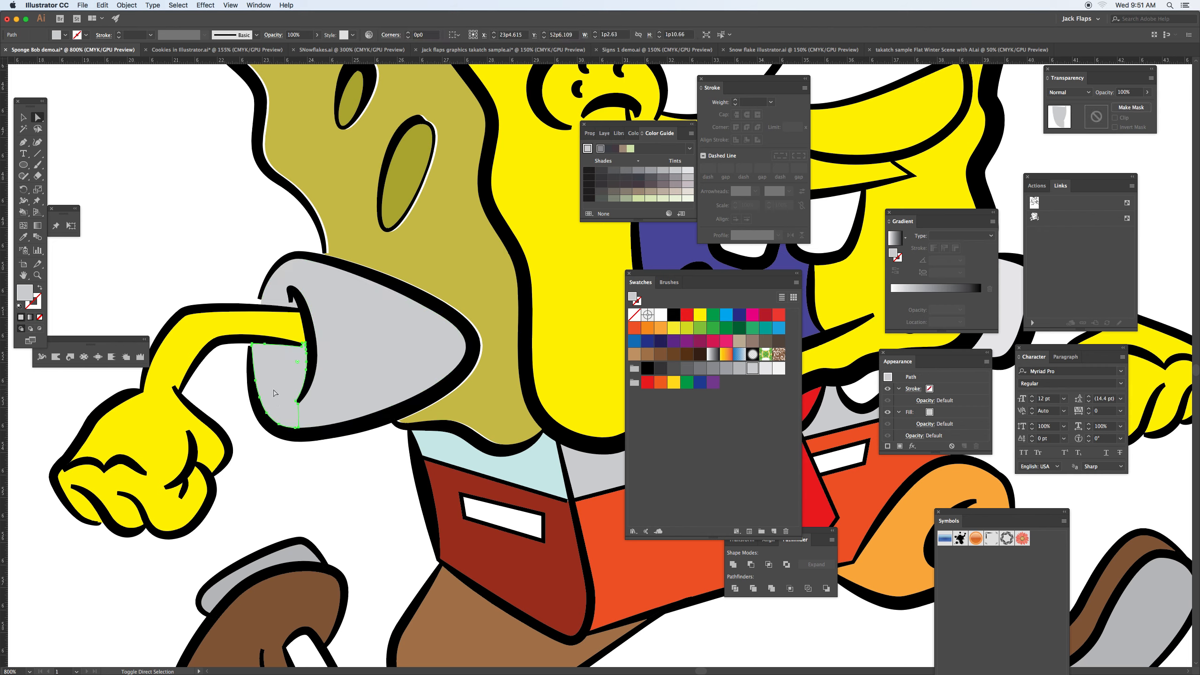
{"action": "left_click", "coordinate": [341, 401], "text": "shift"}
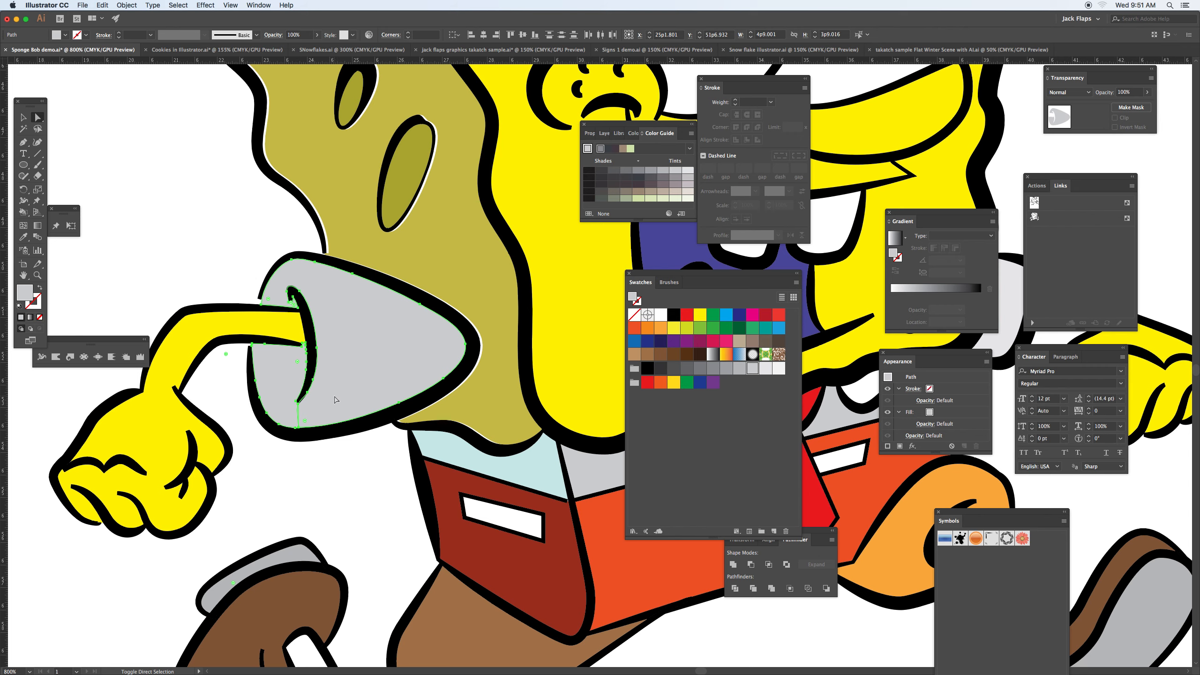
{"action": "key", "text": "shift+m"}
{"action": "left_click_drag", "start_coordinate": [273, 390], "coordinate": [317, 411]}
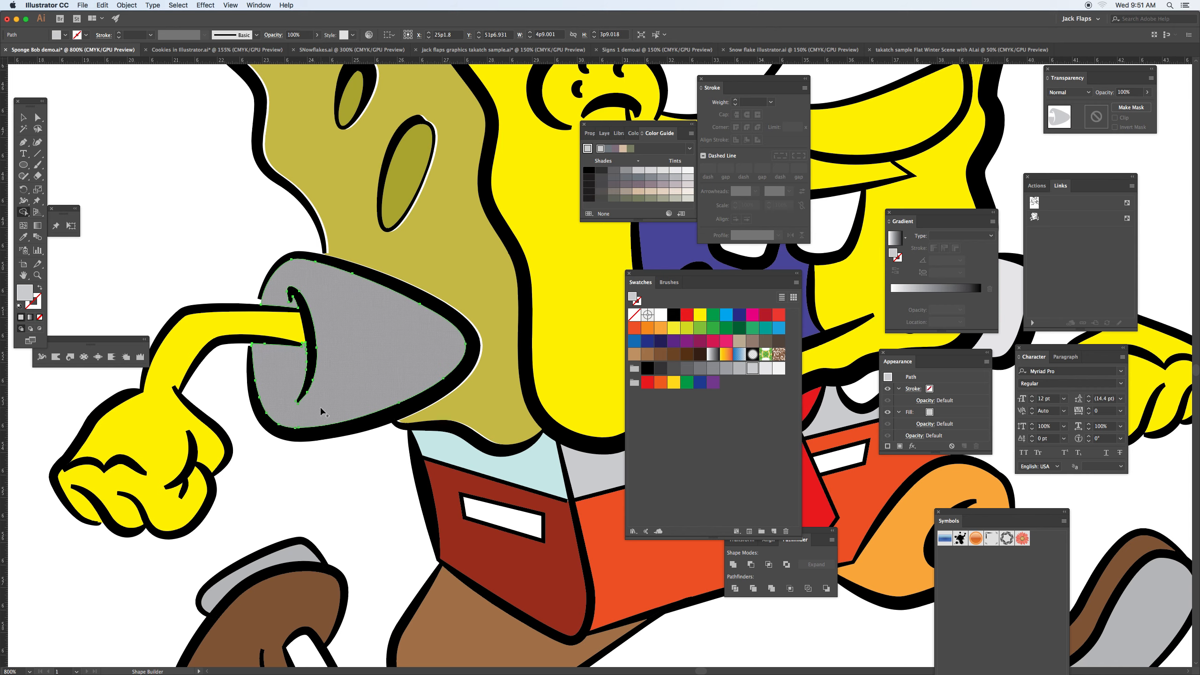
Step: Add a mesh point near the gray sleeve's lower edge, try coloring it dark gray, and undo the color
{"action": "key", "text": "u"}
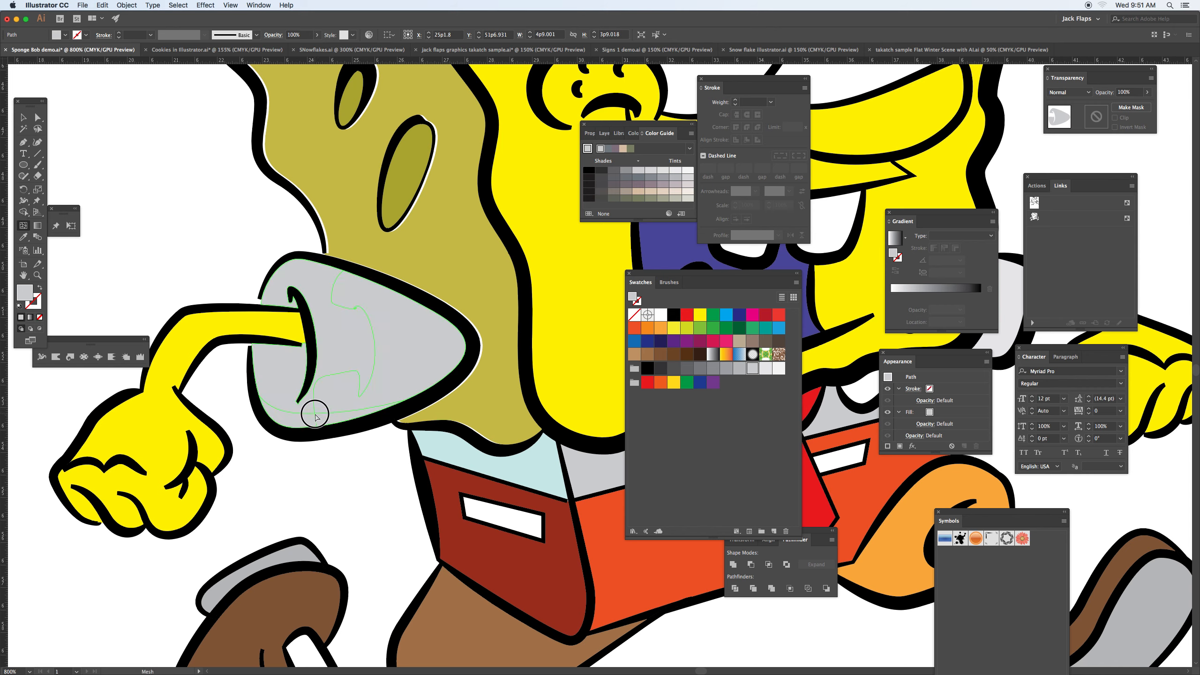
{"action": "left_click", "coordinate": [314, 413]}
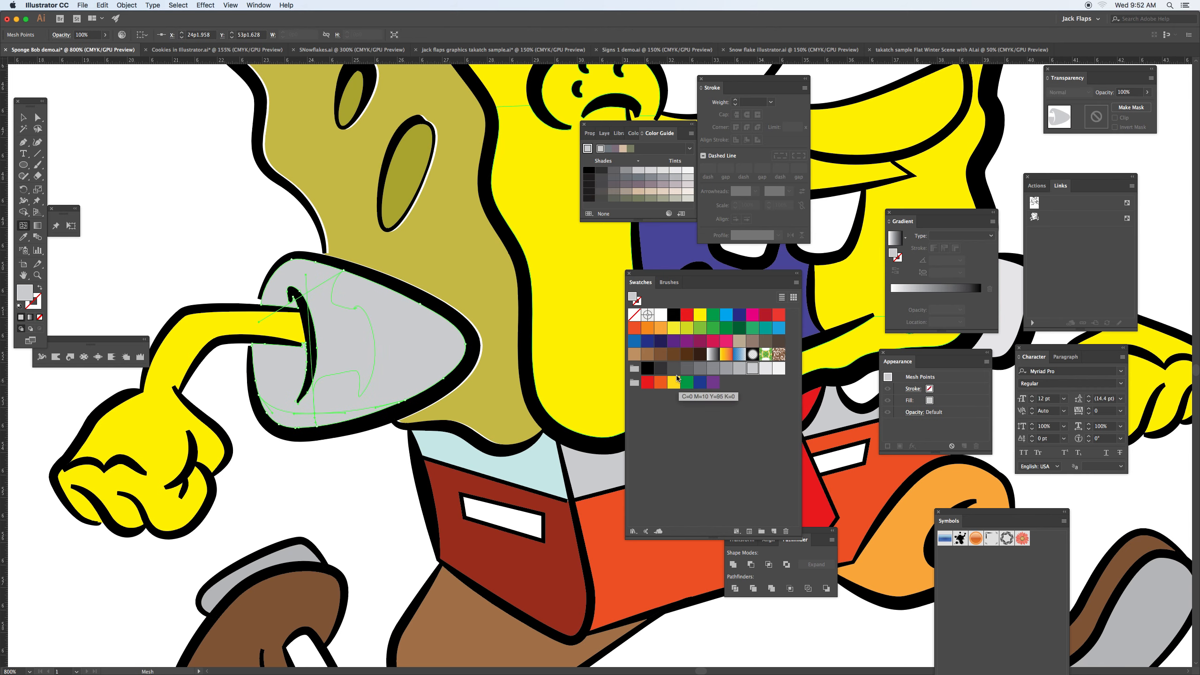
{"action": "left_click", "coordinate": [697, 369]}
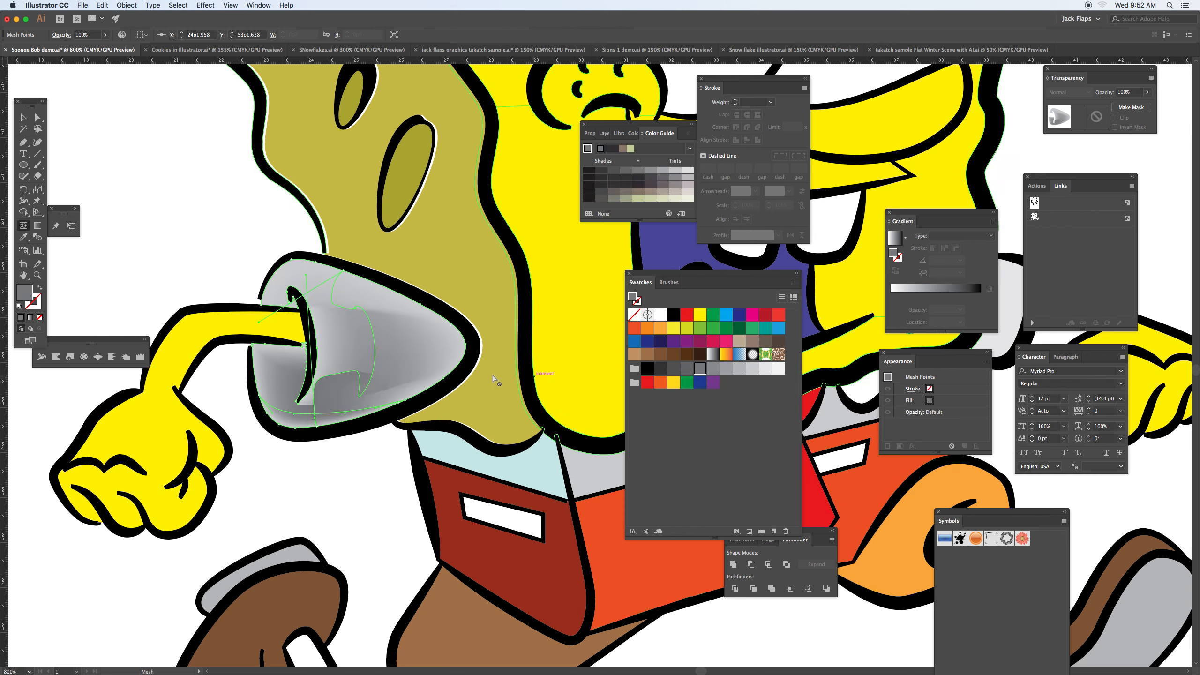
{"action": "key", "text": "super+z"}
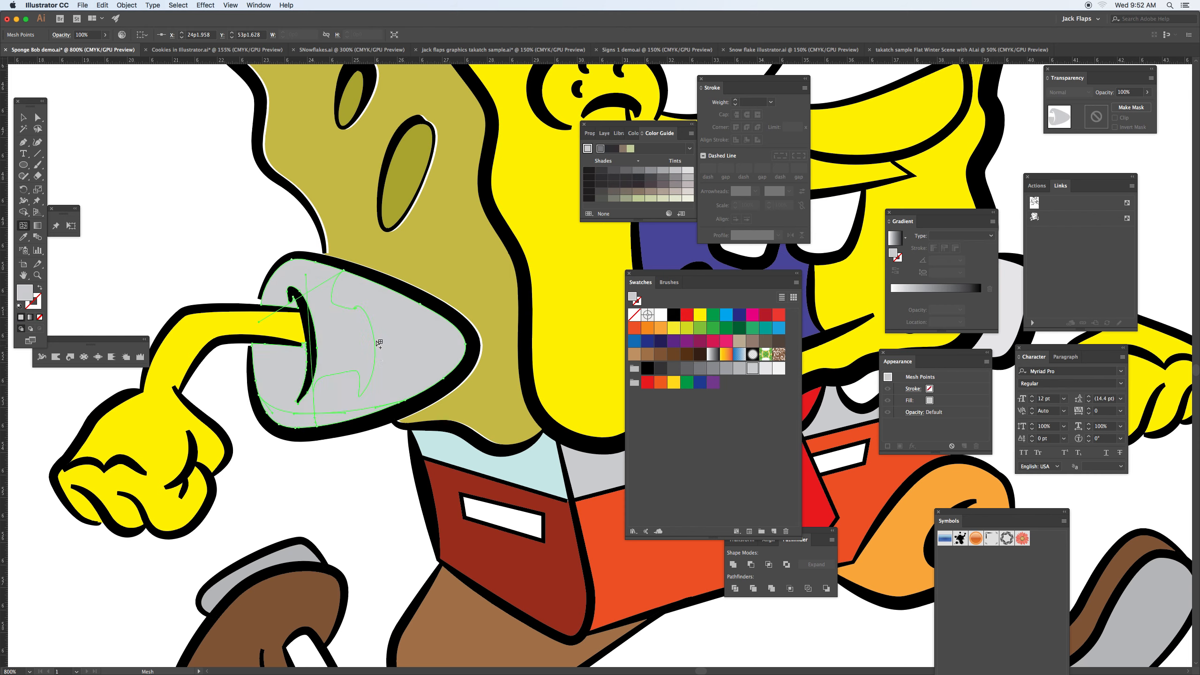
Step: Add a light gray mesh point near the sleeve's upper edge and a dark gray one near its pointed tip, and deselect
{"action": "left_click", "coordinate": [339, 276]}
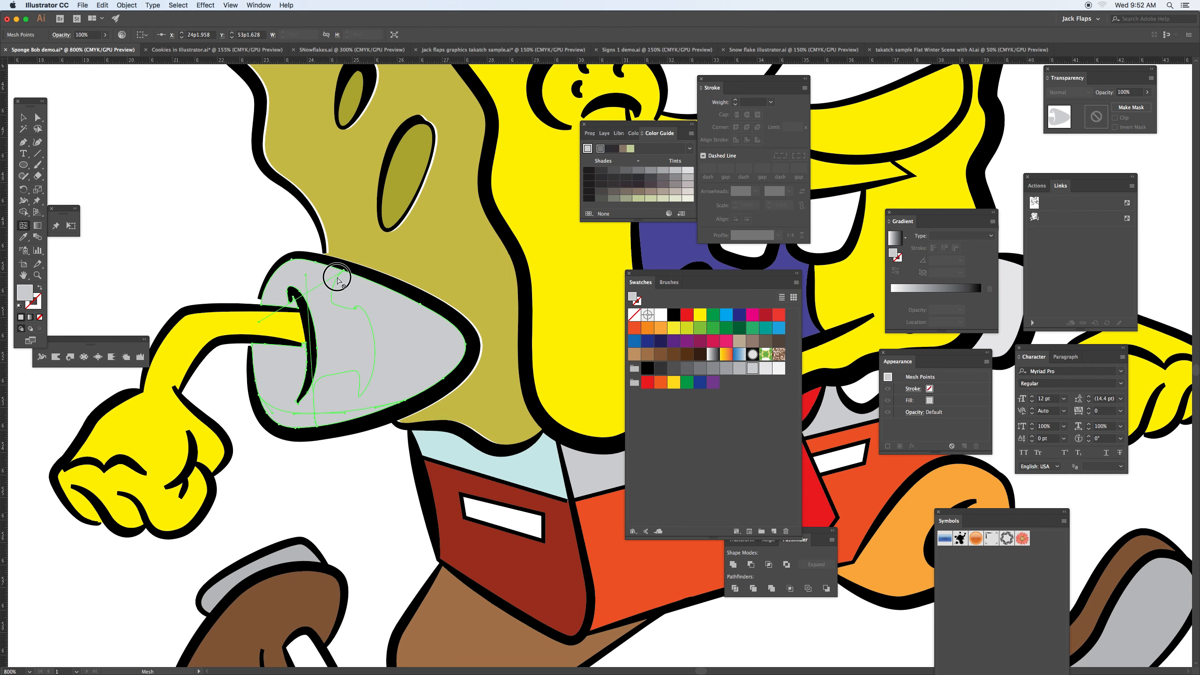
{"action": "left_click", "coordinate": [741, 369]}
{"action": "left_click", "coordinate": [455, 345]}
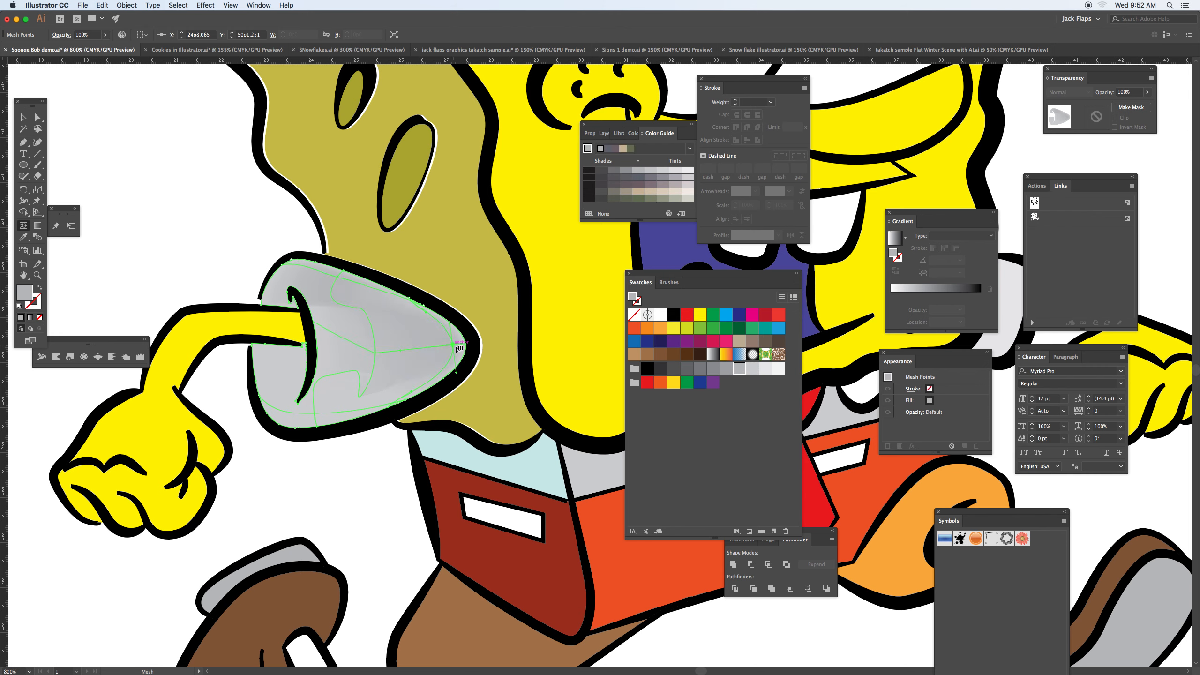
{"action": "left_click", "coordinate": [700, 371]}
{"action": "key", "text": "v"}
{"action": "left_click", "coordinate": [121, 169]}
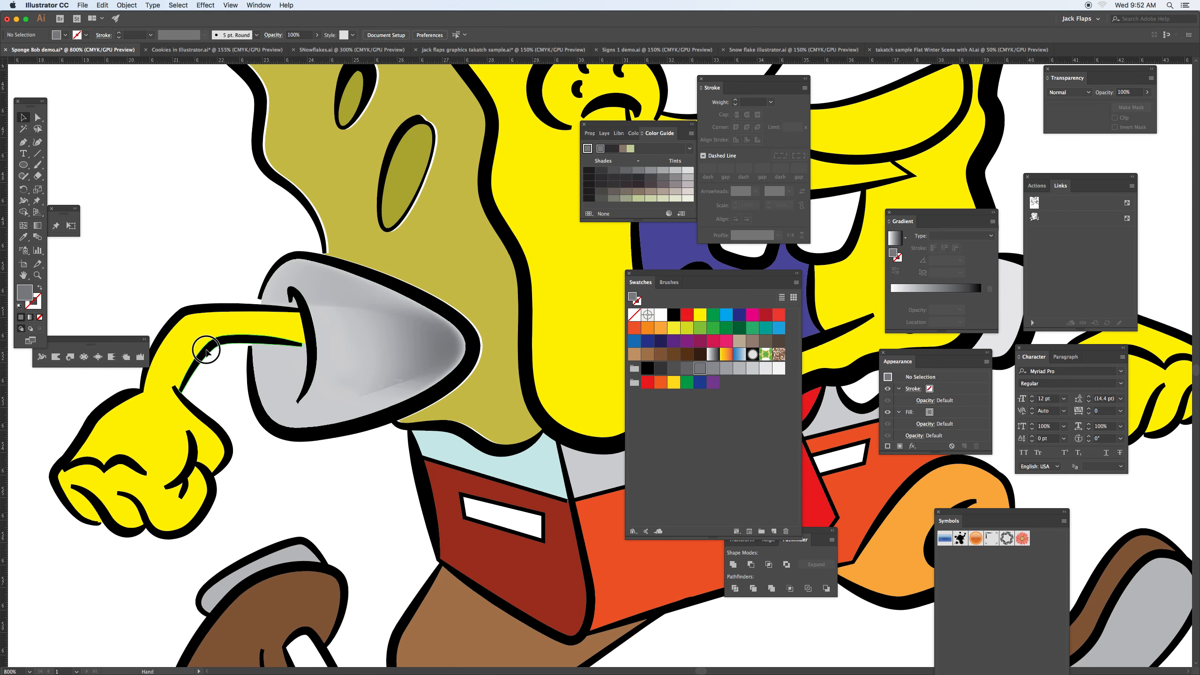
Step: Try pulling the yellow arm and hand piece away from its outline with the Direct Selection tool, and undo the move
{"action": "scroll", "coordinate": [311, 288], "scroll_direction": "left", "scroll_amount": 5}
{"action": "scroll", "coordinate": [312, 289], "scroll_direction": "down", "scroll_amount": 3}
{"action": "key", "text": "a"}
{"action": "left_click_drag", "start_coordinate": [303, 290], "coordinate": [271, 241]}
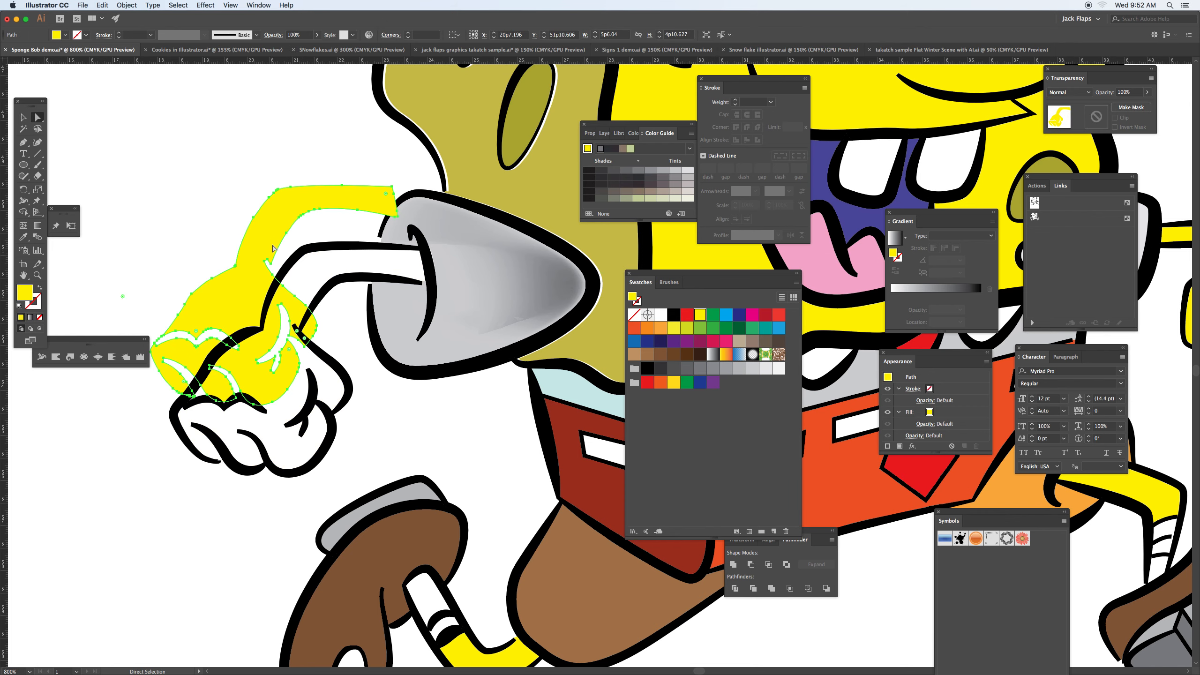
{"action": "key", "text": "super+z"}
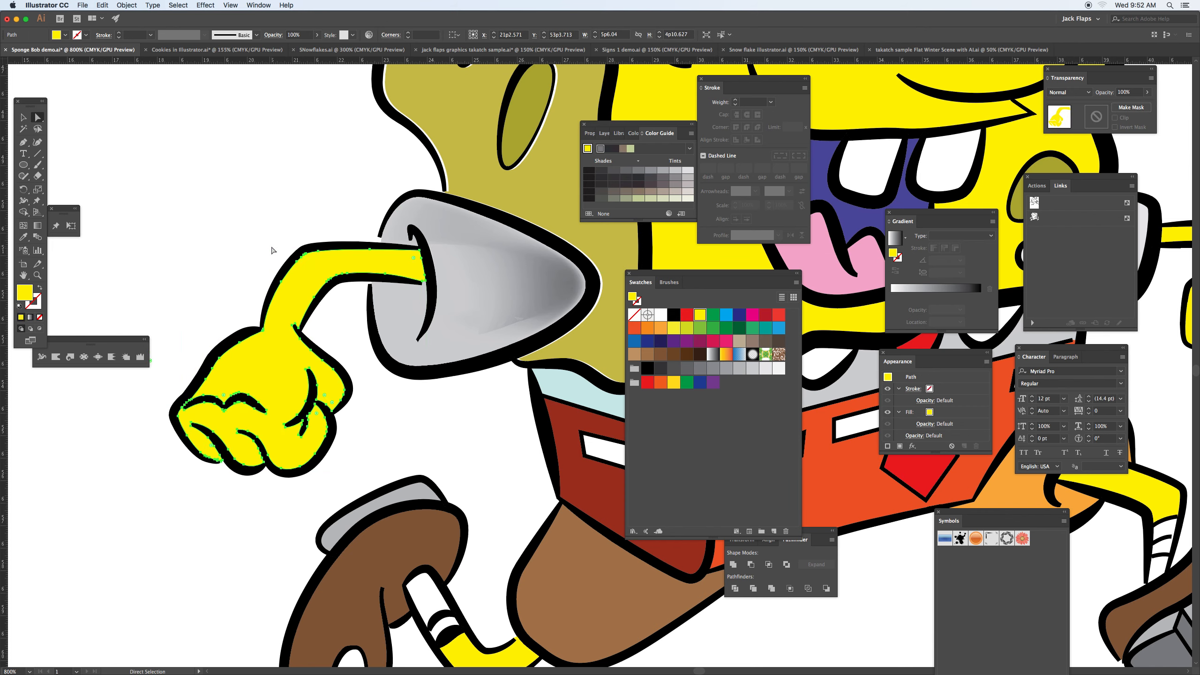
Step: Try to add a yellow gradient mesh point to the arm and hand shape with the Mesh tool
{"action": "left_click", "coordinate": [23, 227]}
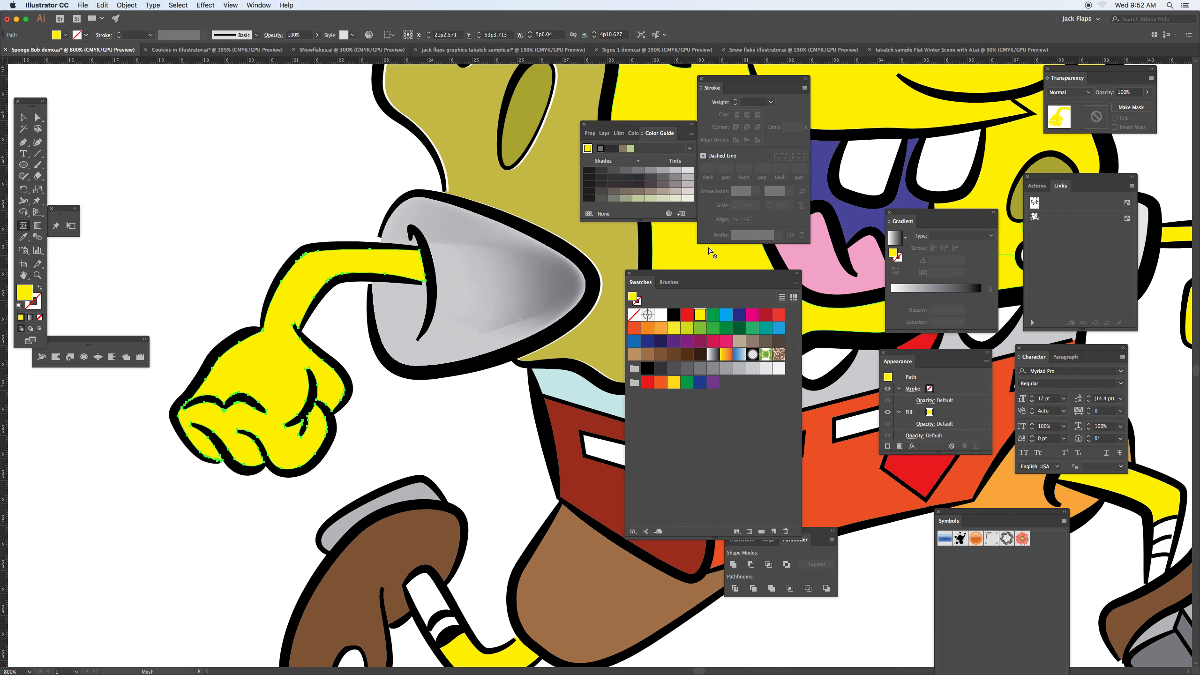
{"action": "left_click", "coordinate": [699, 317]}
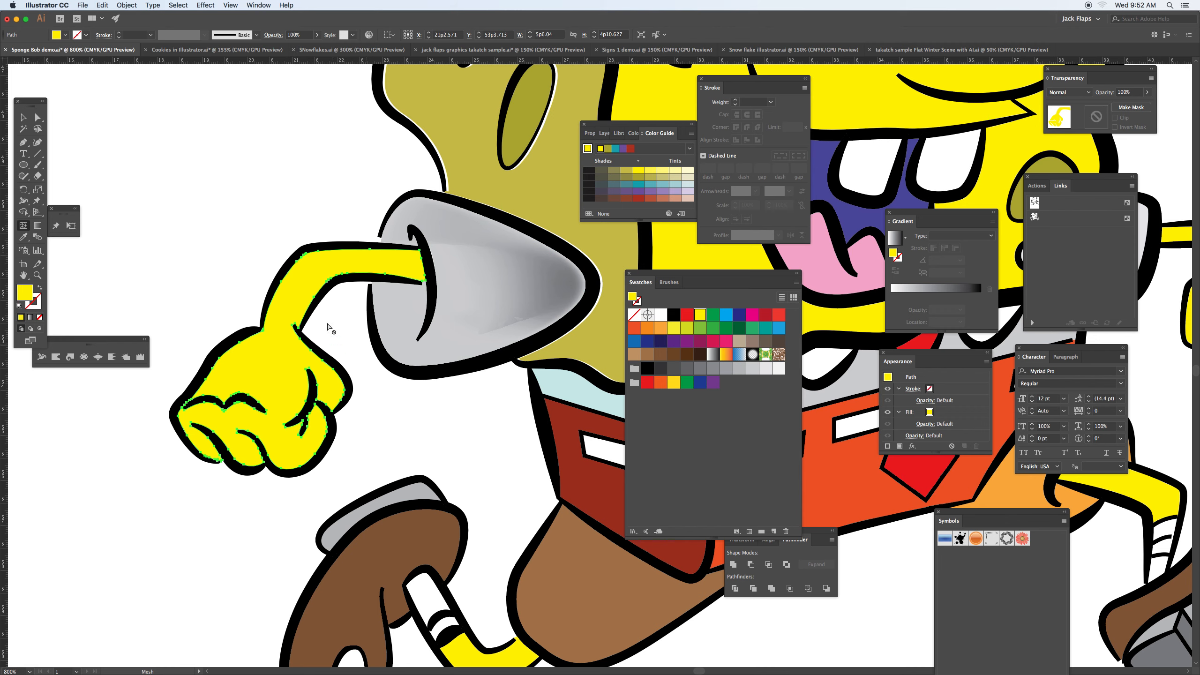
{"action": "left_click", "coordinate": [323, 292]}
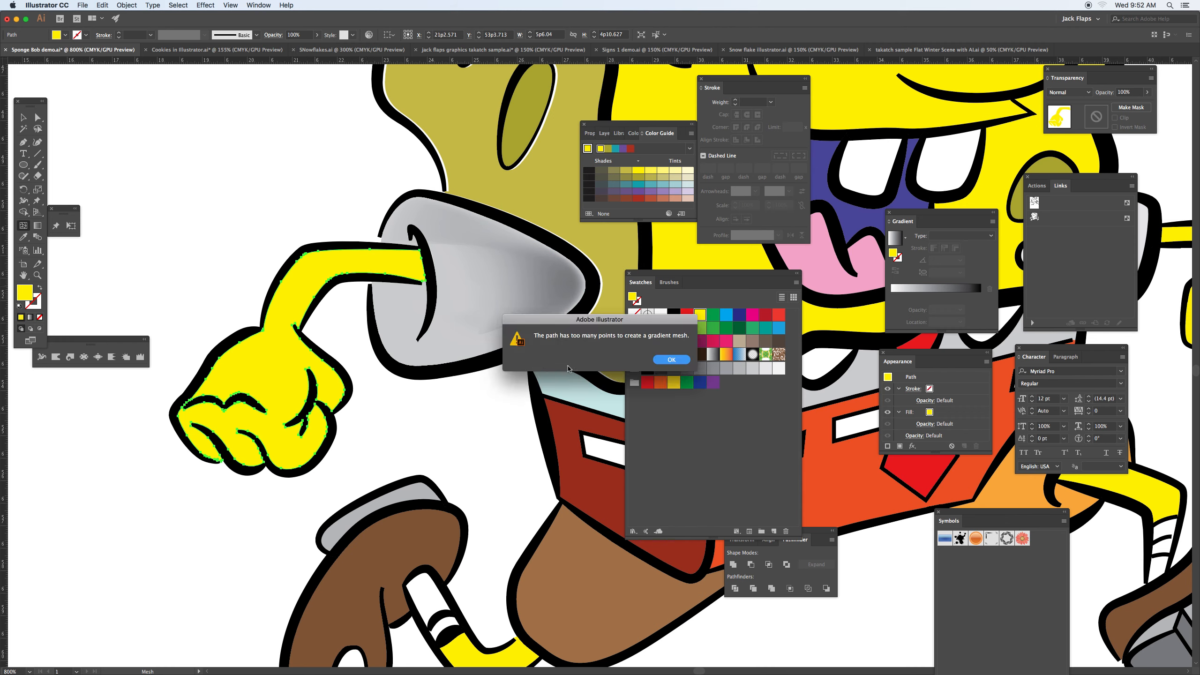
{"action": "left_click", "coordinate": [670, 360]}
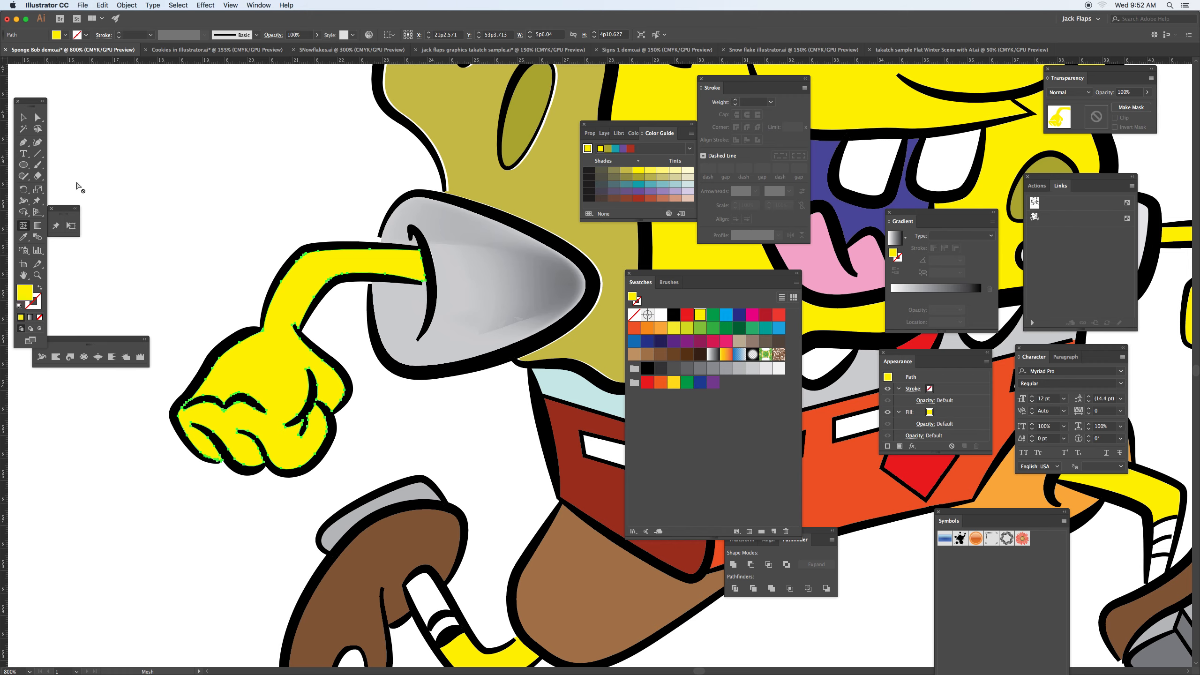
Step: Select the brown part of the raised shoe and simplify its path with the default settings
{"action": "left_click_drag", "start_coordinate": [485, 421], "coordinate": [460, 282]}
{"action": "key", "text": "a"}
{"action": "left_click", "coordinate": [368, 402]}
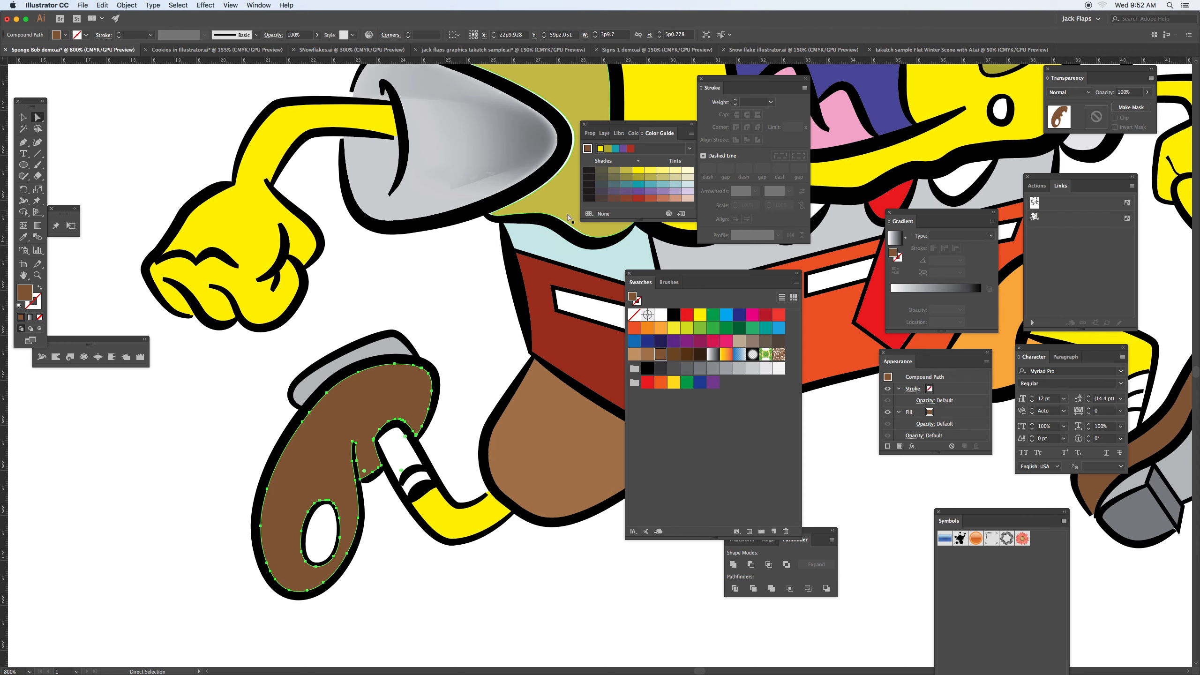
{"action": "left_click", "coordinate": [22, 228]}
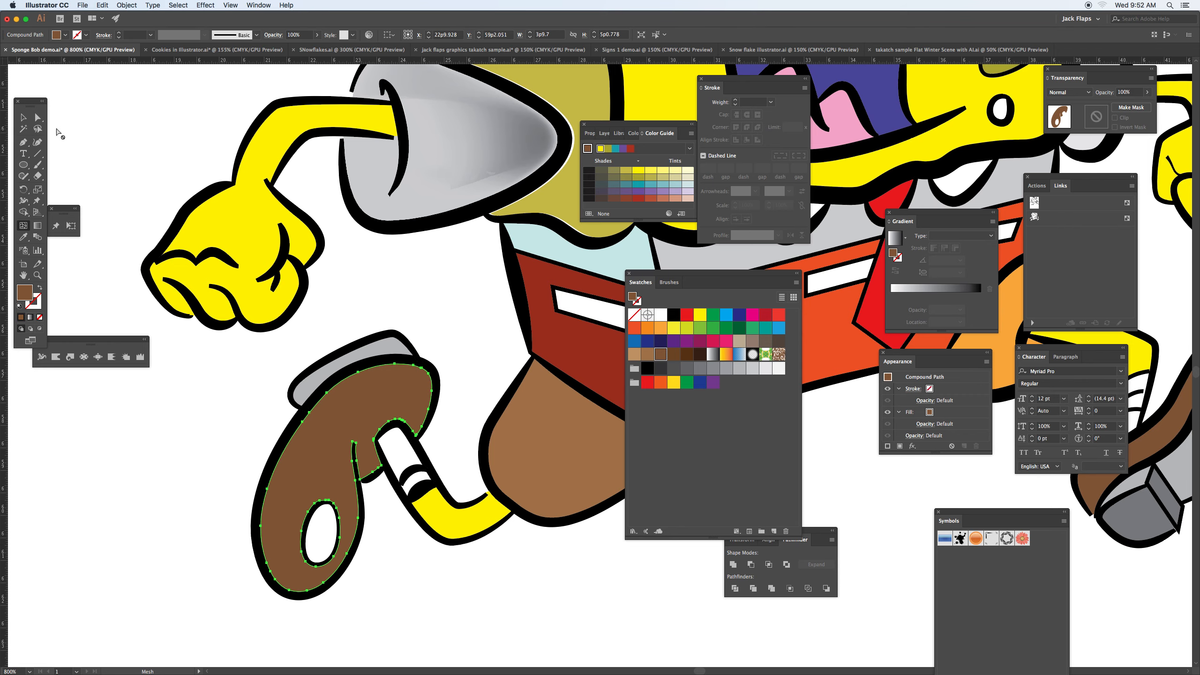
{"action": "left_click", "coordinate": [38, 117]}
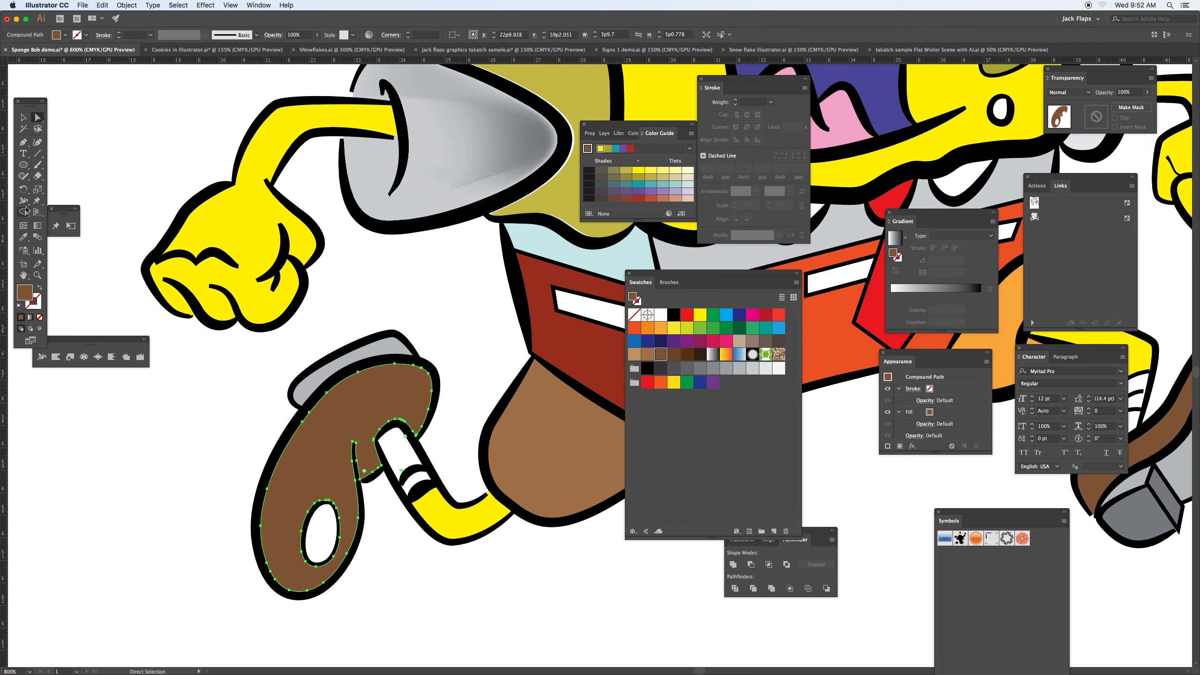
{"action": "left_click", "coordinate": [24, 228]}
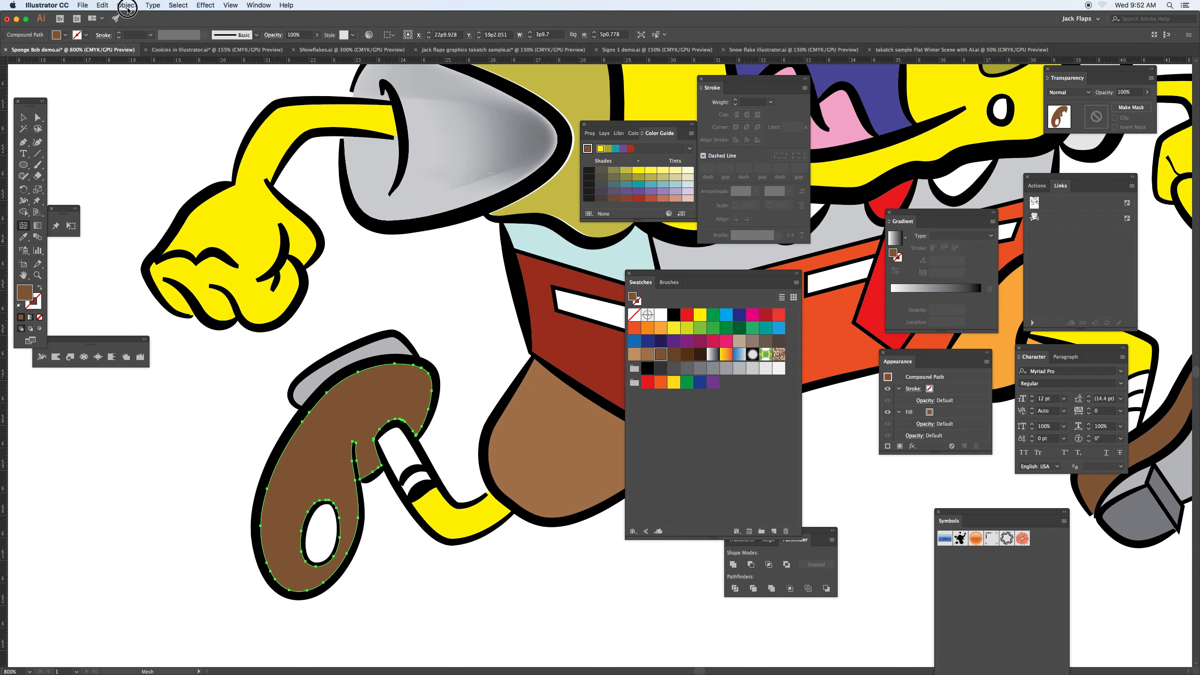
{"action": "left_click", "coordinate": [126, 5]}
{"action": "mouse_move", "coordinate": [153, 204]}
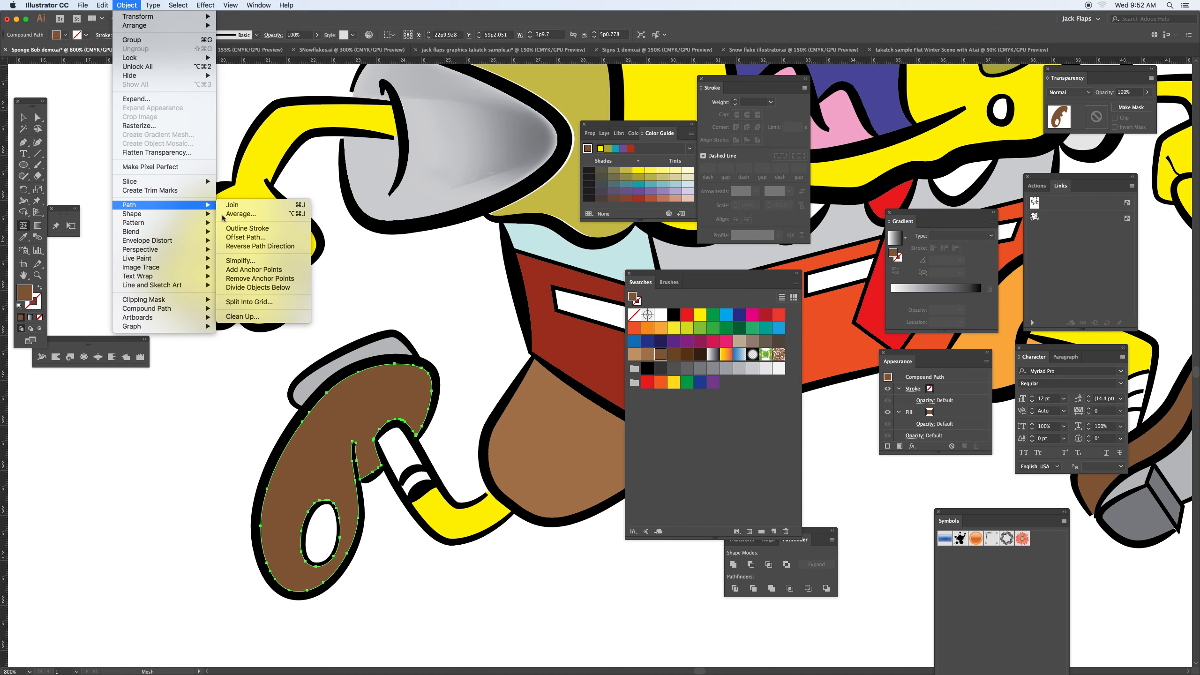
{"action": "left_click", "coordinate": [281, 261]}
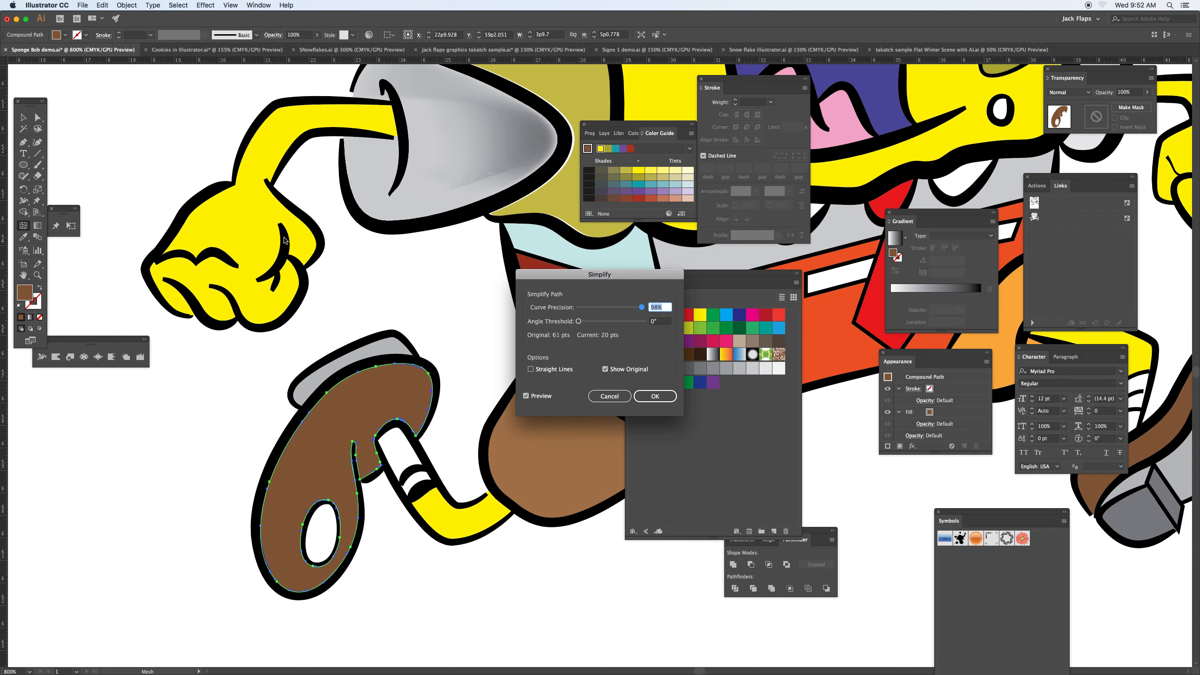
{"action": "left_click", "coordinate": [655, 396]}
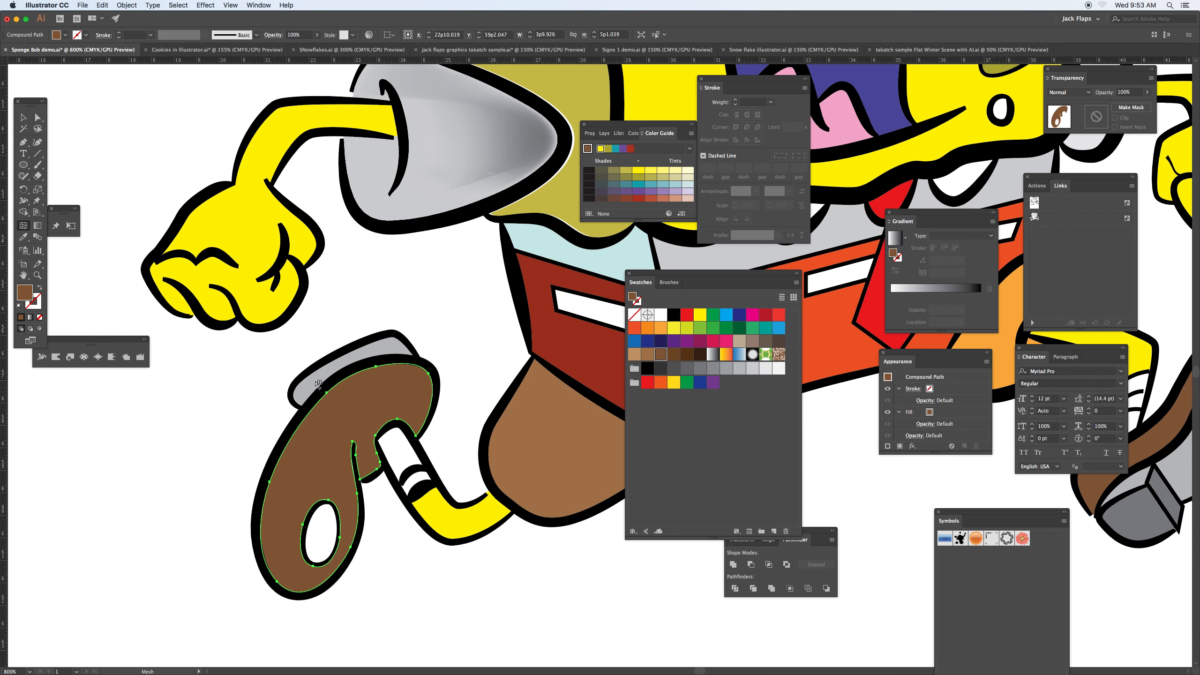
Step: Try pulling the simplified brown shoe piece away from its outline, and undo the move
{"action": "left_click", "coordinate": [38, 117]}
{"action": "left_click", "coordinate": [187, 408]}
{"action": "left_click_drag", "start_coordinate": [327, 438], "coordinate": [276, 425]}
{"action": "key", "text": "super+z"}
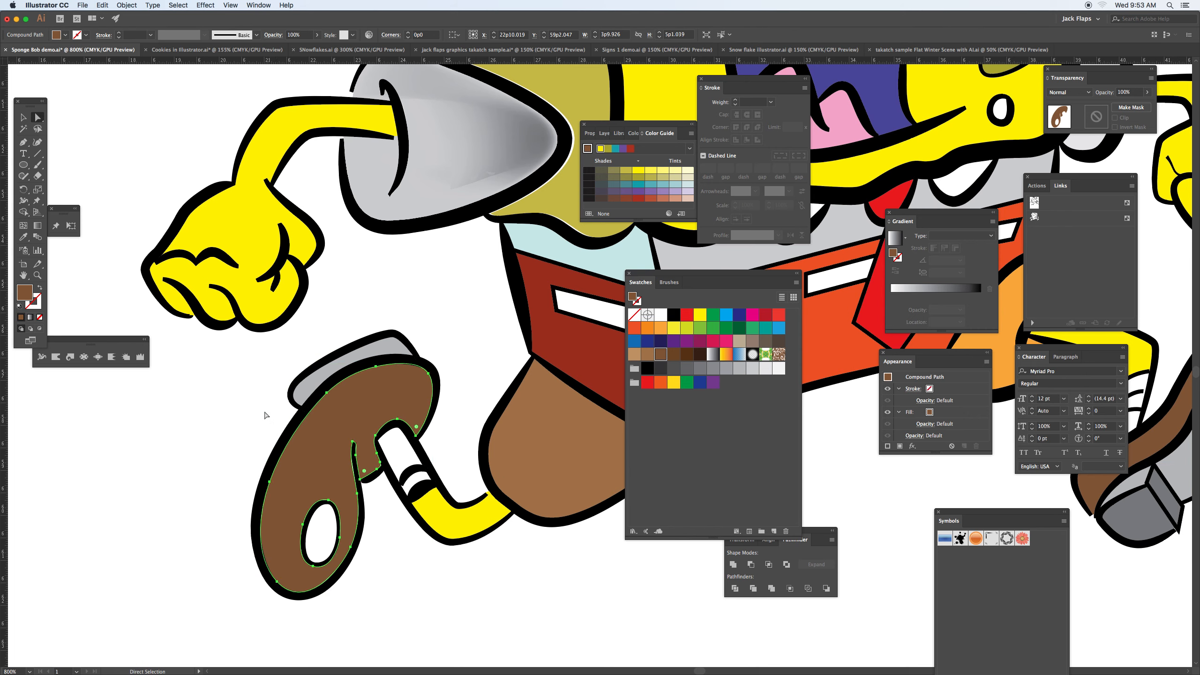
{"action": "left_click", "coordinate": [22, 226]}
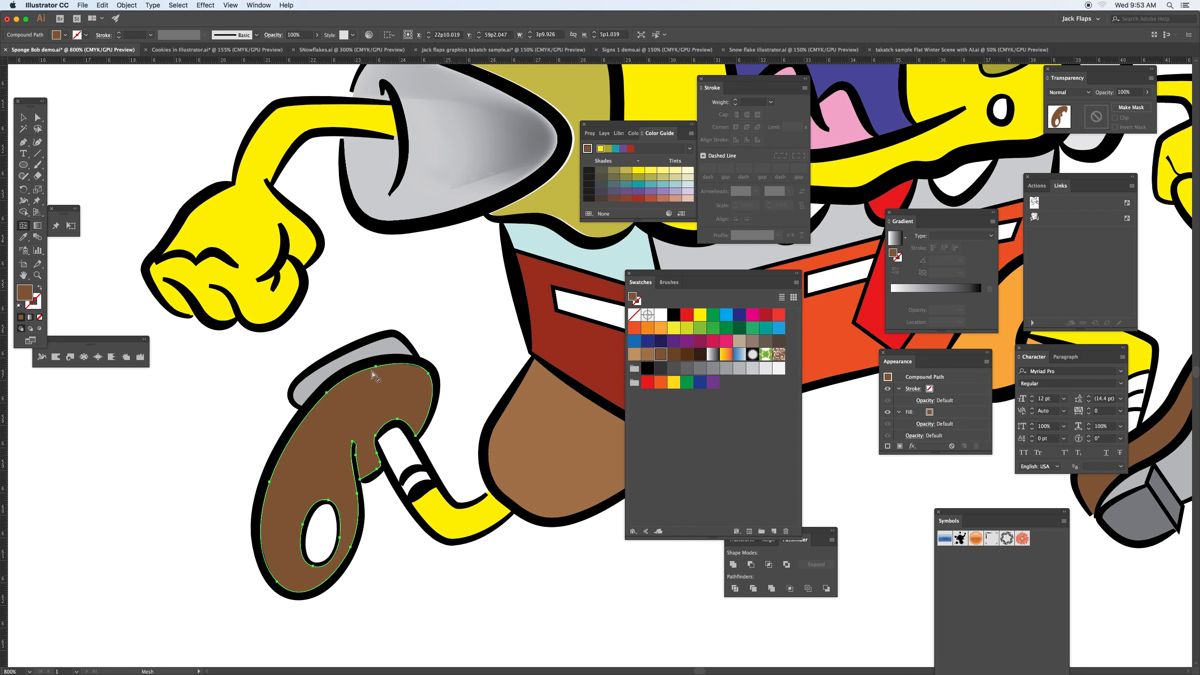
Step: Select the raised shoe's gray sole, add a mesh point near its lower end, and color it dark gray
{"action": "key", "text": "a"}
{"action": "left_click", "coordinate": [378, 352]}
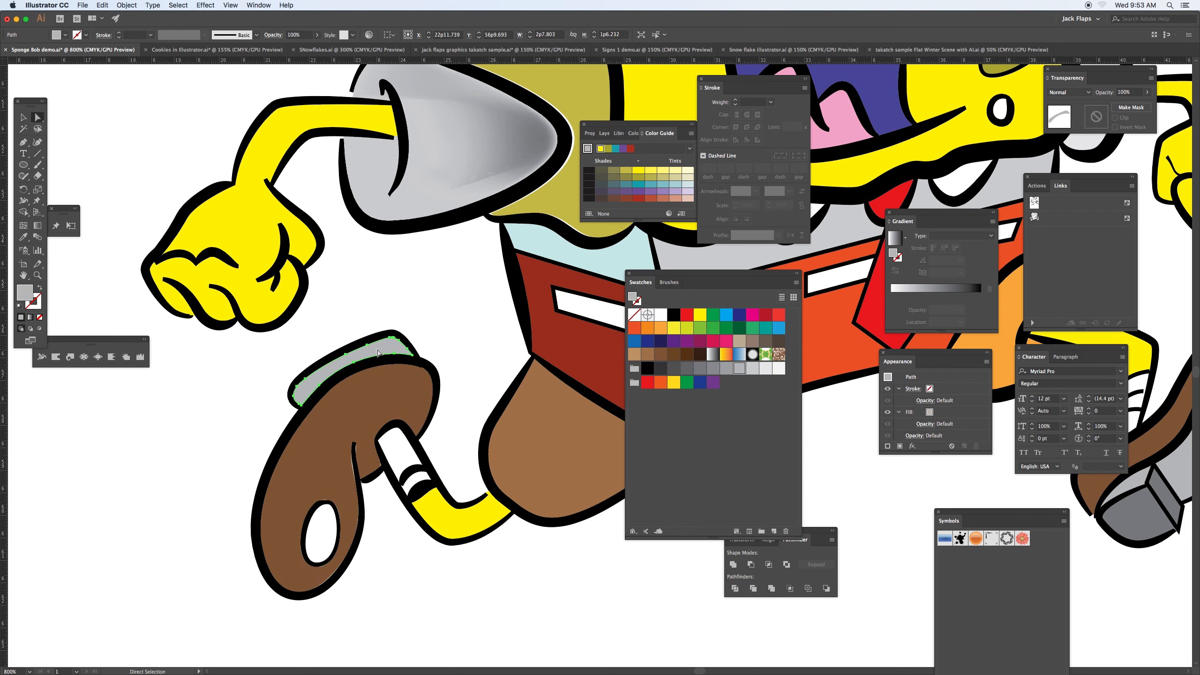
{"action": "key", "text": "u"}
{"action": "left_click", "coordinate": [313, 386]}
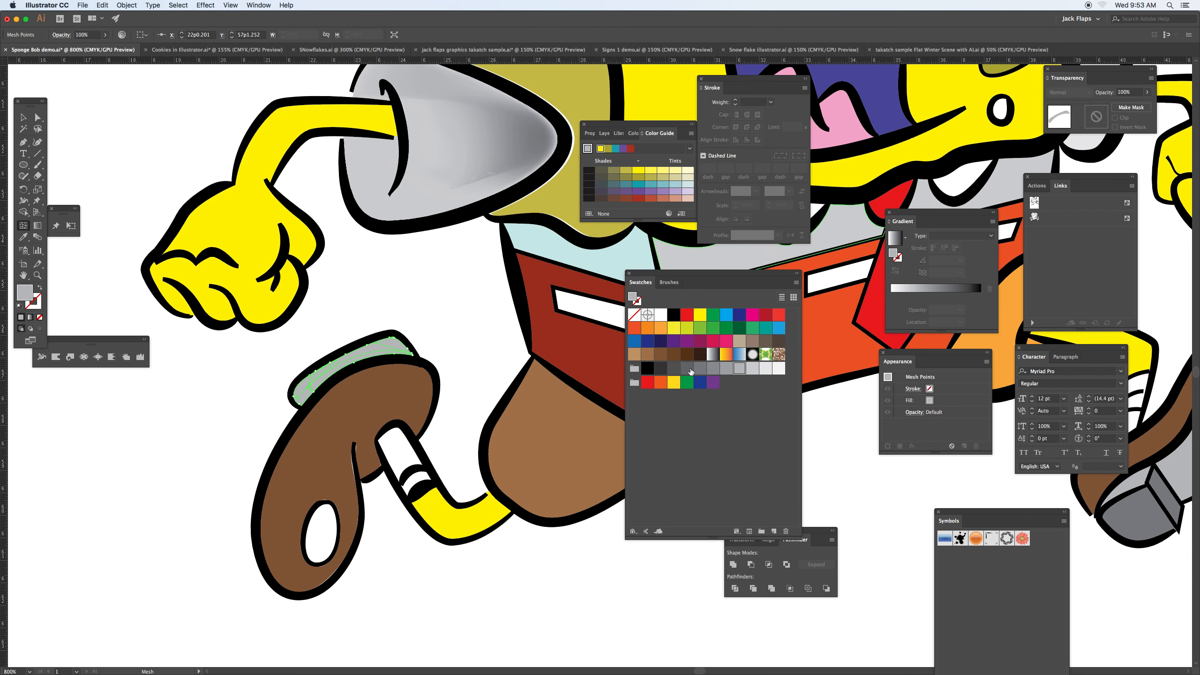
{"action": "left_click", "coordinate": [691, 370]}
Step: Select the bent yellow leg, add a mesh point to it, and shade the point with a dark olive yellow
{"action": "left_click_drag", "start_coordinate": [468, 510], "coordinate": [332, 445]}
{"action": "key", "text": "a"}
{"action": "left_click", "coordinate": [339, 460]}
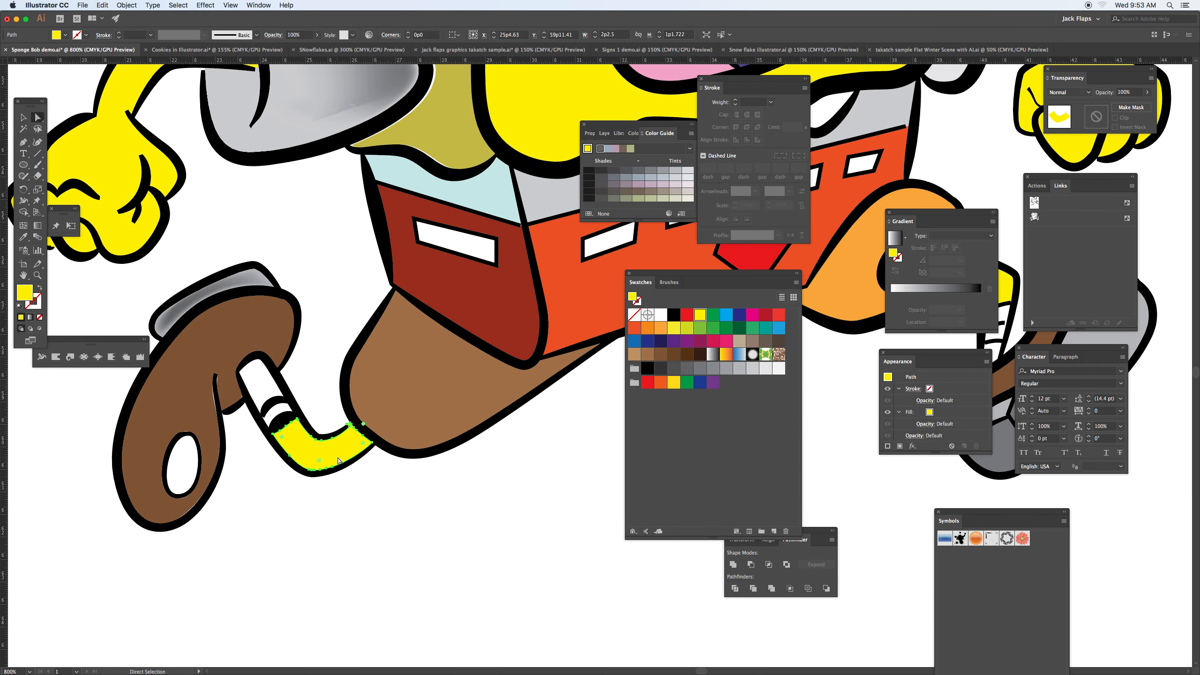
{"action": "key", "text": "u"}
{"action": "left_click", "coordinate": [340, 458]}
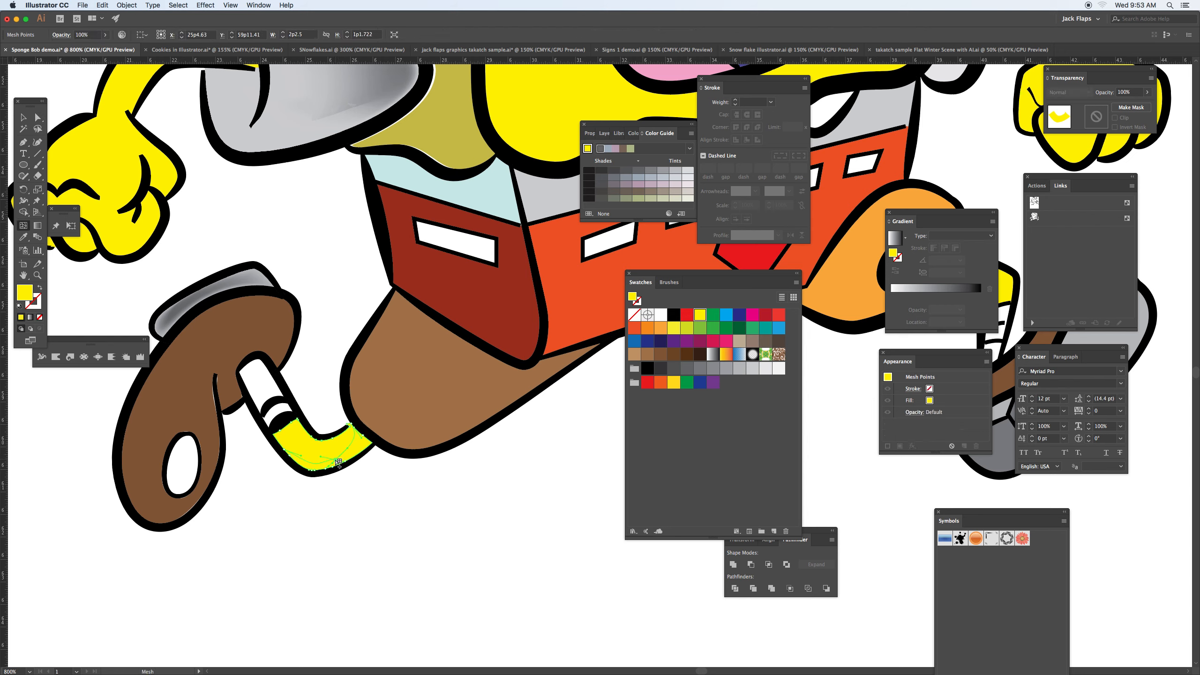
{"action": "left_click", "coordinate": [677, 328]}
{"action": "left_click", "coordinate": [651, 177]}
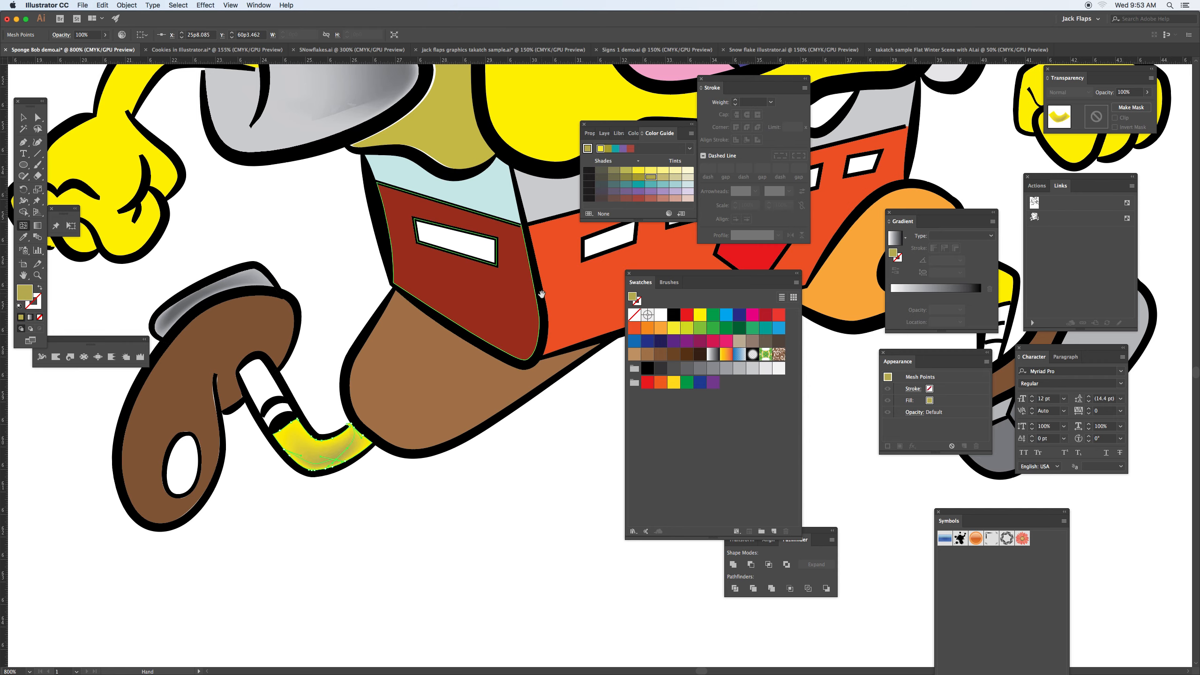
Step: Select the brown trouser leg, add a mesh point near its lower edge, and color it dark brown
{"action": "left_click_drag", "start_coordinate": [541, 294], "coordinate": [333, 316]}
{"action": "key", "text": "a"}
{"action": "left_click", "coordinate": [255, 416]}
{"action": "key", "text": "u"}
{"action": "left_click", "coordinate": [246, 449]}
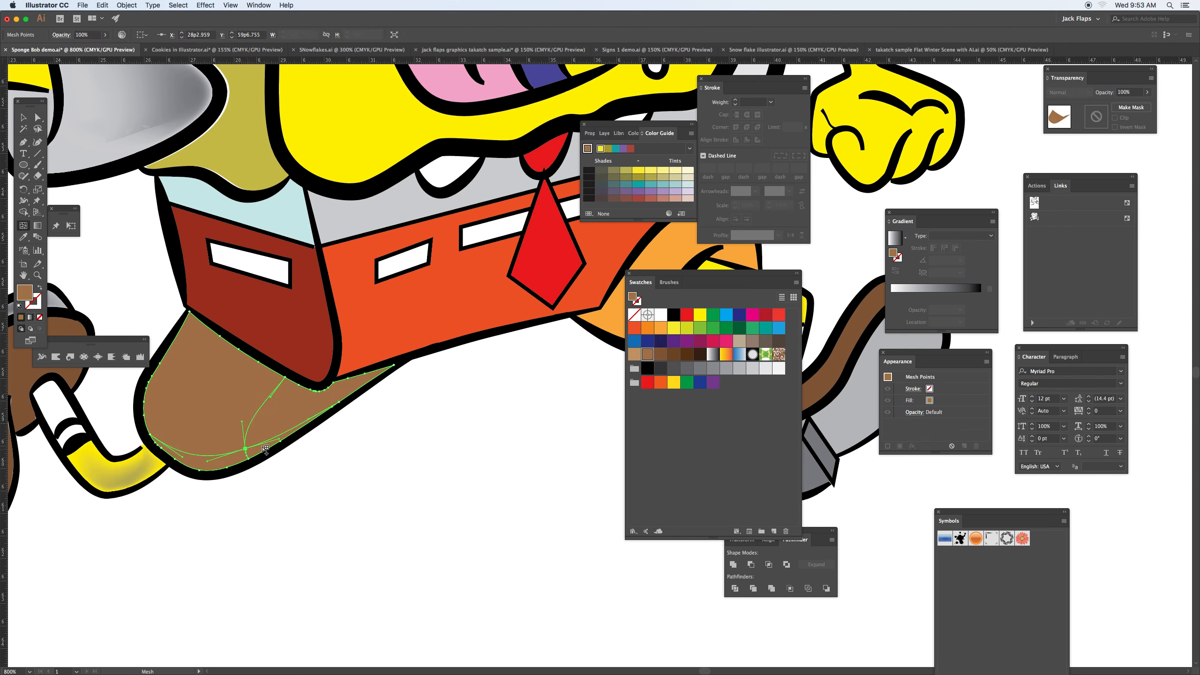
{"action": "left_click", "coordinate": [685, 357]}
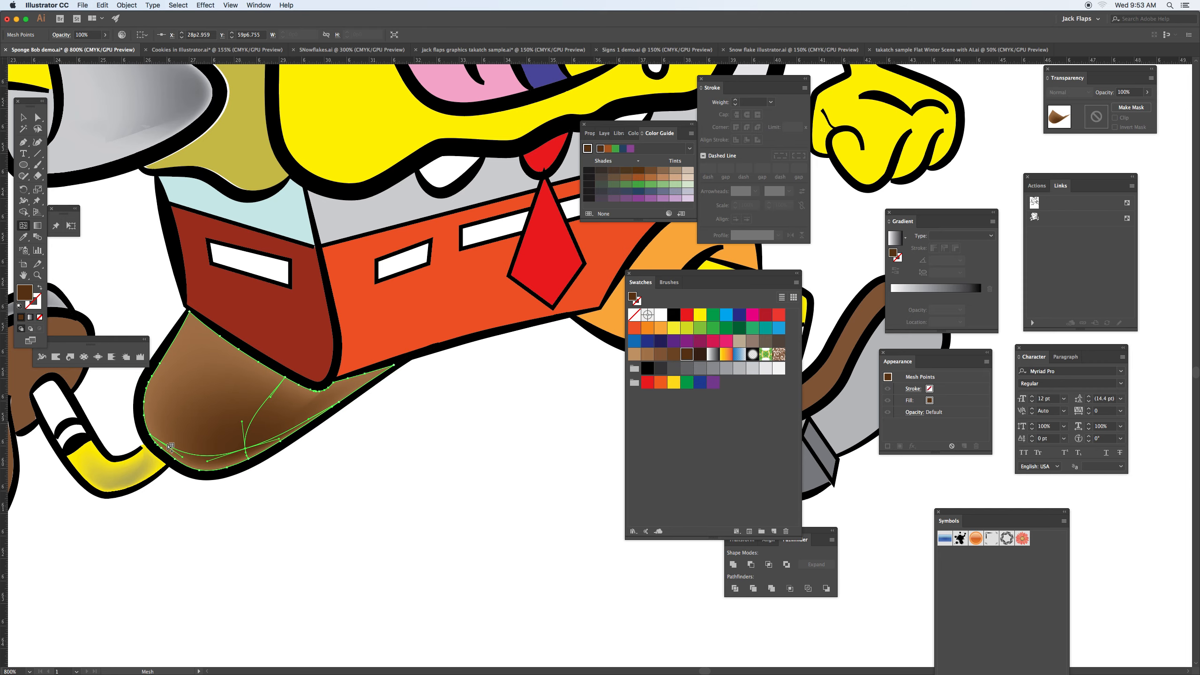
Step: Select the orange trouser leg, add a mesh point near its lower edge, and color it red-orange (C=0 M=80 Y=95 K=0)
{"action": "left_click_drag", "start_coordinate": [441, 317], "coordinate": [260, 409]}
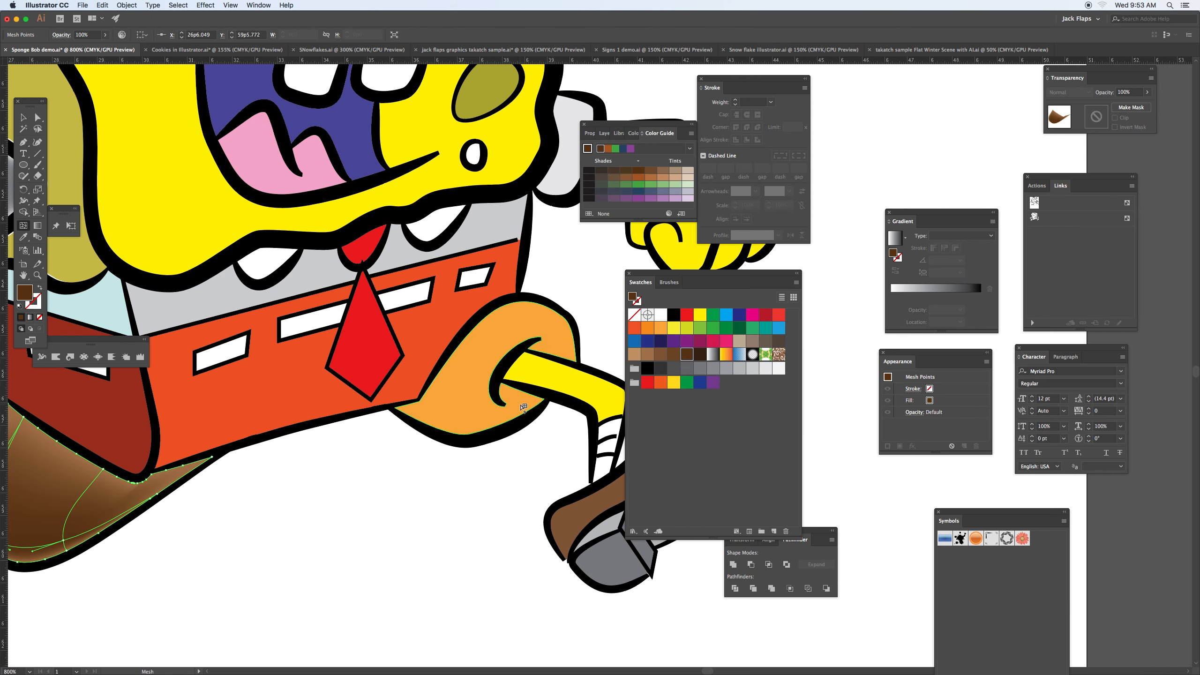
{"action": "key", "text": "a"}
{"action": "left_click", "coordinate": [482, 413]}
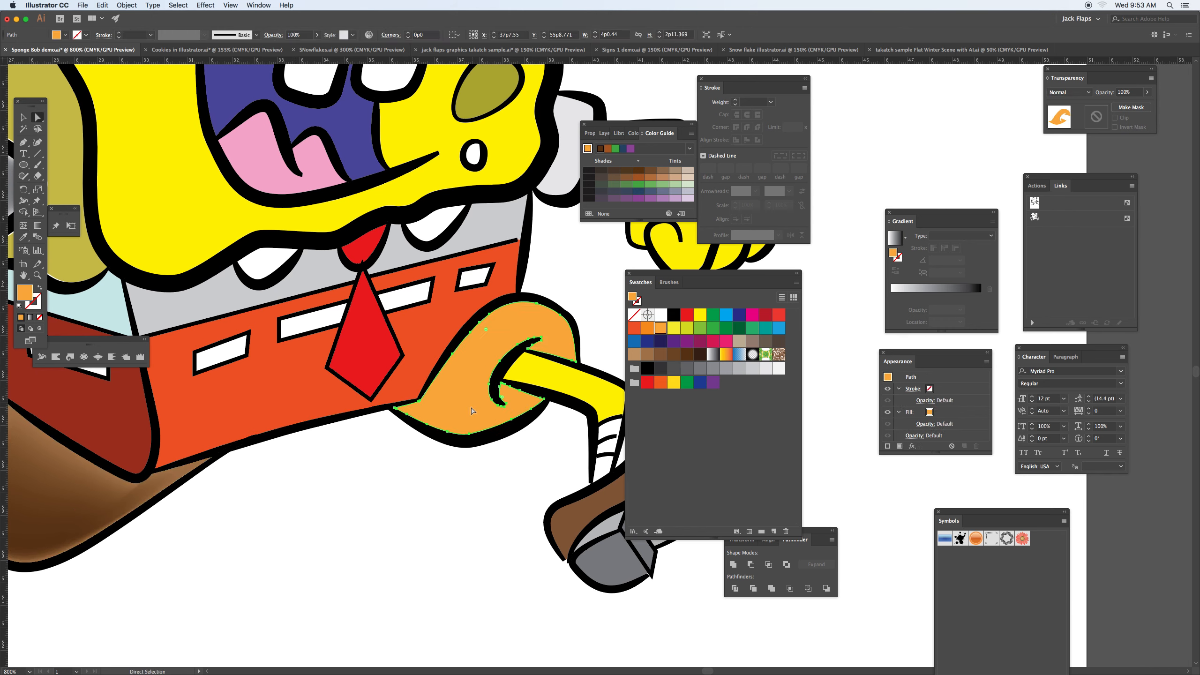
{"action": "key", "text": "u"}
{"action": "left_click", "coordinate": [449, 418]}
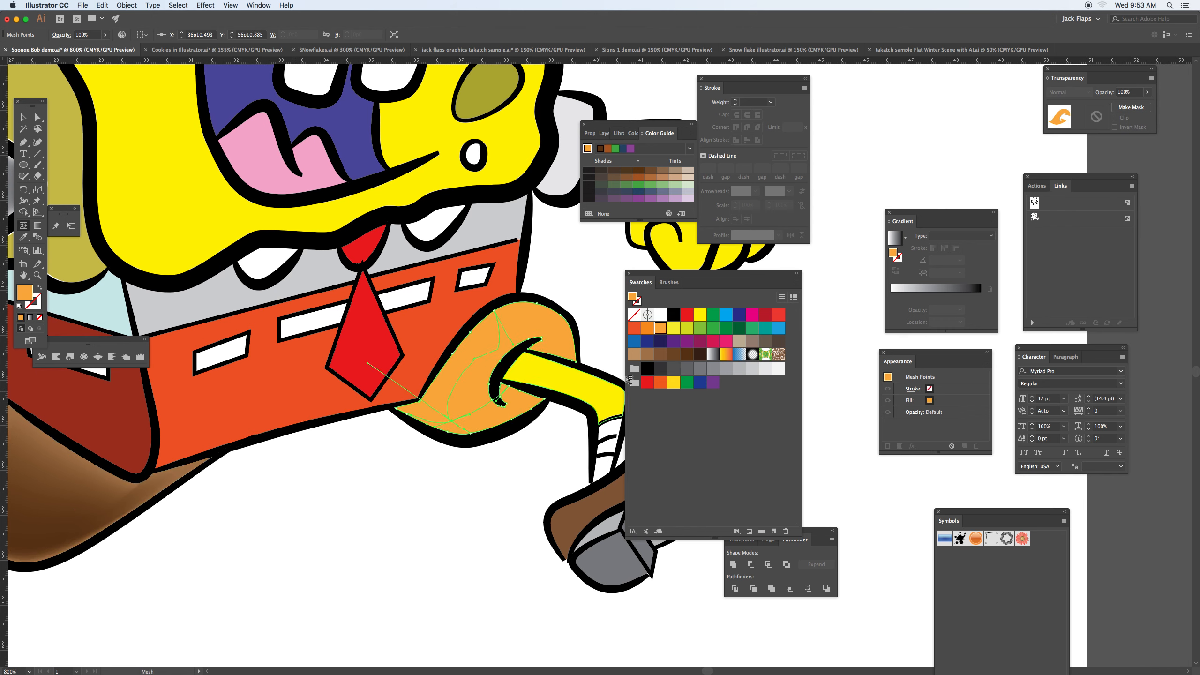
{"action": "left_click", "coordinate": [638, 331]}
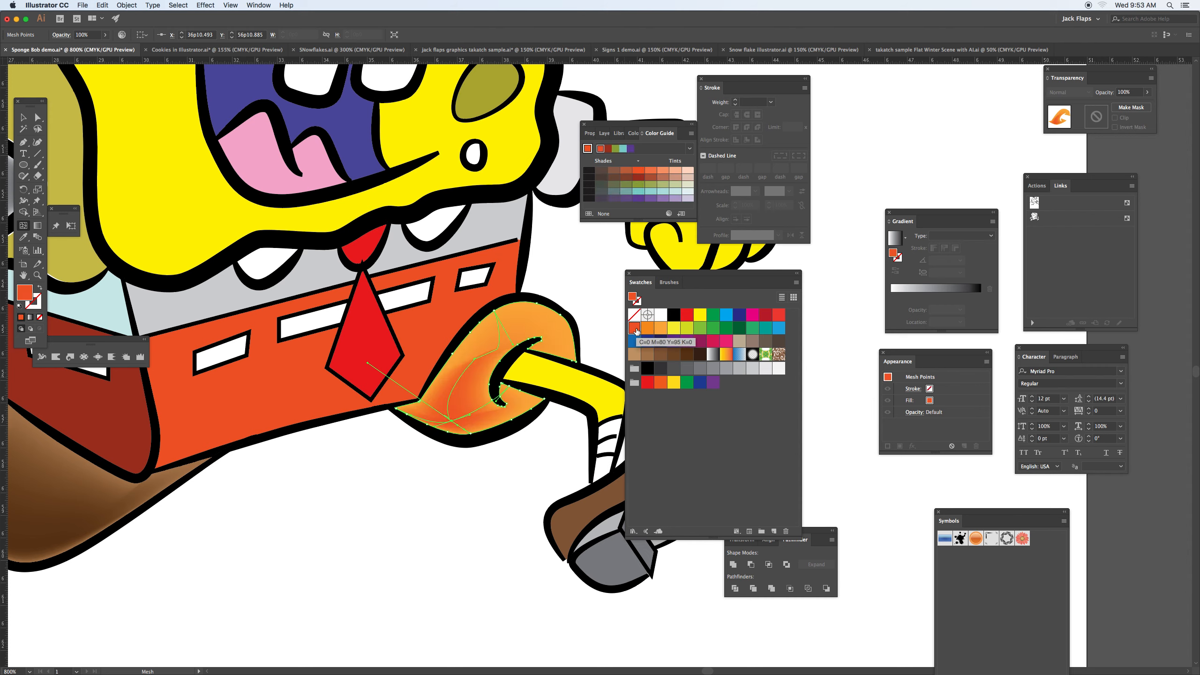
Step: Recolor the front yellow leg a softer yellow, add a mesh point to it, and shade the point olive yellow
{"action": "key", "text": "a"}
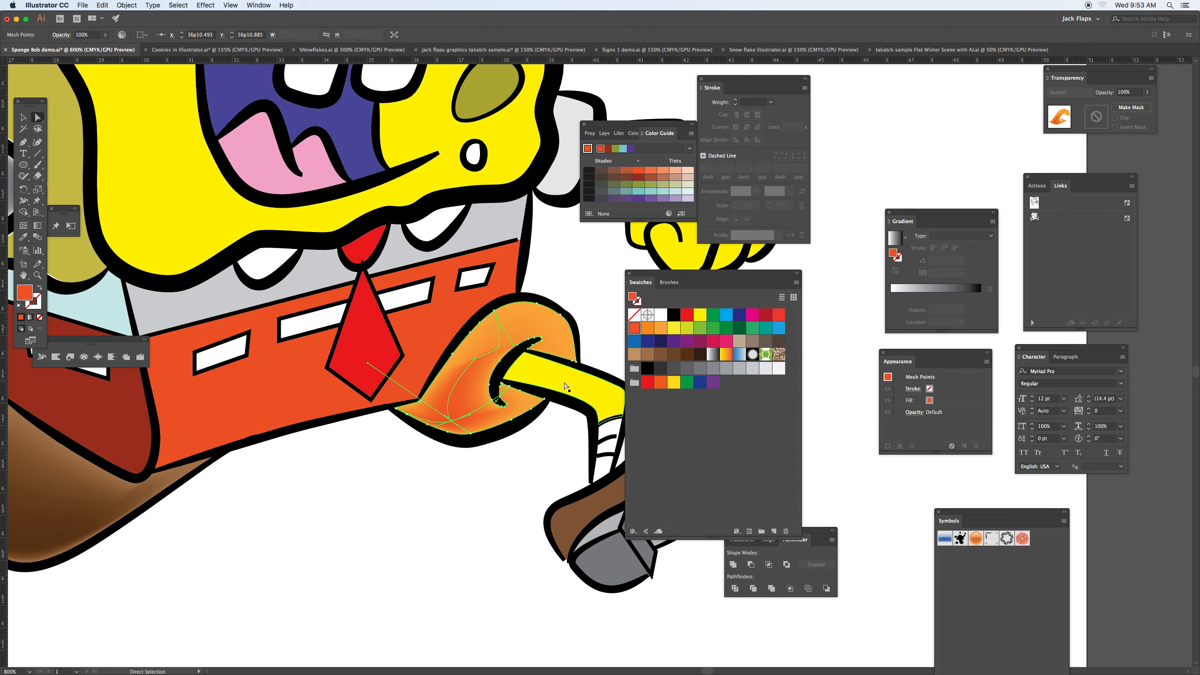
{"action": "left_click", "coordinate": [557, 383]}
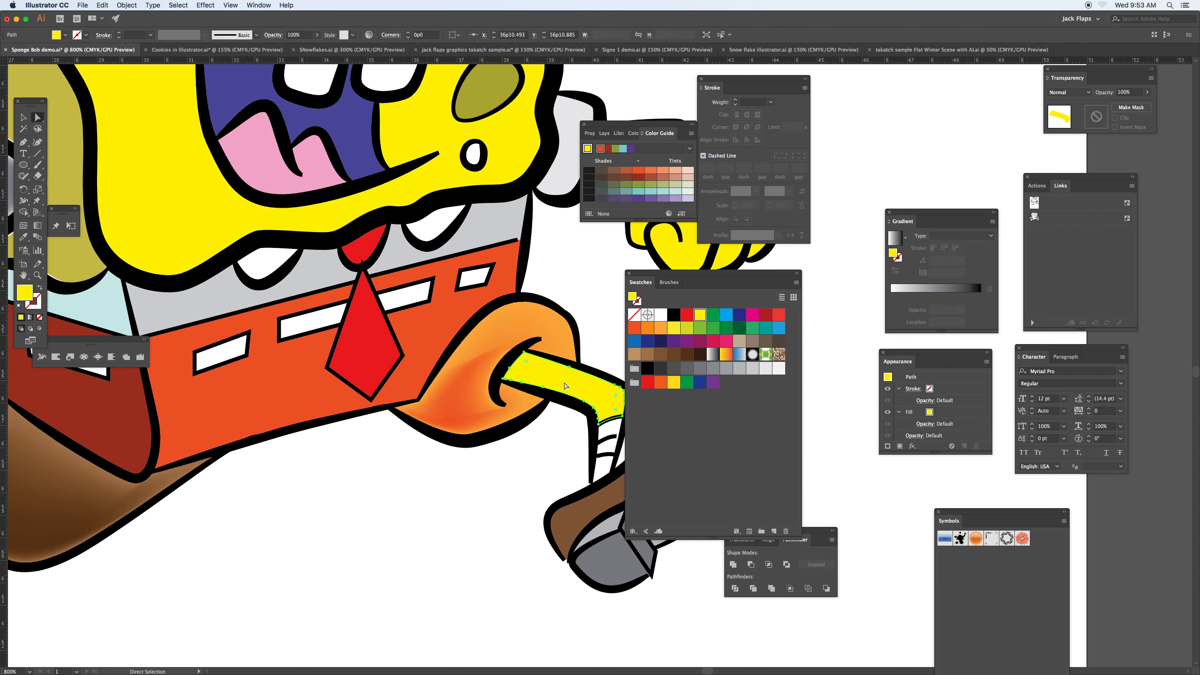
{"action": "left_click", "coordinate": [674, 328]}
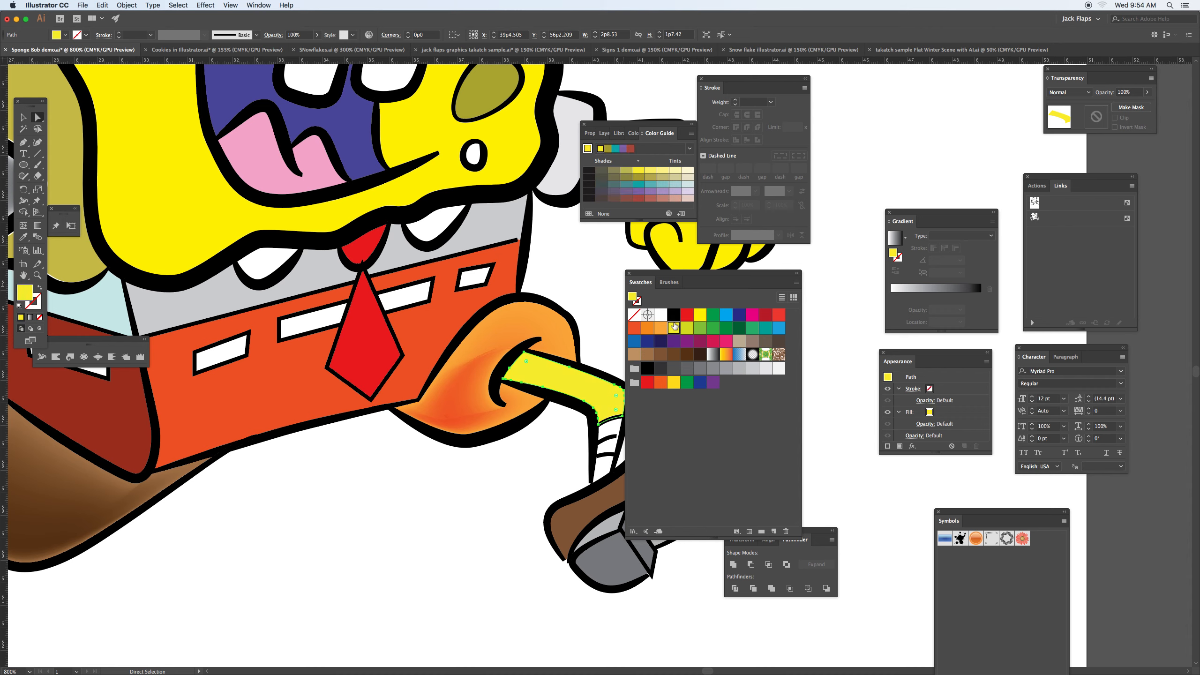
{"action": "key", "text": "u"}
{"action": "left_click", "coordinate": [560, 389]}
{"action": "scroll", "coordinate": [567, 331], "scroll_direction": "right", "scroll_amount": 5}
{"action": "scroll", "coordinate": [567, 331], "scroll_direction": "down", "scroll_amount": 1}
{"action": "left_click", "coordinate": [651, 177]}
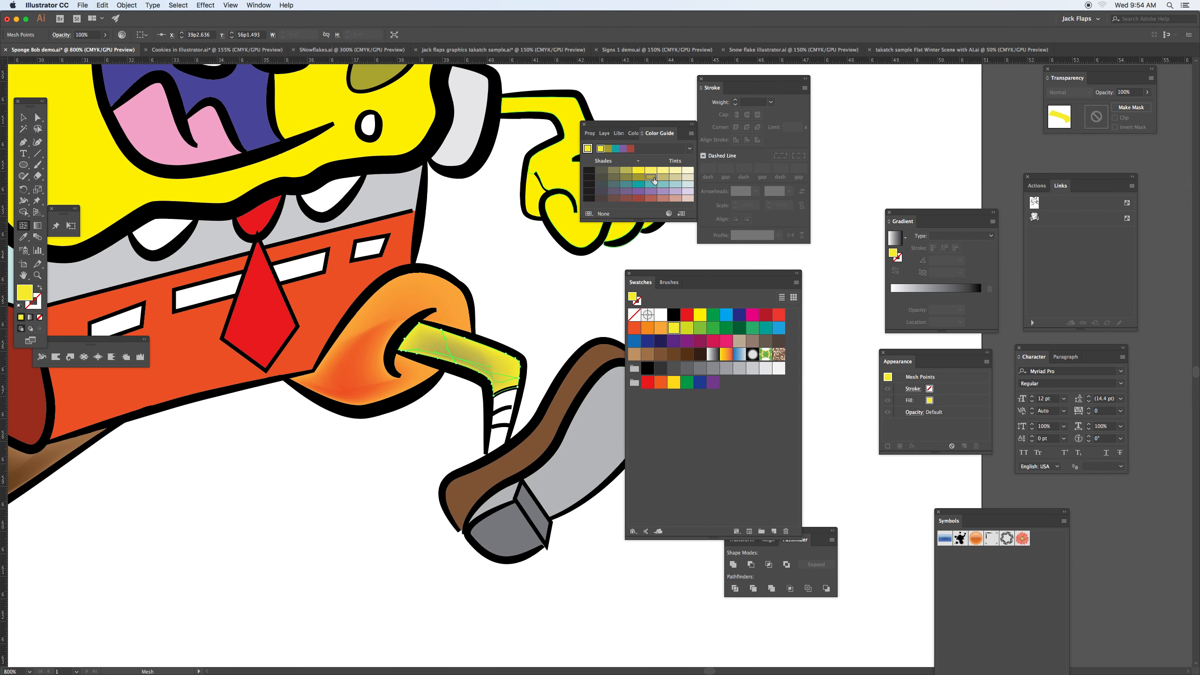
{"action": "left_click", "coordinate": [626, 178]}
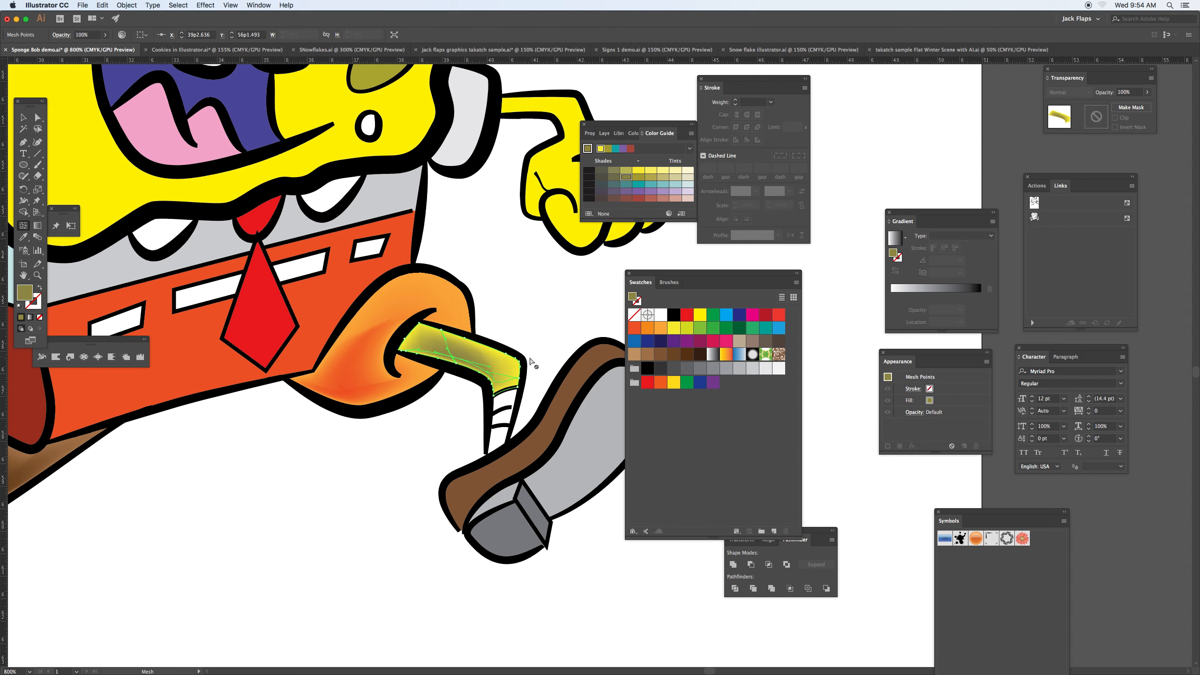
{"action": "left_click", "coordinate": [627, 171]}
Step: Select the front shoe's light gray sole, add a mesh point near its heel end, and color it medium gray
{"action": "left_click_drag", "start_coordinate": [516, 374], "coordinate": [412, 308]}
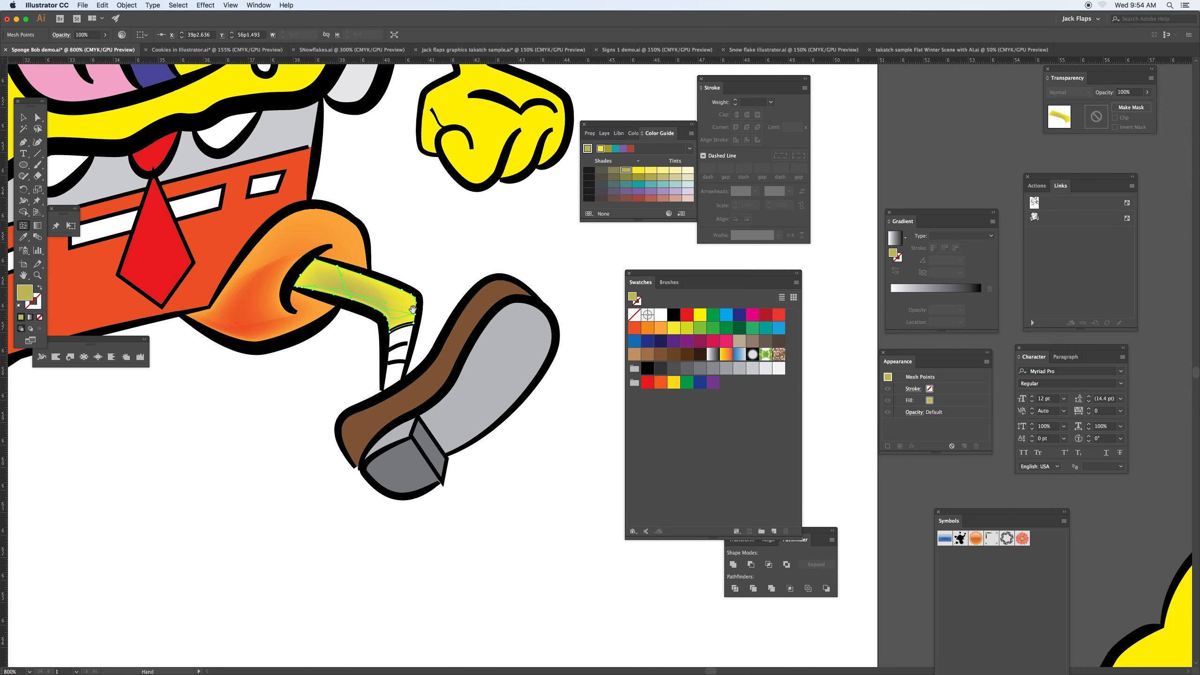
{"action": "key", "text": "a"}
{"action": "left_click", "coordinate": [498, 365]}
{"action": "key", "text": "y"}
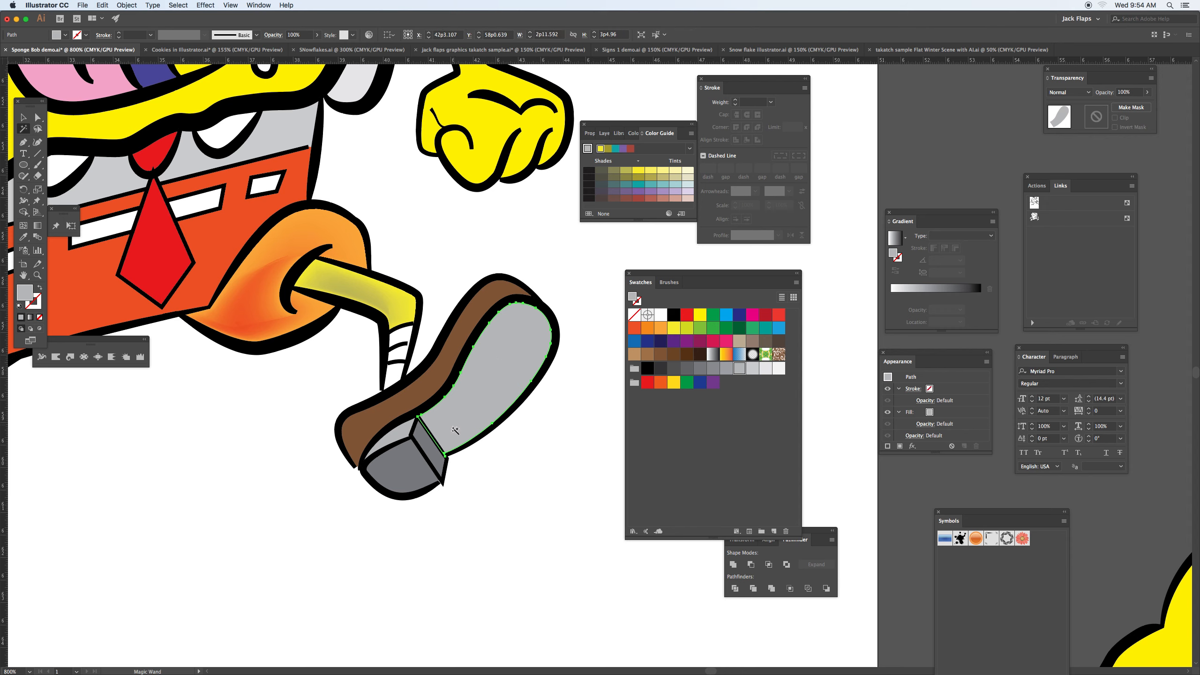
{"action": "key", "text": "u"}
{"action": "left_click", "coordinate": [688, 368]}
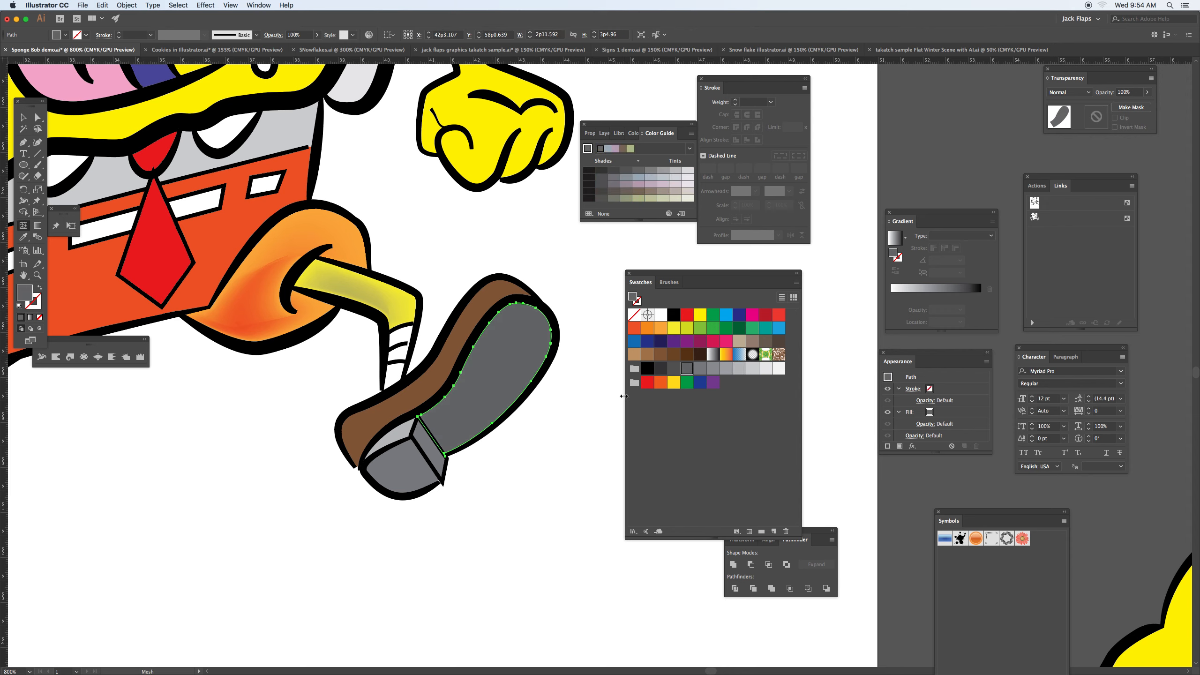
{"action": "key", "text": "super+z"}
{"action": "left_click", "coordinate": [460, 437]}
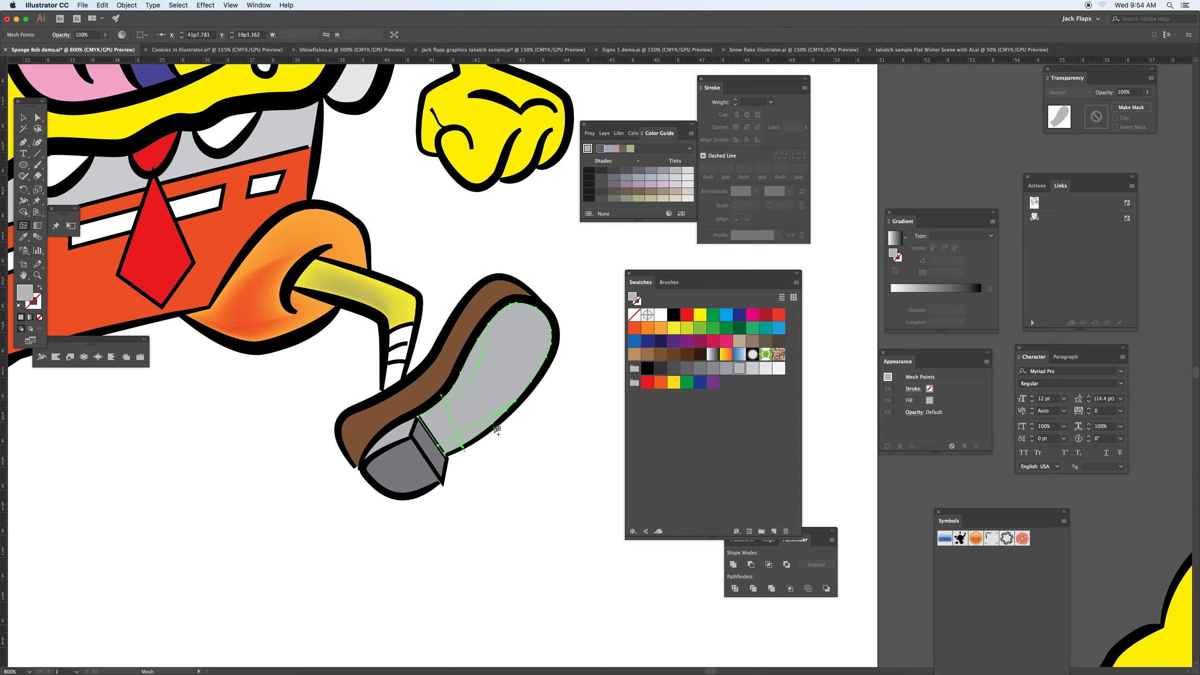
{"action": "left_click", "coordinate": [700, 370]}
Step: Select the light gray sleeve beside the pointing arm, add a mesh point inside it, and color it medium gray
{"action": "left_click_drag", "start_coordinate": [433, 231], "coordinate": [523, 386]}
{"action": "key", "text": "a"}
{"action": "left_click", "coordinate": [438, 230]}
{"action": "key", "text": "u"}
{"action": "left_click", "coordinate": [446, 262]}
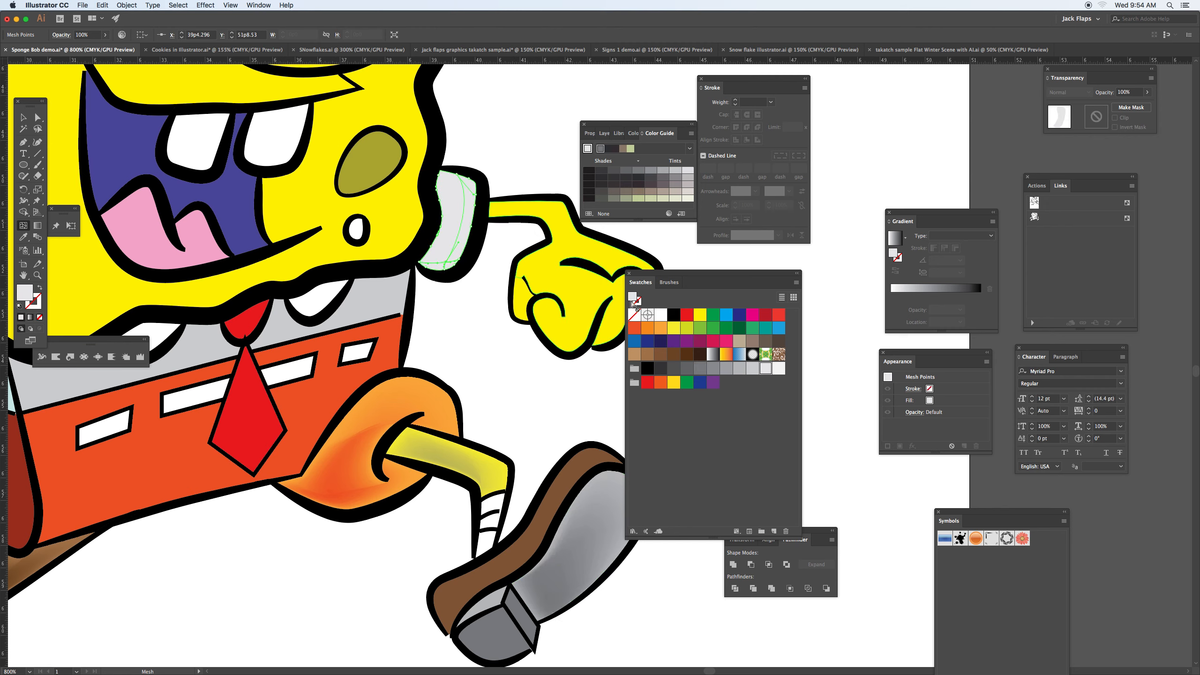
{"action": "left_click", "coordinate": [699, 371]}
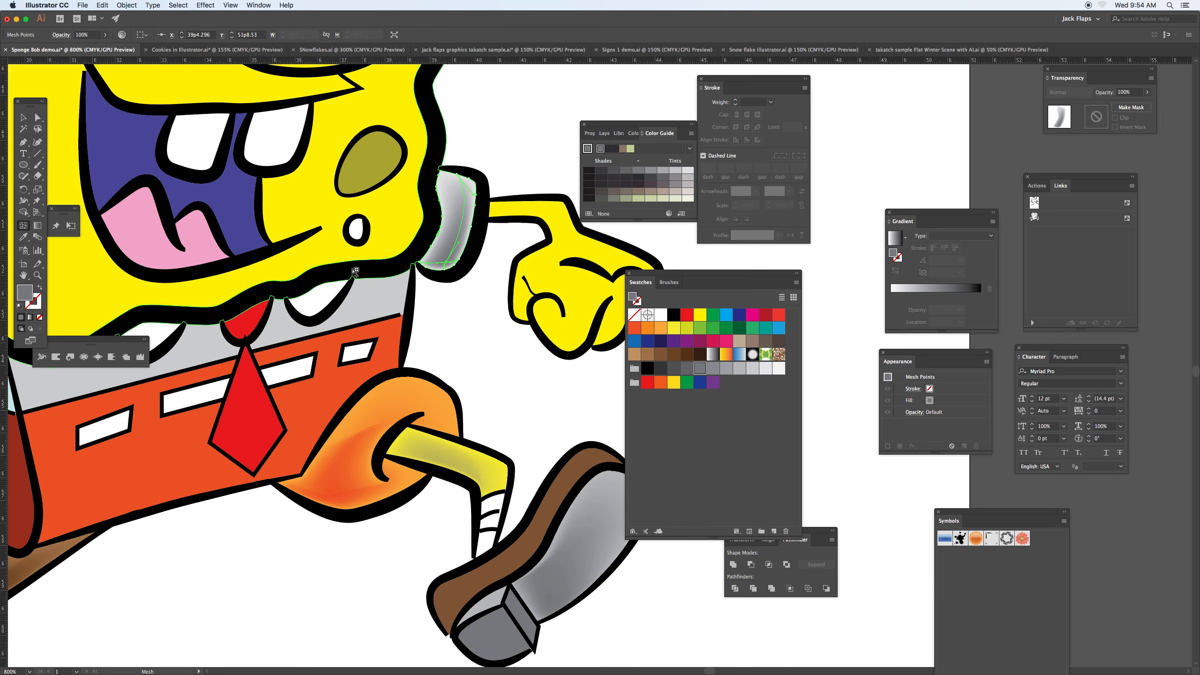
Step: Add a mesh point near the bottom of each of the tongue's two lobes, coloring both a medium pink
{"action": "scroll", "coordinate": [353, 271], "scroll_direction": "left", "scroll_amount": 8}
{"action": "scroll", "coordinate": [353, 271], "scroll_direction": "up", "scroll_amount": 3}
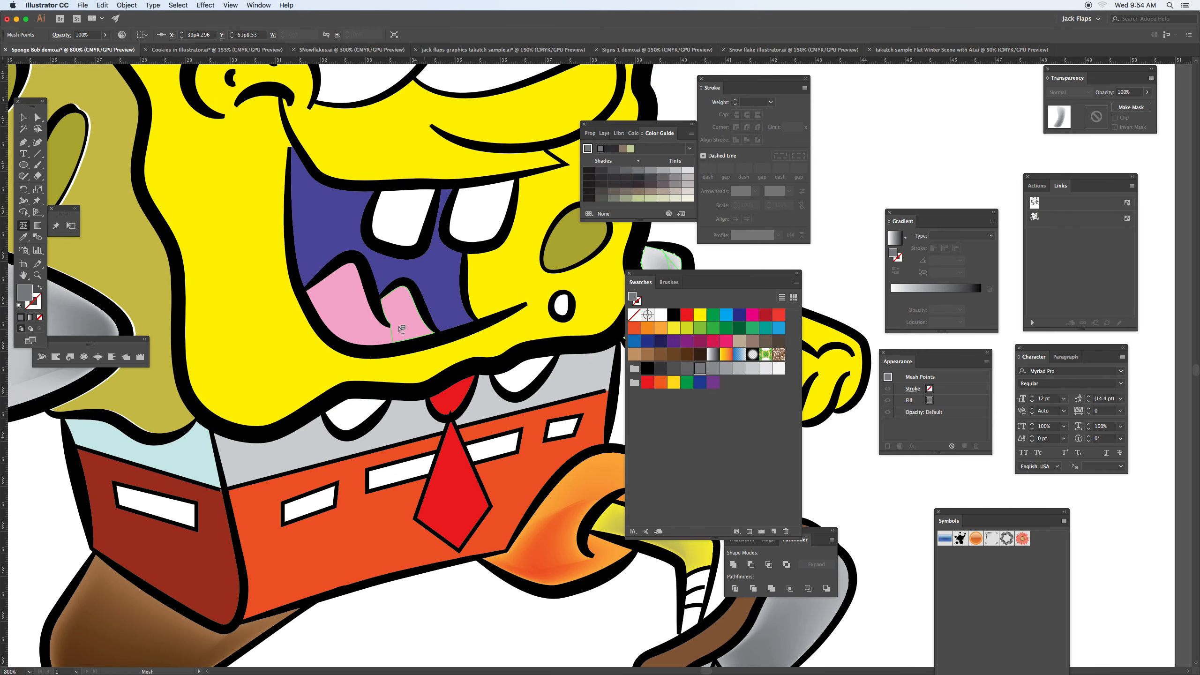
{"action": "key", "text": "a"}
{"action": "left_click", "coordinate": [361, 326]}
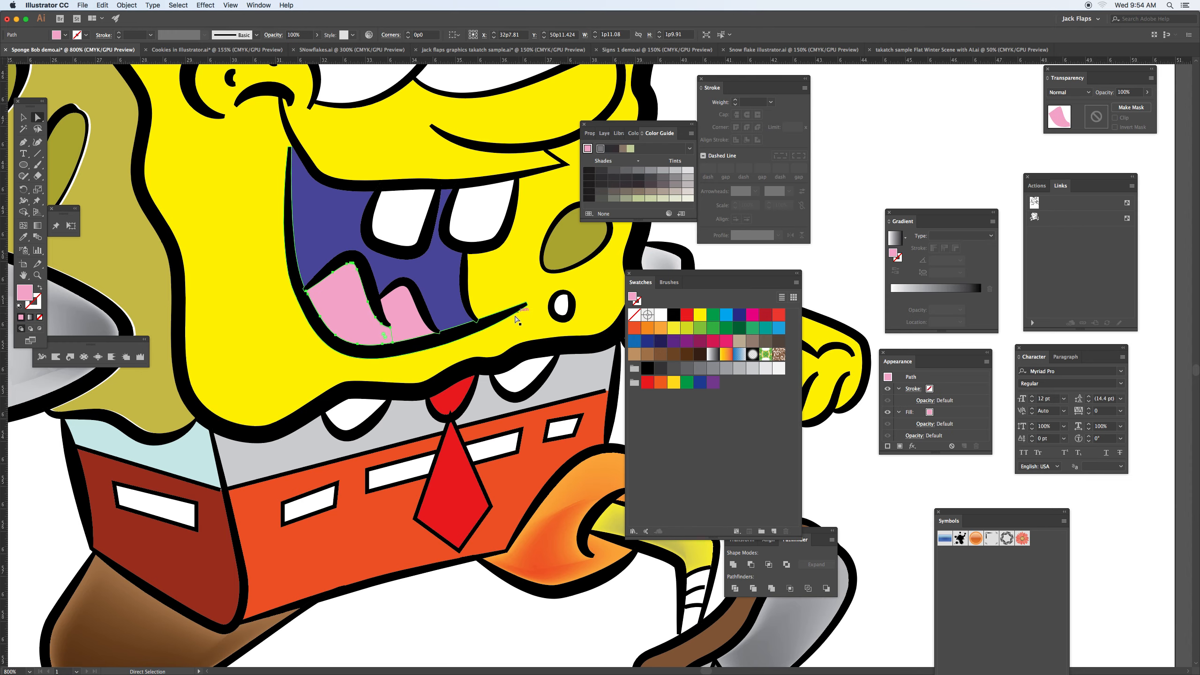
{"action": "key", "text": "u"}
{"action": "left_click", "coordinate": [354, 338]}
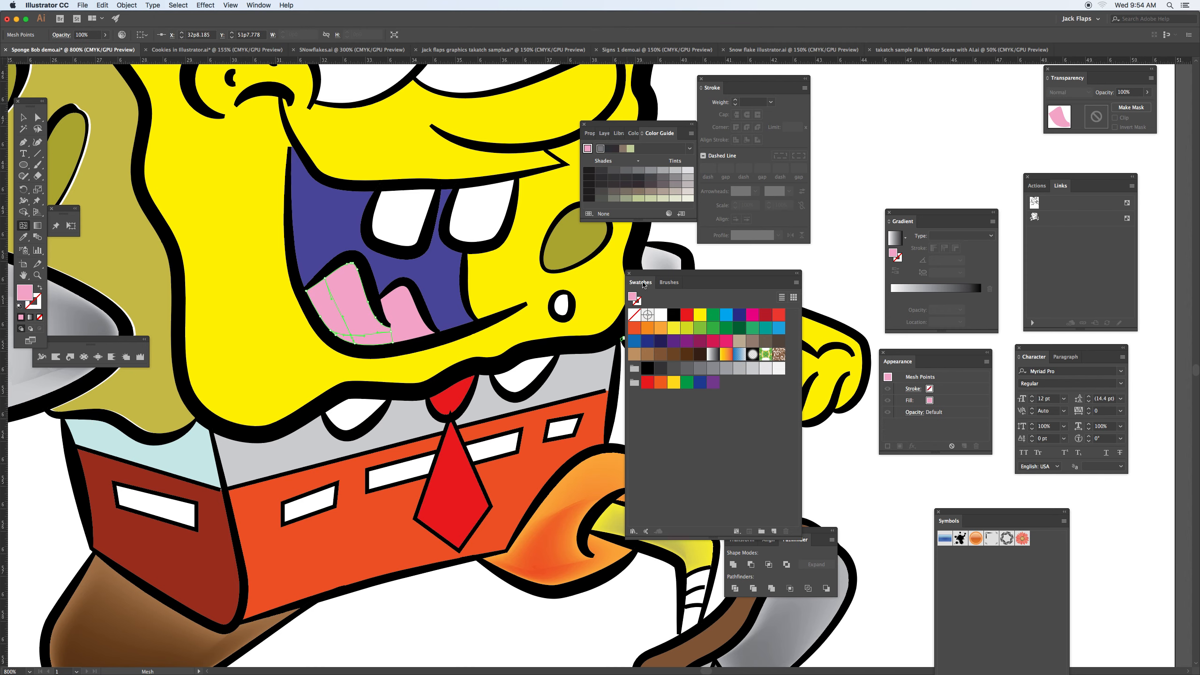
{"action": "left_click", "coordinate": [753, 316]}
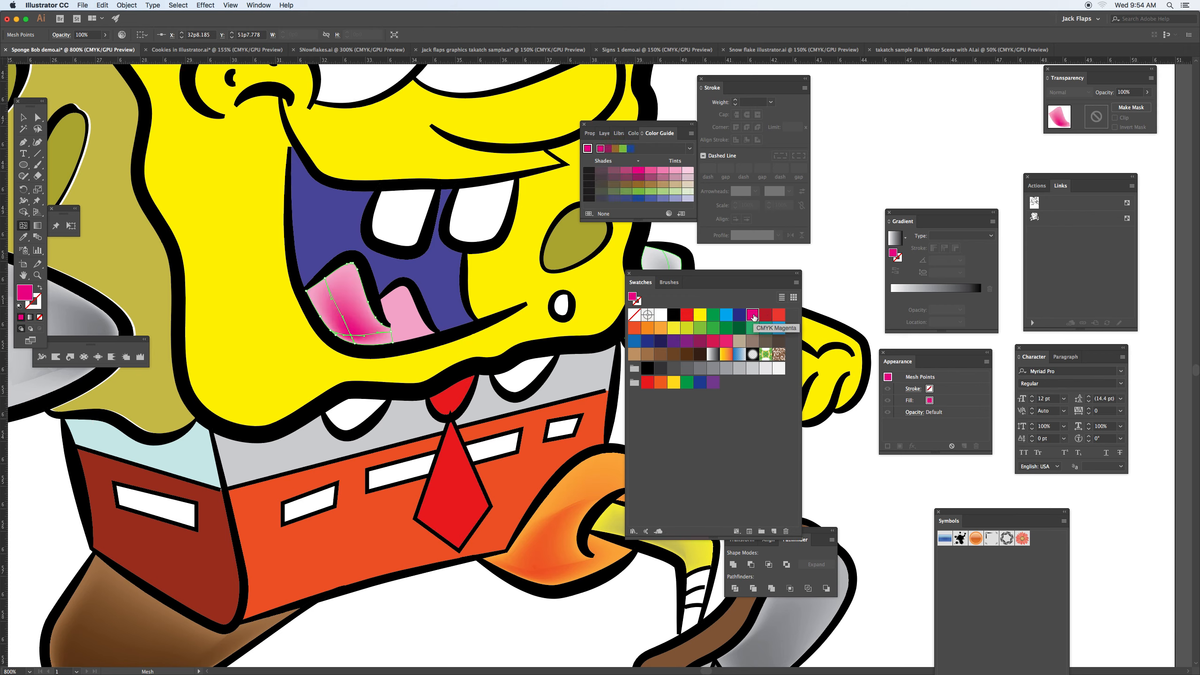
{"action": "left_click", "coordinate": [666, 171]}
{"action": "left_click", "coordinate": [652, 171]}
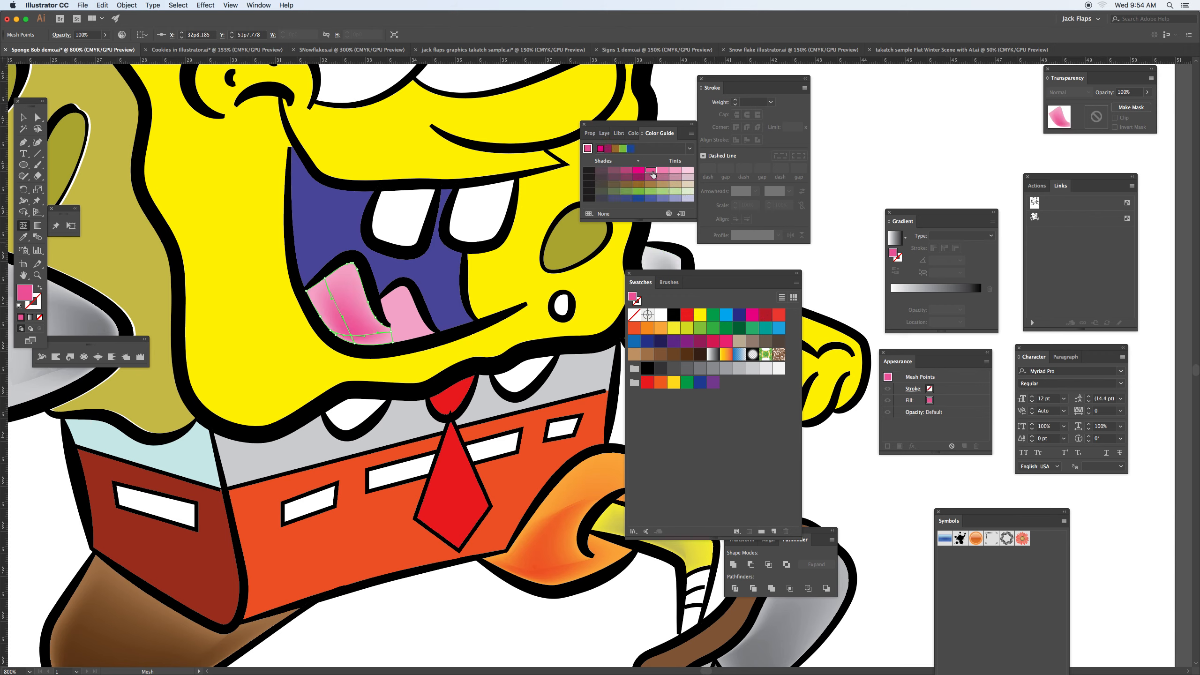
{"action": "left_click", "coordinate": [406, 334]}
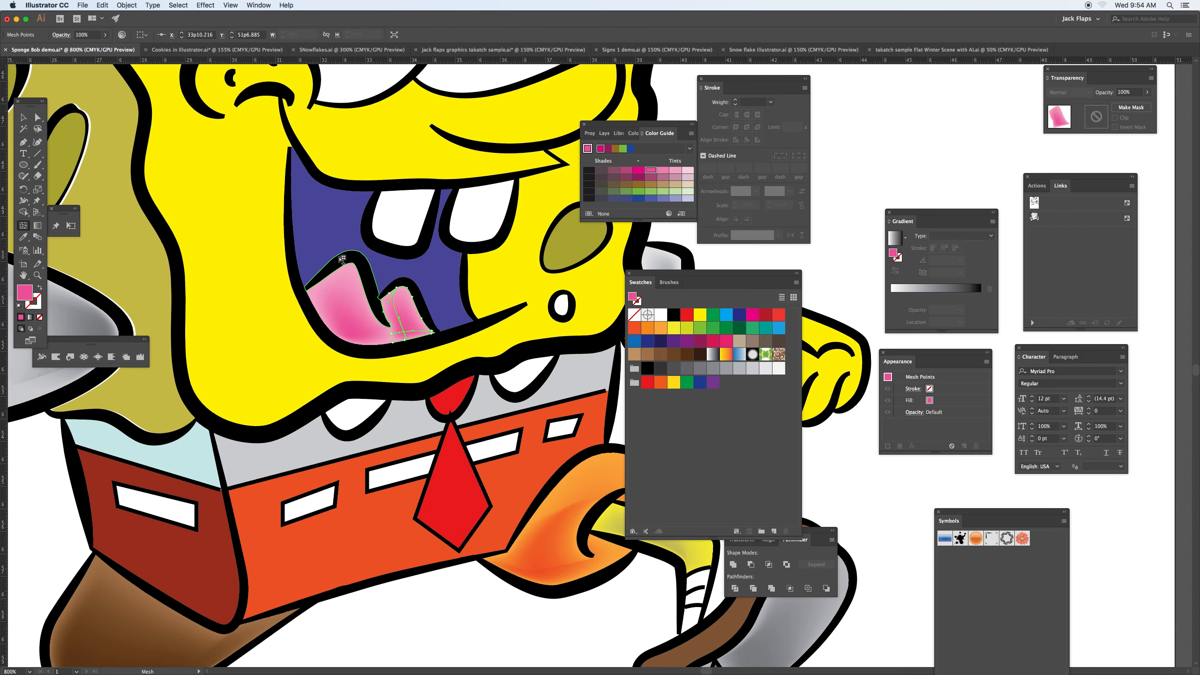
Step: Add a mesh point to the purple mouth interior above the tongue and color it dark navy blue
{"action": "left_click", "coordinate": [311, 258]}
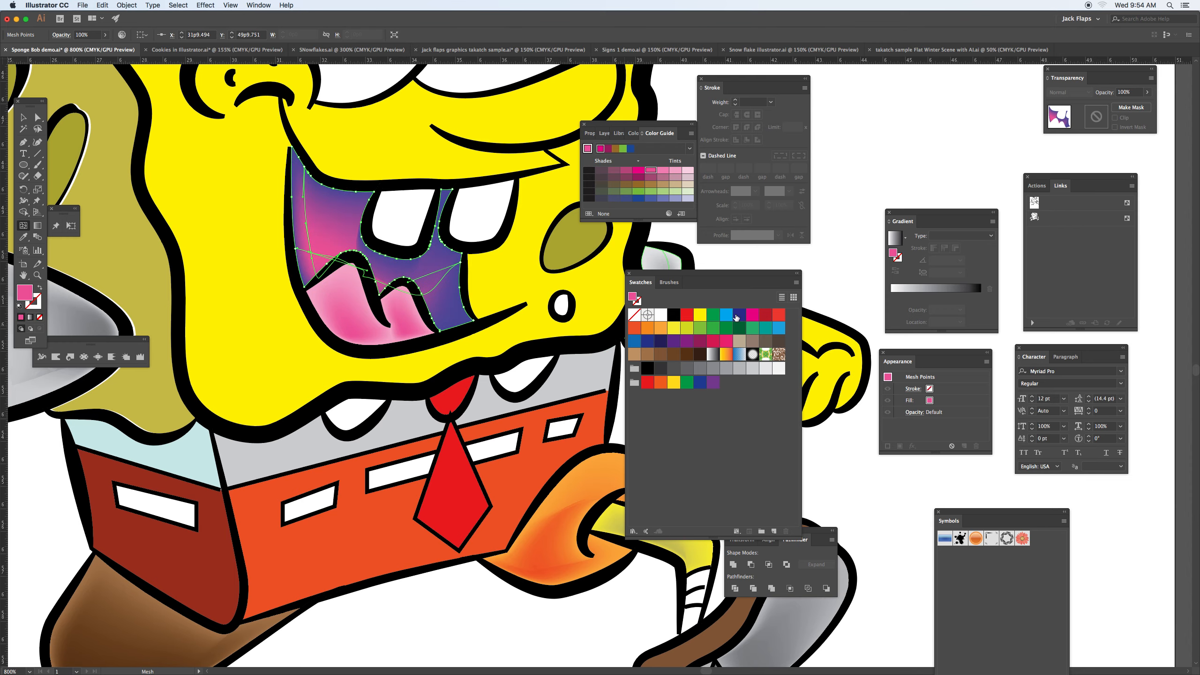
{"action": "left_click", "coordinate": [738, 315]}
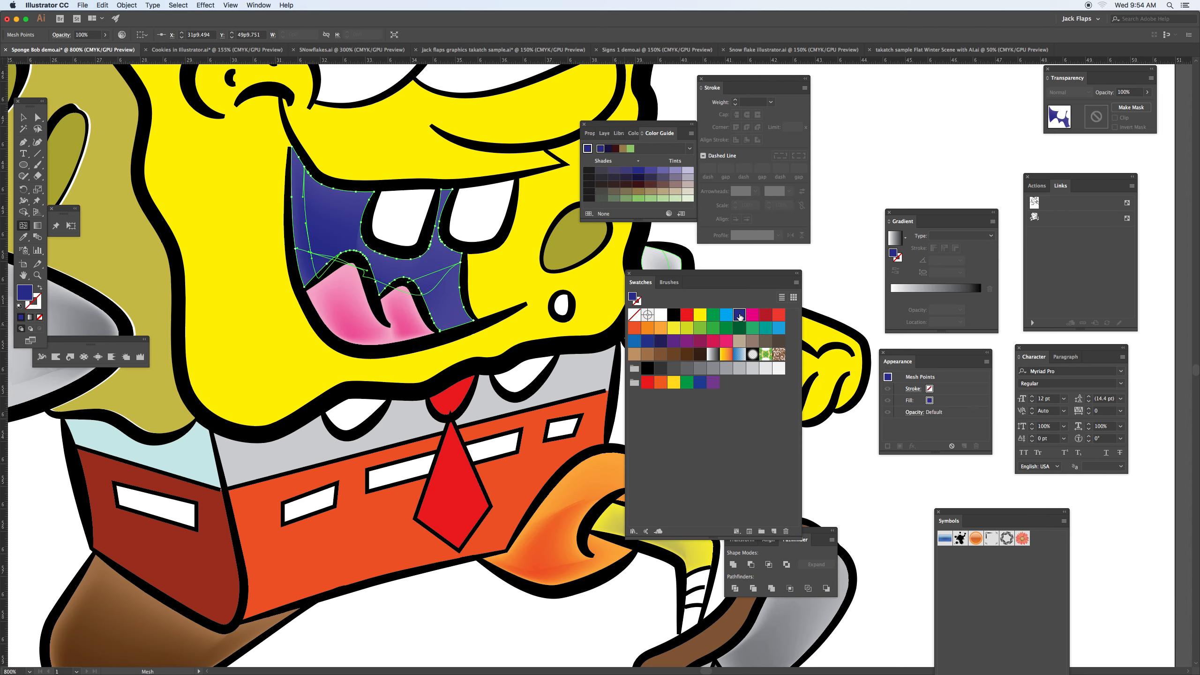
{"action": "left_click", "coordinate": [661, 341]}
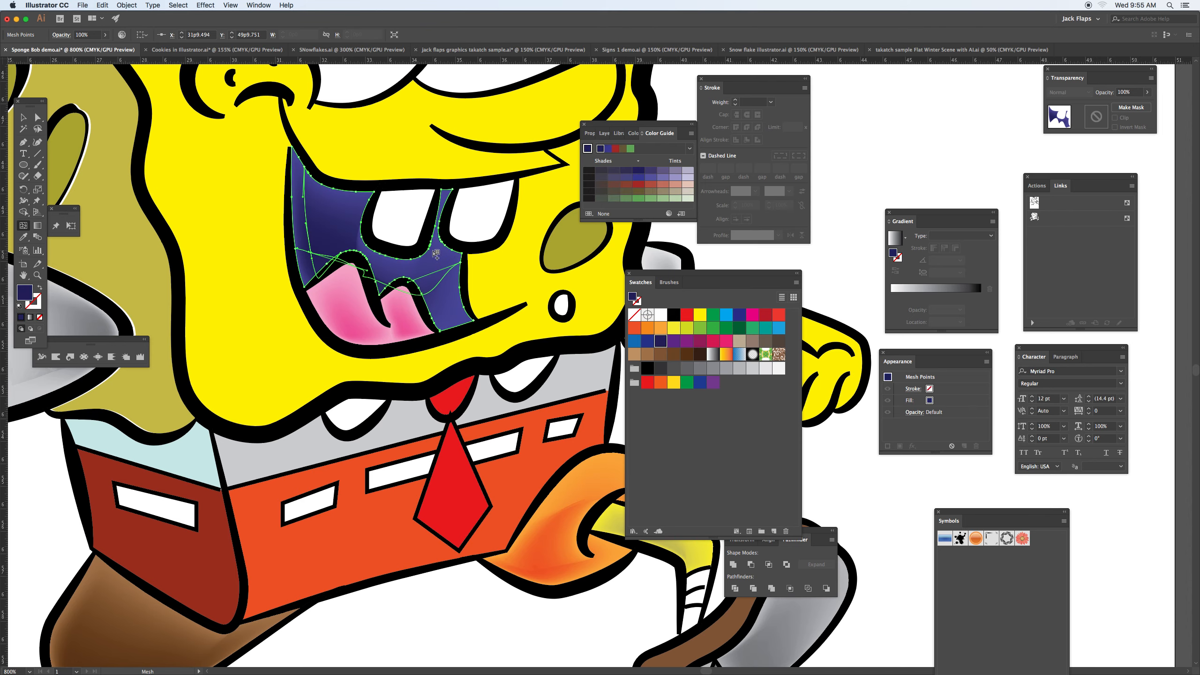
Step: Add a mesh point near the lower edge of the yellow cheek below the eye and color it olive yellow
{"action": "scroll", "coordinate": [436, 255], "scroll_direction": "up", "scroll_amount": 10}
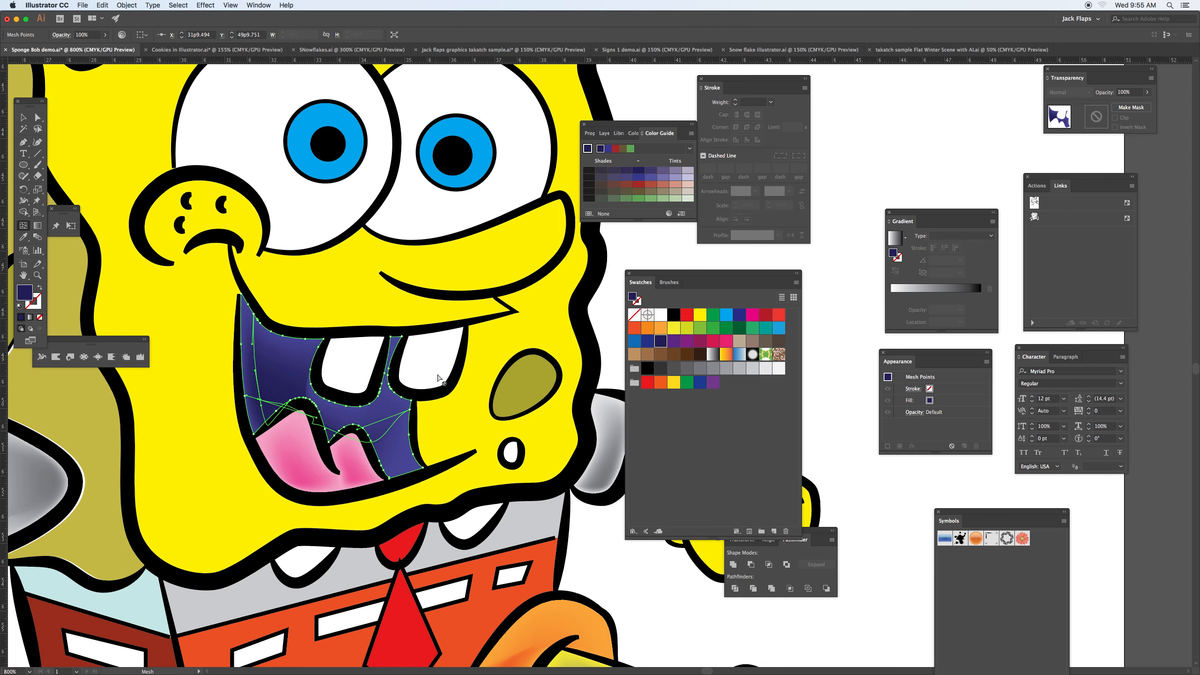
{"action": "left_click", "coordinate": [484, 279]}
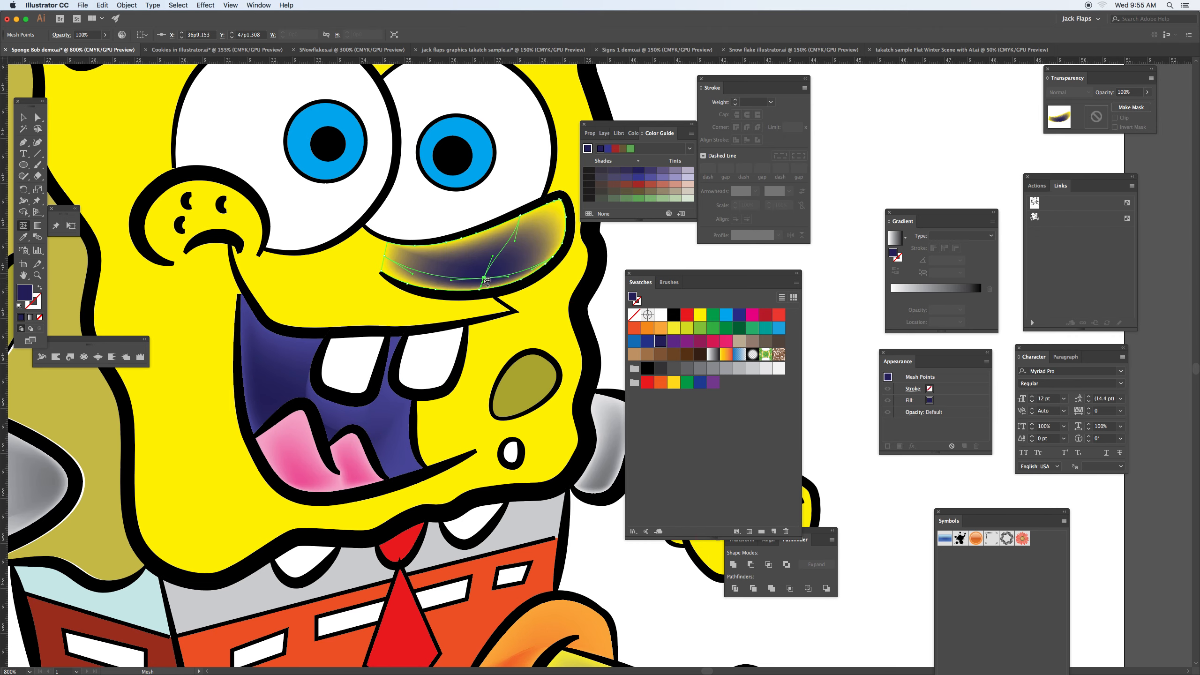
{"action": "left_click", "coordinate": [700, 314]}
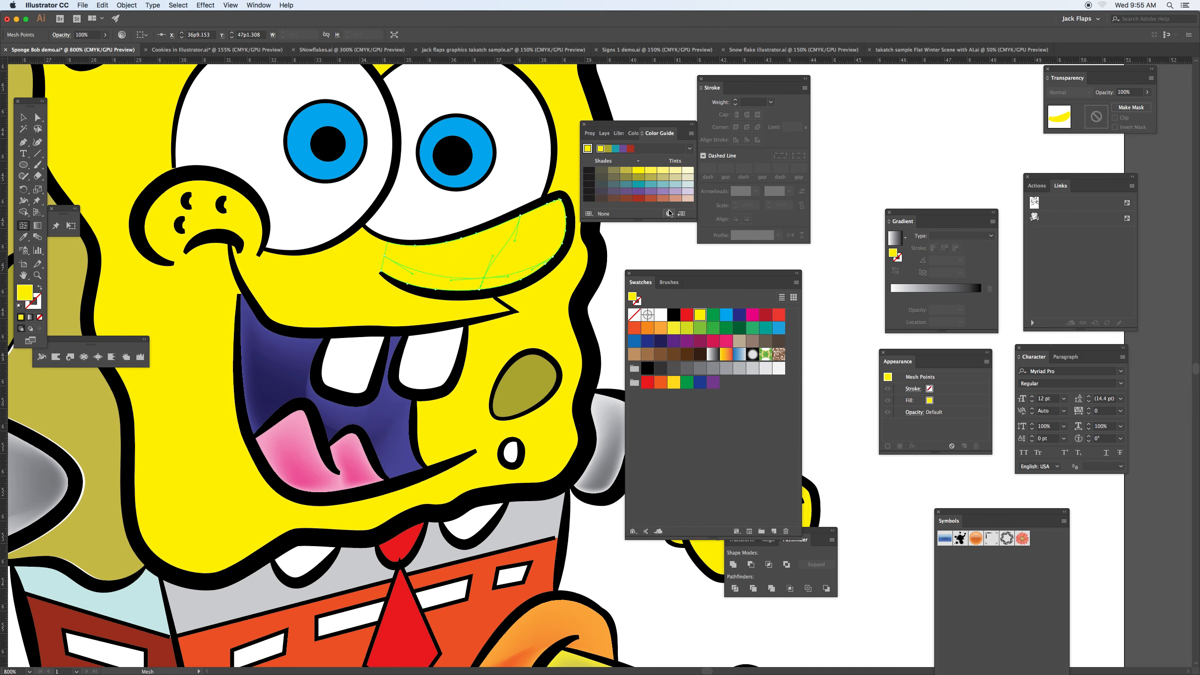
{"action": "left_click", "coordinate": [652, 178]}
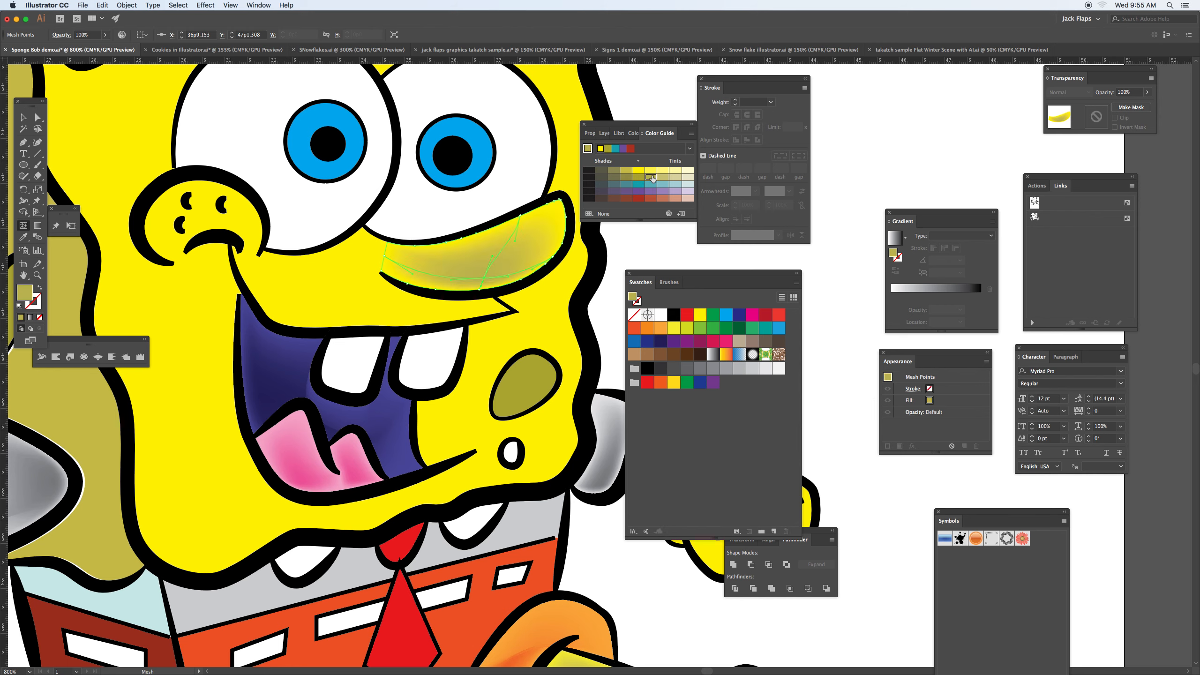
Step: Add olive-yellow mesh points to the face area above the mouth and to the thumb of the clenched hand
{"action": "left_click", "coordinate": [294, 322]}
{"action": "left_click_drag", "start_coordinate": [404, 228], "coordinate": [131, 82]}
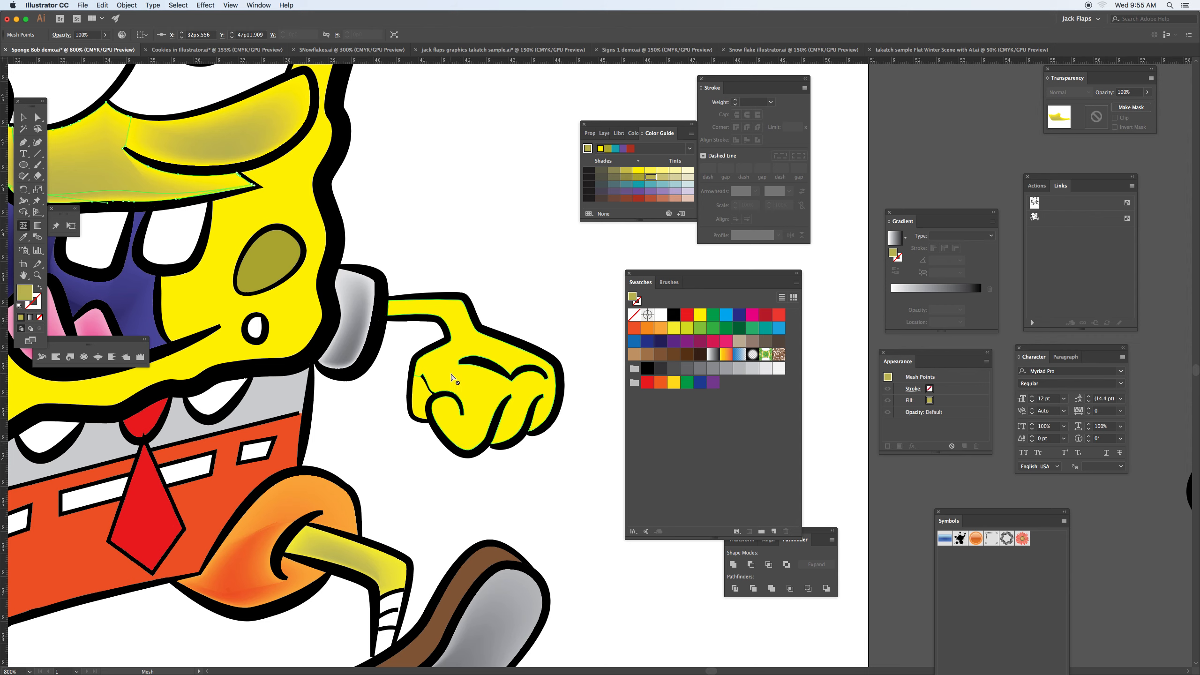
{"action": "left_click", "coordinate": [416, 403]}
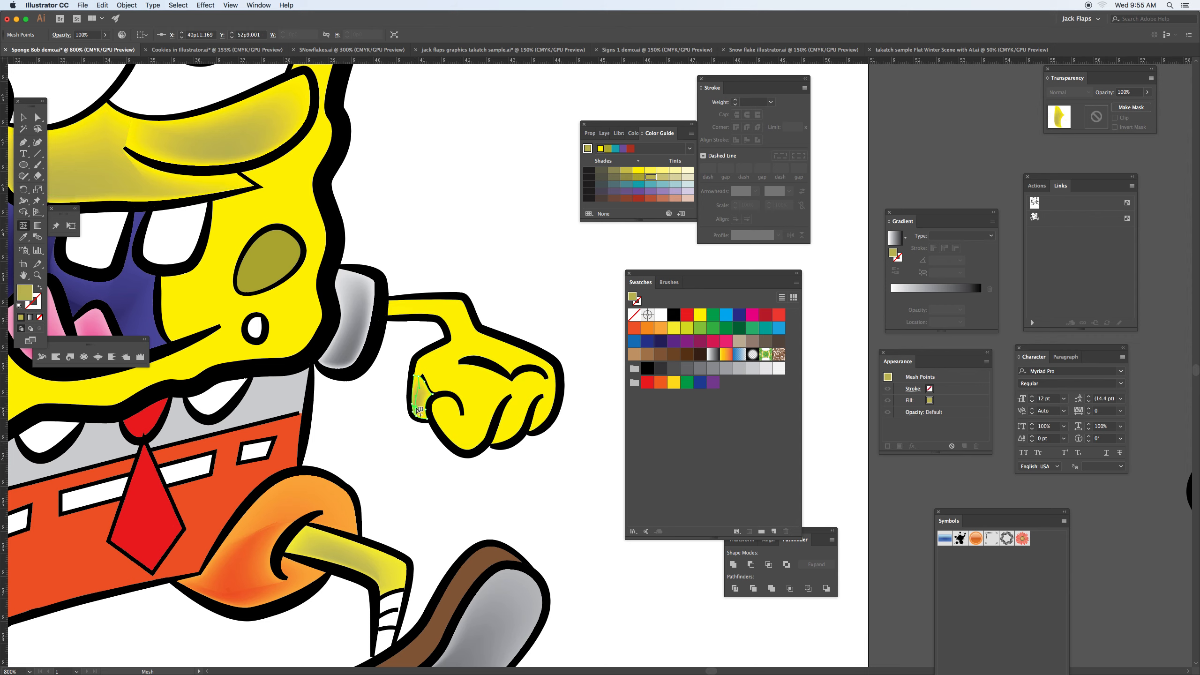
Step: Draw a round highlight about 0p4.69 wide with the Rounded Rectangle tool over the larger eye's pupil and fill it white
{"action": "scroll", "coordinate": [402, 314], "scroll_direction": "left", "scroll_amount": 5}
{"action": "scroll", "coordinate": [402, 313], "scroll_direction": "up", "scroll_amount": 2}
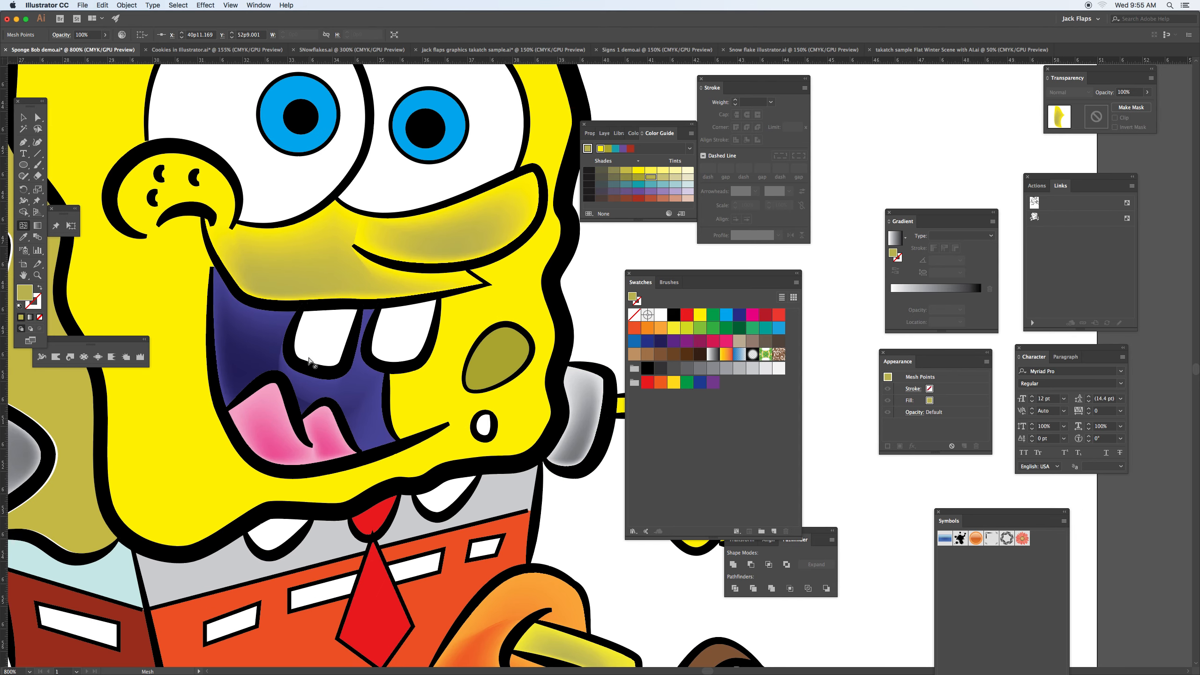
{"action": "scroll", "coordinate": [331, 374], "scroll_direction": "up", "scroll_amount": 4}
{"action": "scroll", "coordinate": [331, 373], "scroll_direction": "left", "scroll_amount": 3}
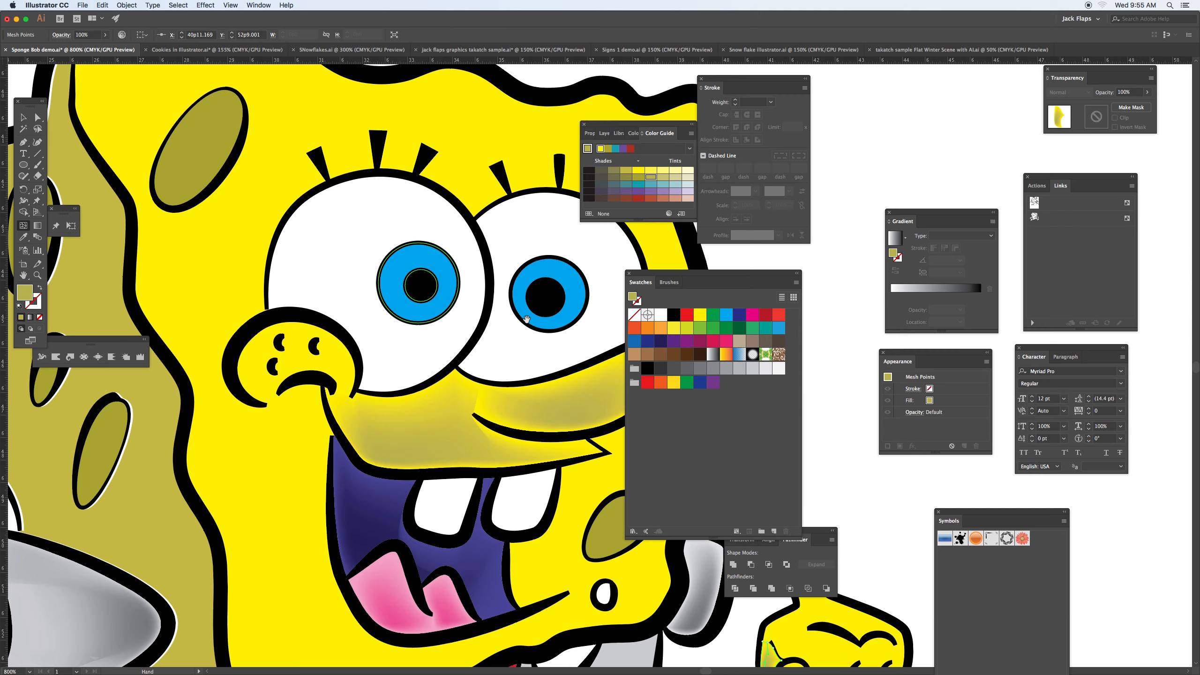
{"action": "scroll", "coordinate": [425, 327], "scroll_direction": "right", "scroll_amount": 5}
{"action": "scroll", "coordinate": [426, 327], "scroll_direction": "up", "scroll_amount": 2}
{"action": "left_click_drag", "start_coordinate": [24, 167], "coordinate": [52, 179]}
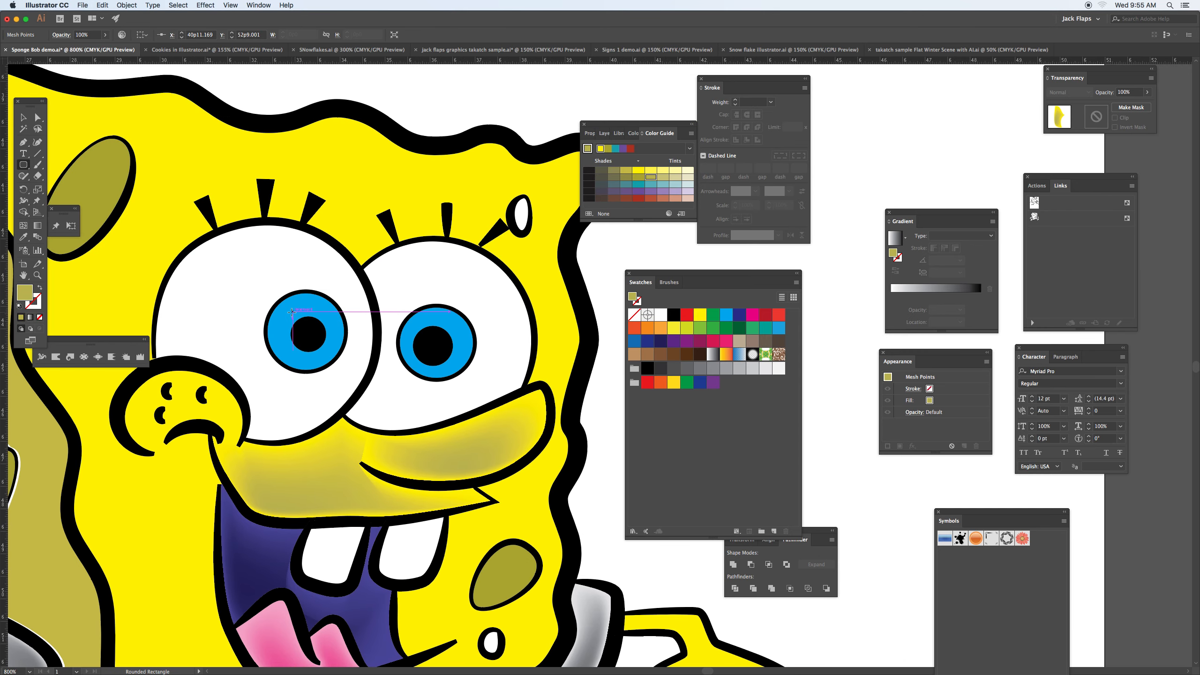
{"action": "left_click_drag", "start_coordinate": [306, 326], "coordinate": [312, 332]}
{"action": "left_click_drag", "start_coordinate": [311, 331], "coordinate": [311, 331]}
{"action": "left_click", "coordinate": [661, 315]}
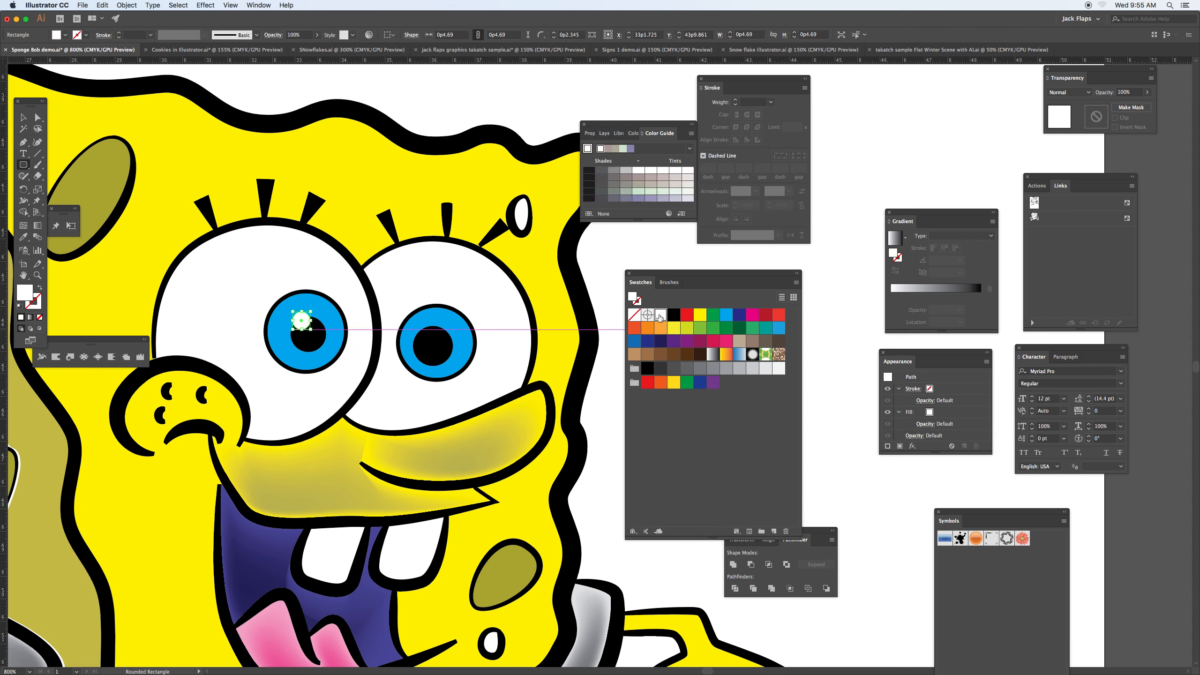
Step: Duplicate the white highlight onto the other eye's pupil and deselect it
{"action": "left_click", "coordinate": [23, 117]}
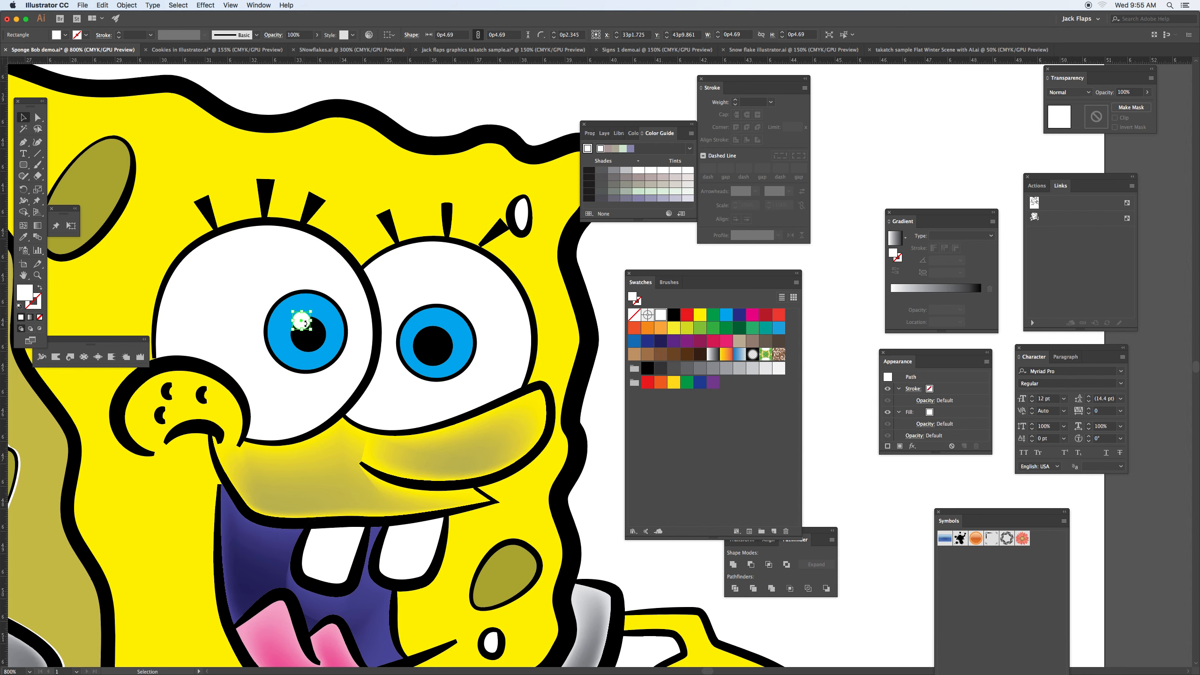
{"action": "left_click_drag", "start_coordinate": [303, 326], "coordinate": [423, 335]}
{"action": "left_click", "coordinate": [274, 267]}
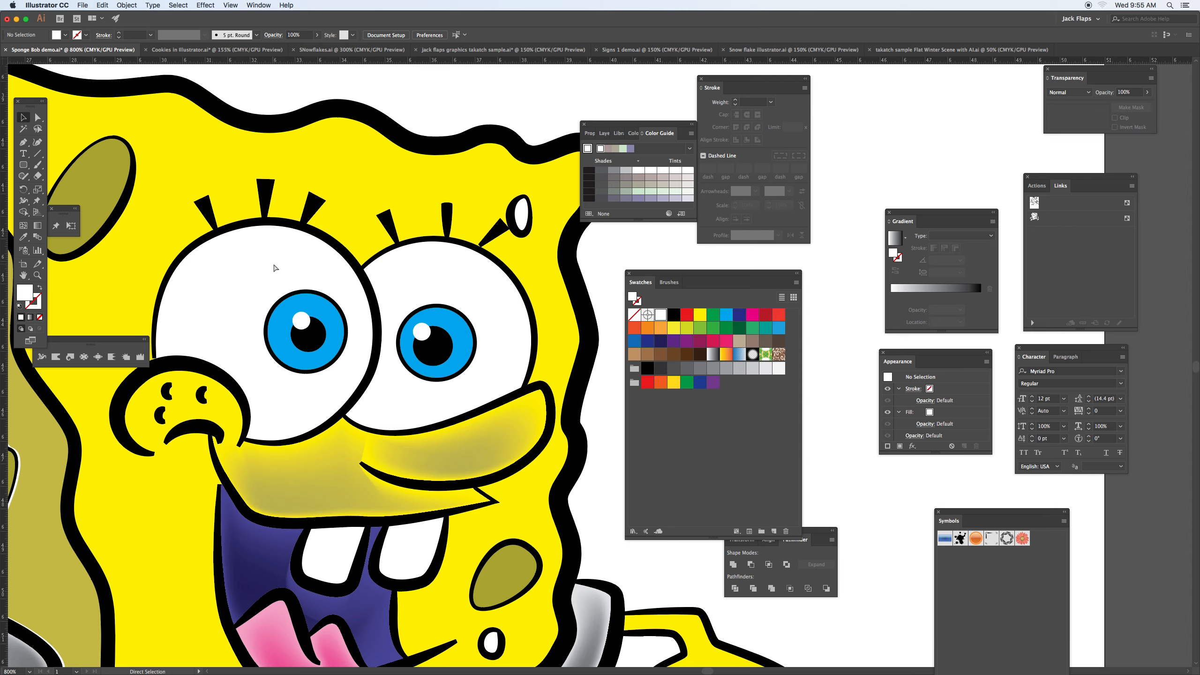
Step: Select the colored character's artwork on the artboard to inspect its gradient mesh lines as a whole
{"action": "key", "text": "super+minus"}
{"action": "key", "text": "super+minus"}
{"action": "key", "text": "super+minus"}
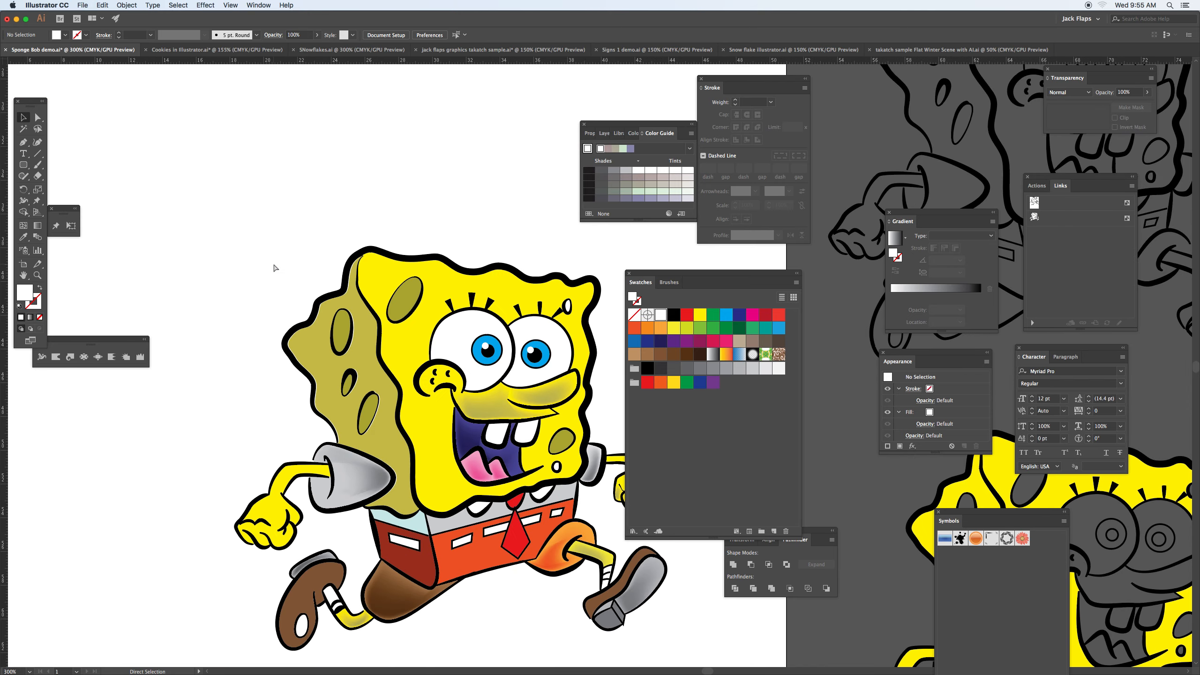
{"action": "left_click_drag", "start_coordinate": [470, 391], "coordinate": [367, 318]}
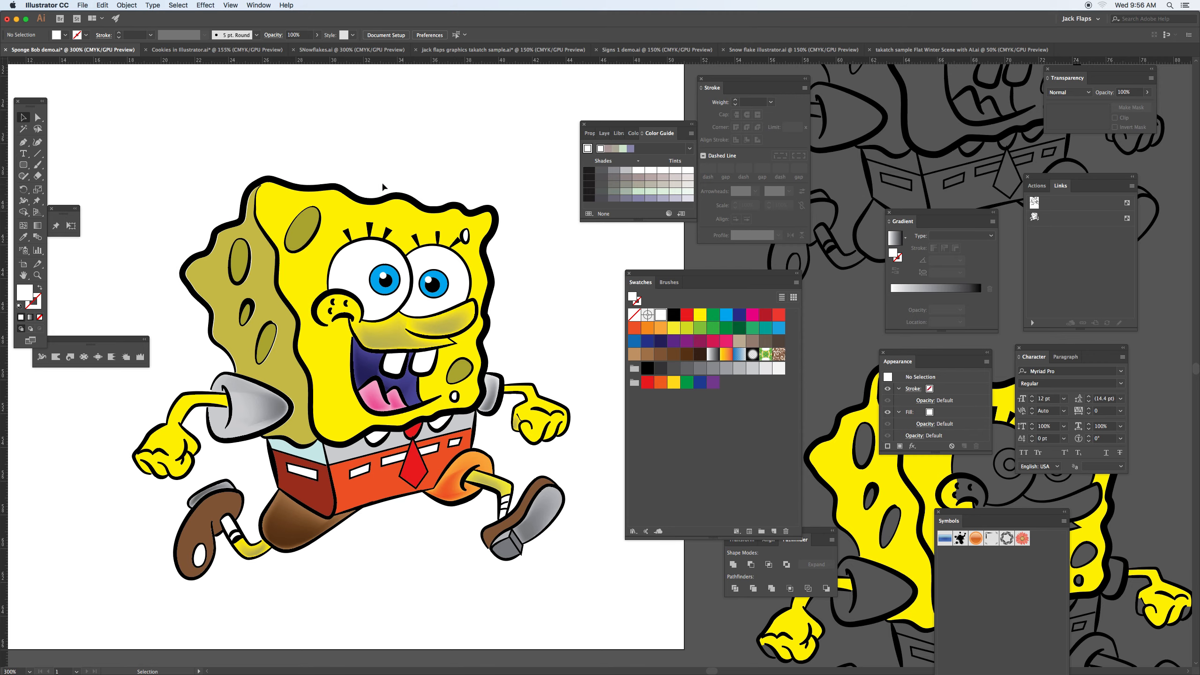
{"action": "left_click_drag", "start_coordinate": [182, 182], "coordinate": [480, 542]}
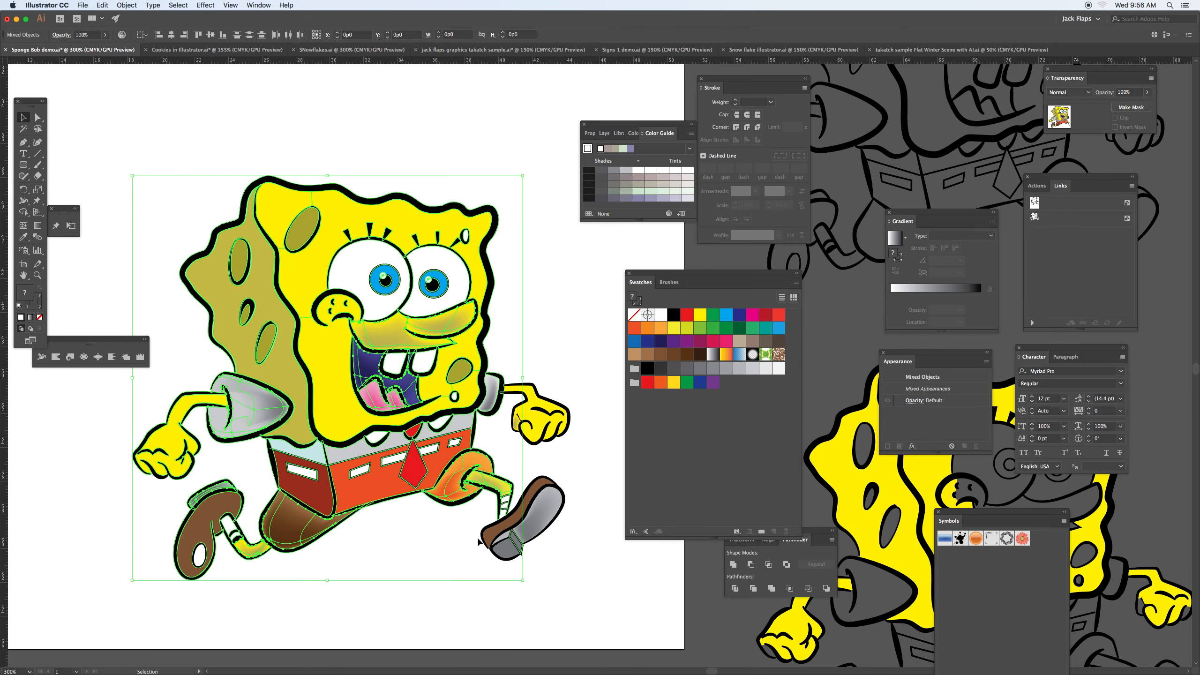
Step: Hide all panels and the rulers to clear the workspace around the colored character
{"action": "key", "text": "Tab"}
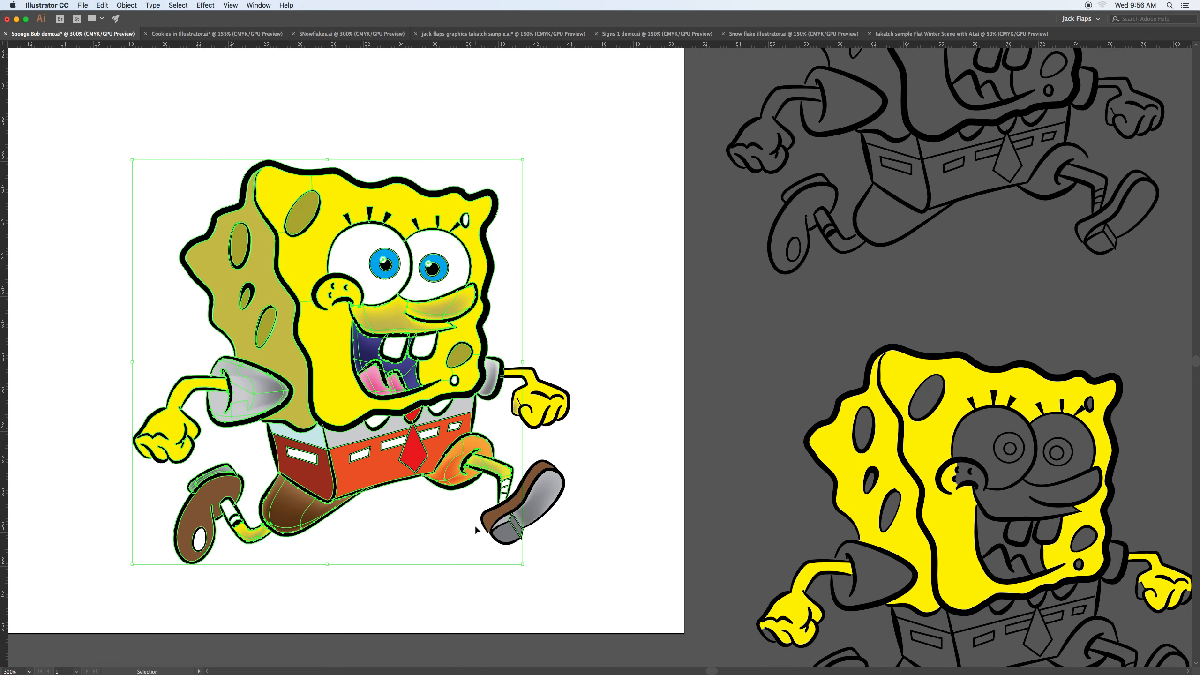
{"action": "key", "text": "super+r"}
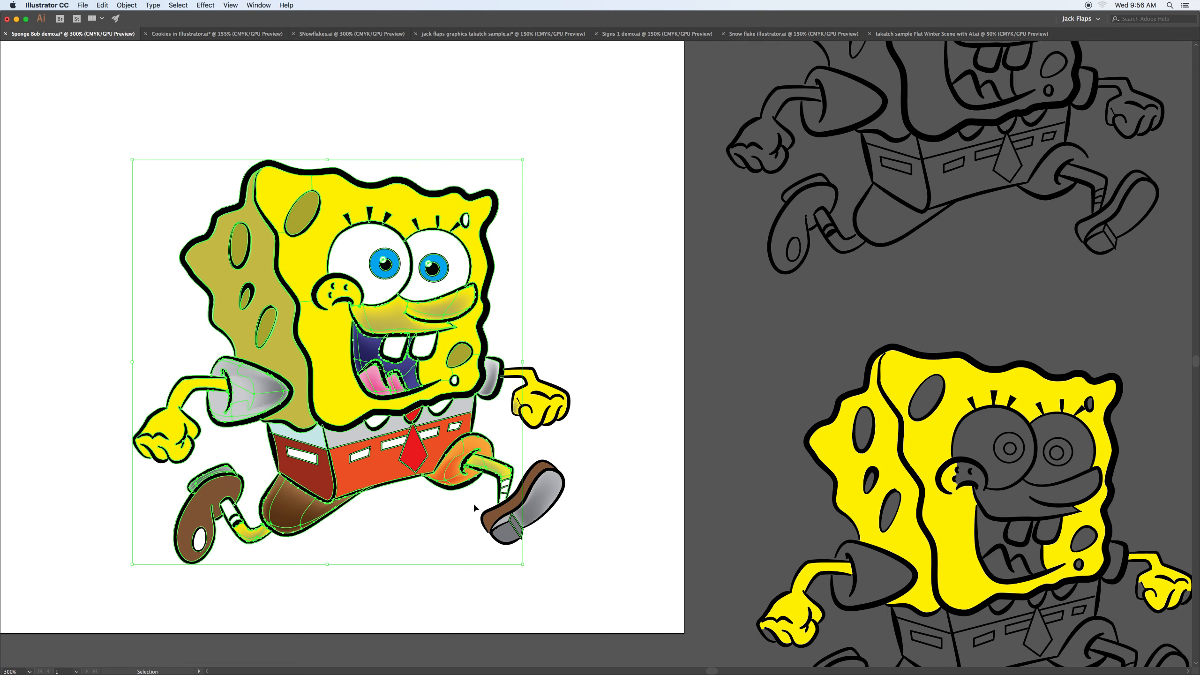
{"action": "key", "text": "super+equal"}
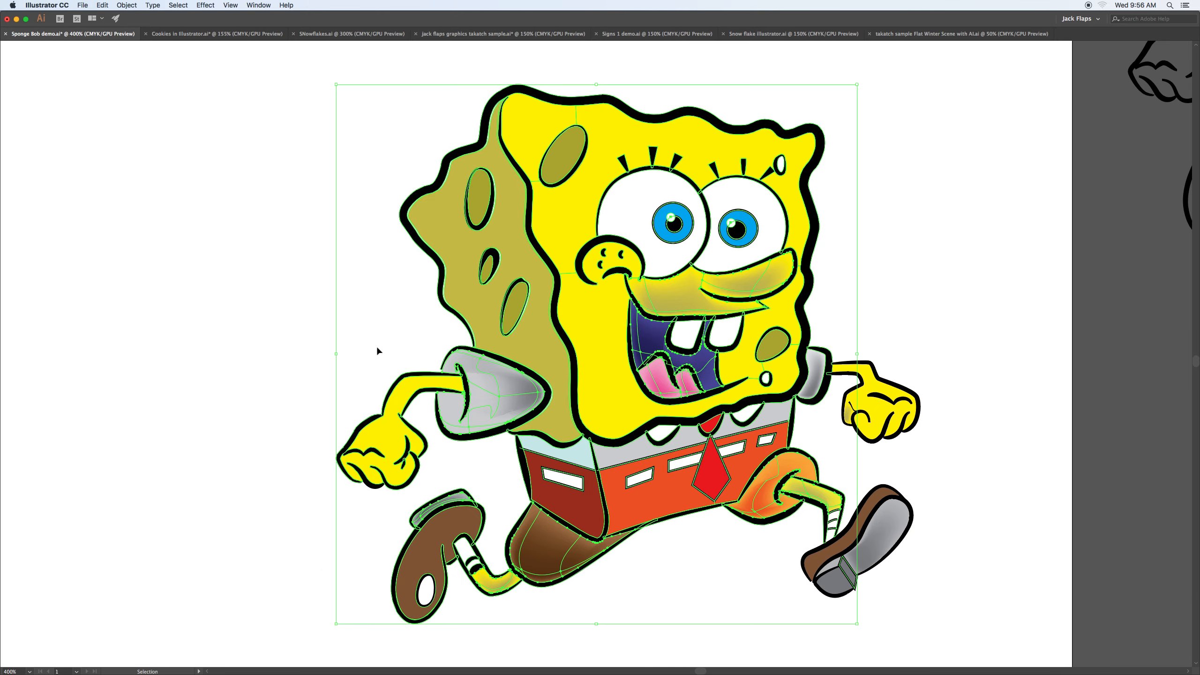
Step: Preview the character in full screen mode with nothing selected and return to the normal screen mode
{"action": "key", "text": "f"}
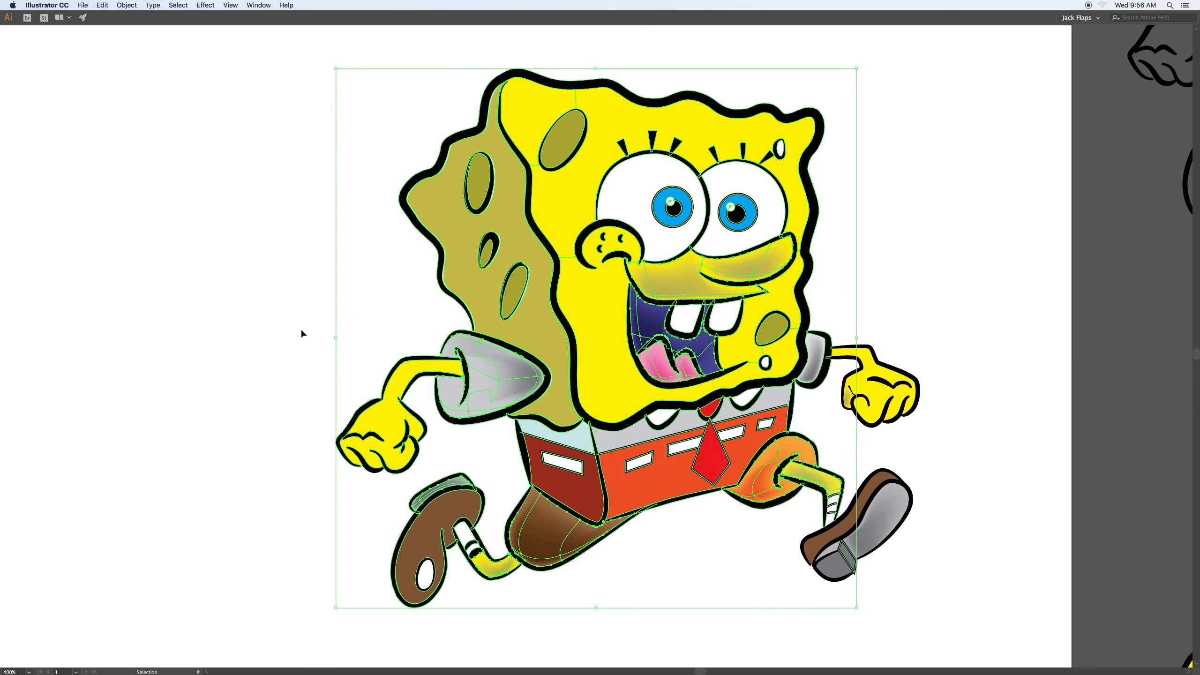
{"action": "key", "text": "f"}
{"action": "left_click", "coordinate": [285, 331]}
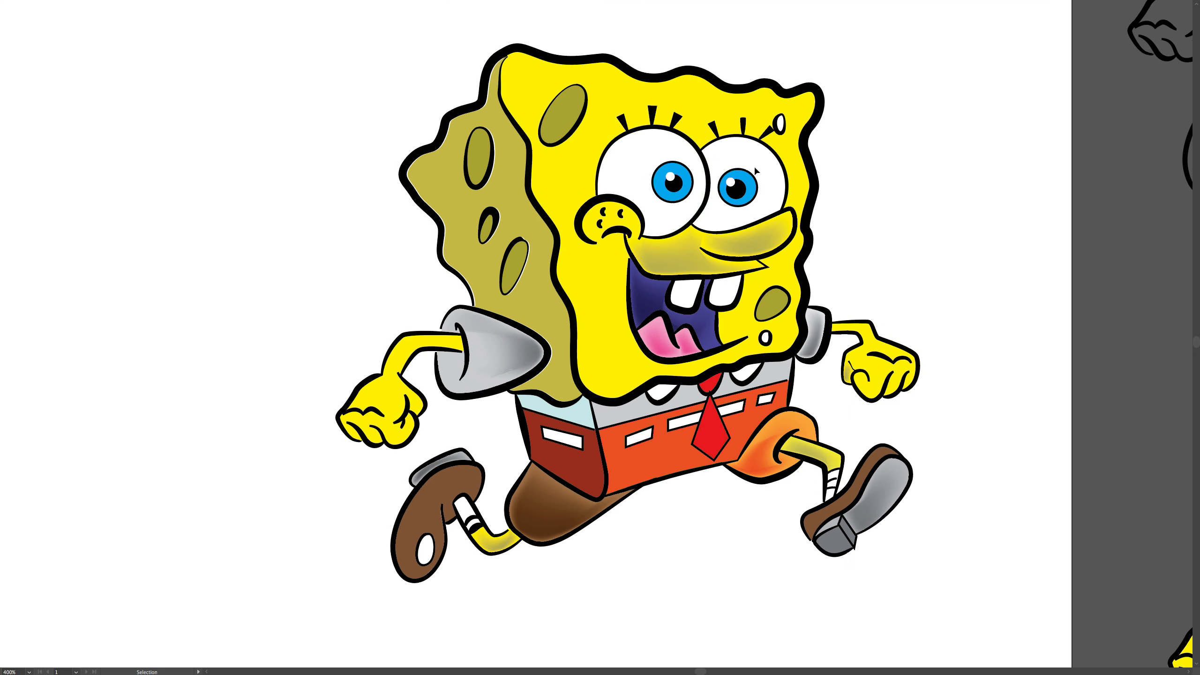
{"action": "key", "text": "f"}
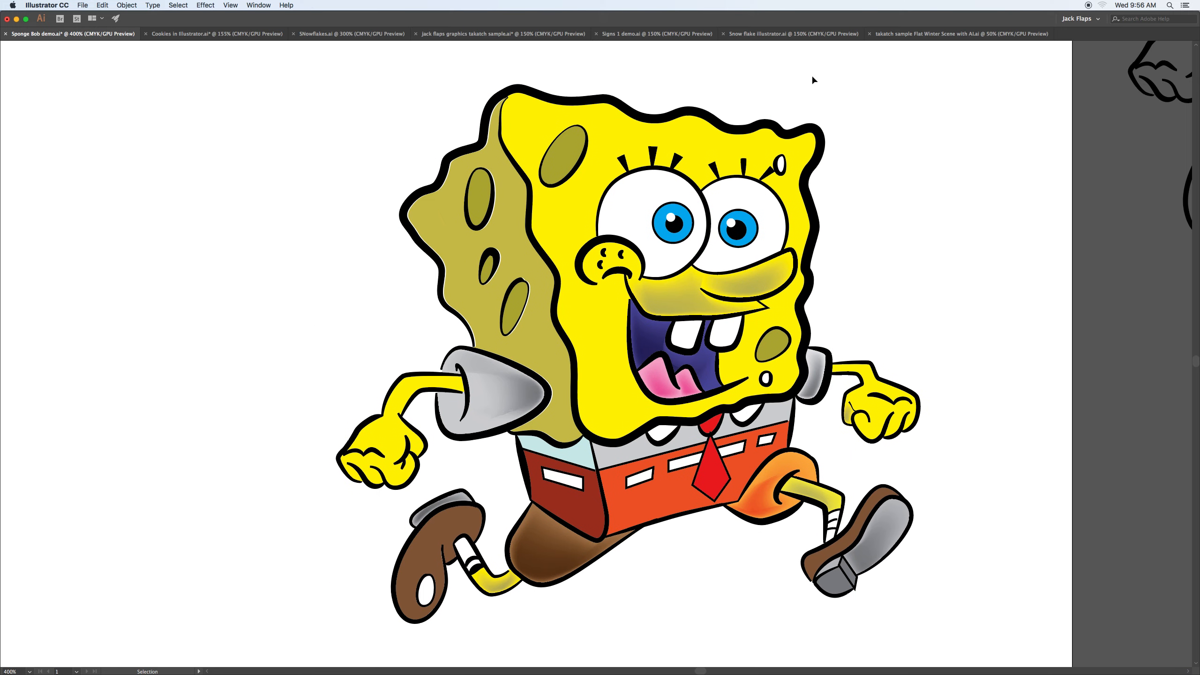